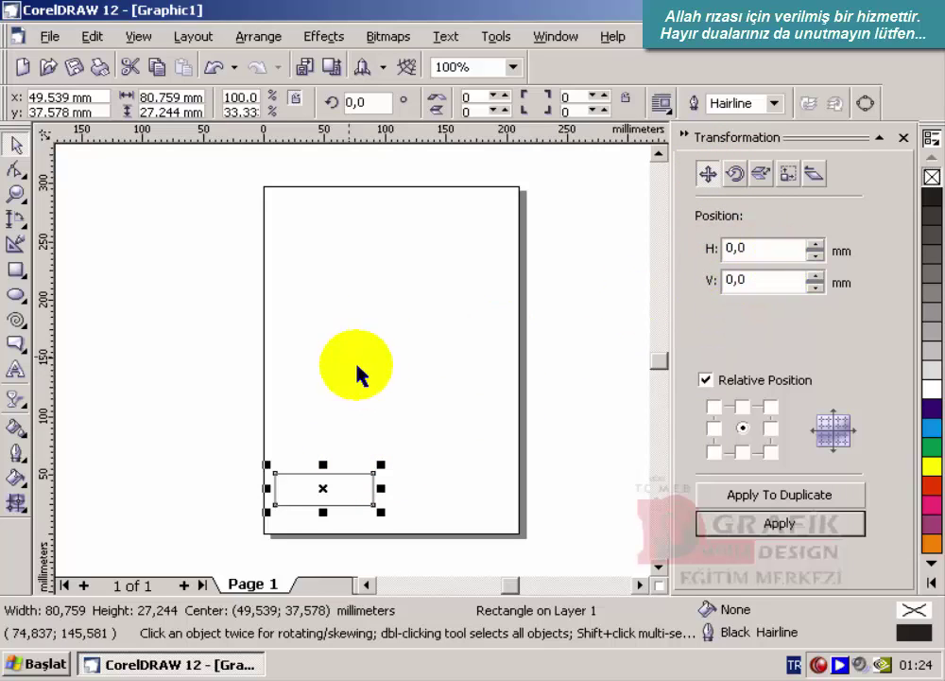
Step: Duplicate the rectangle twice upward with a 27.244 mm offset and once to the right with an 80.759 mm offset
click(741, 406)
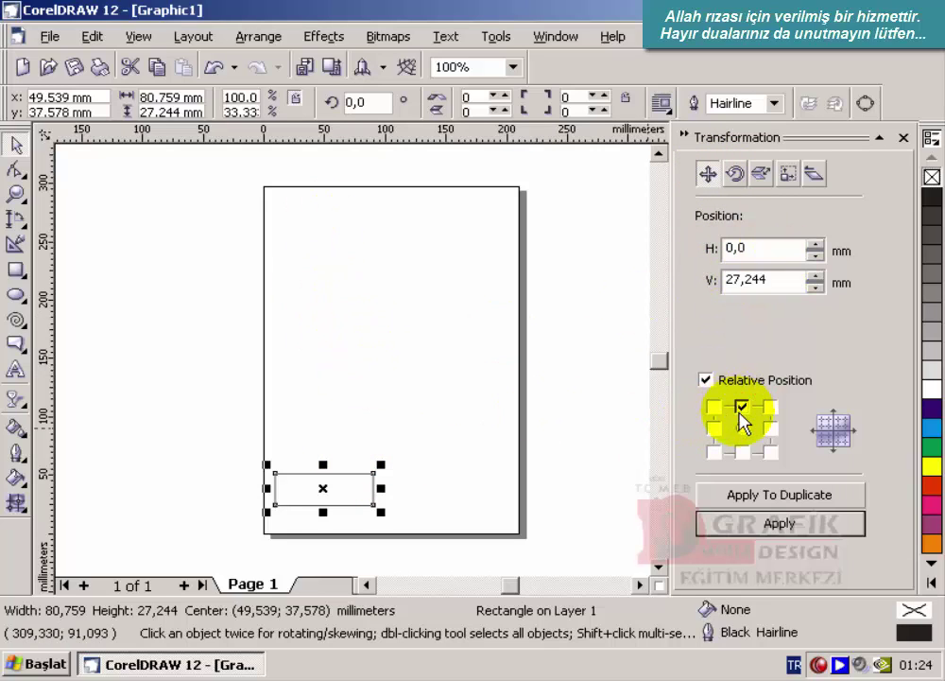
click(788, 496)
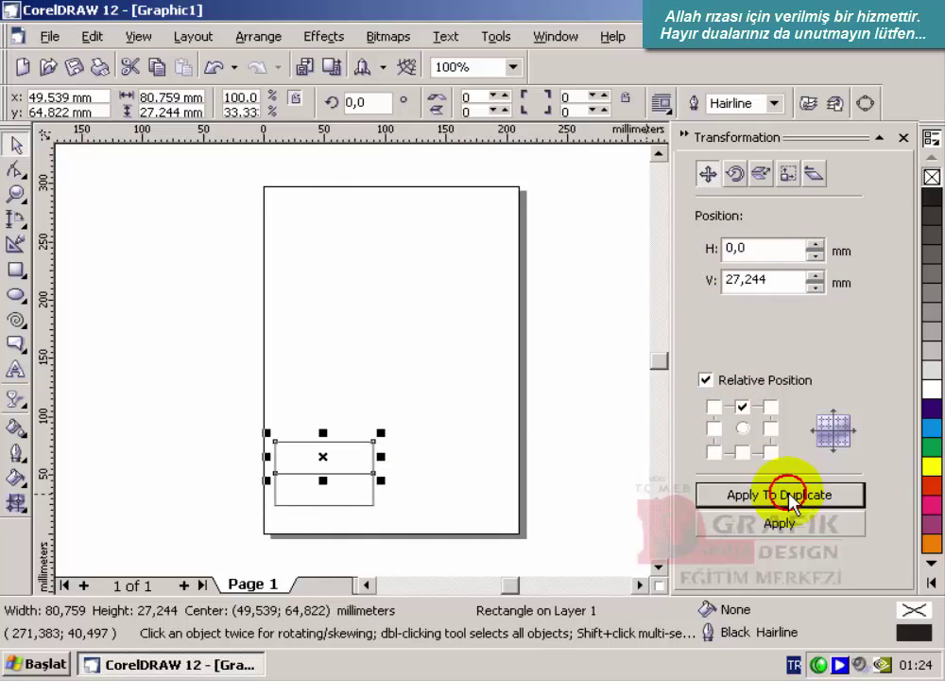
click(789, 496)
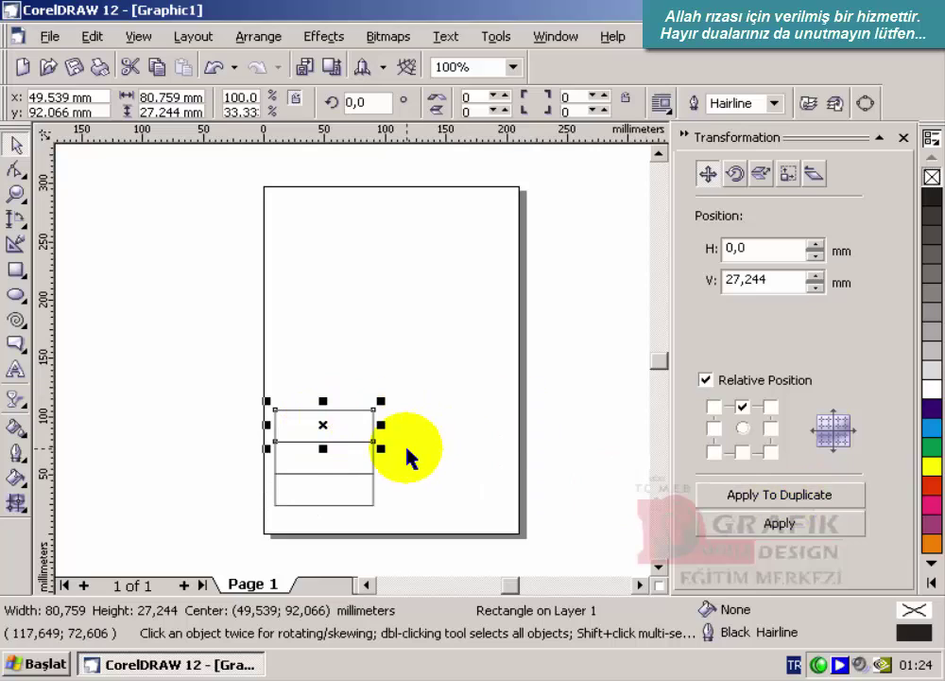
click(770, 428)
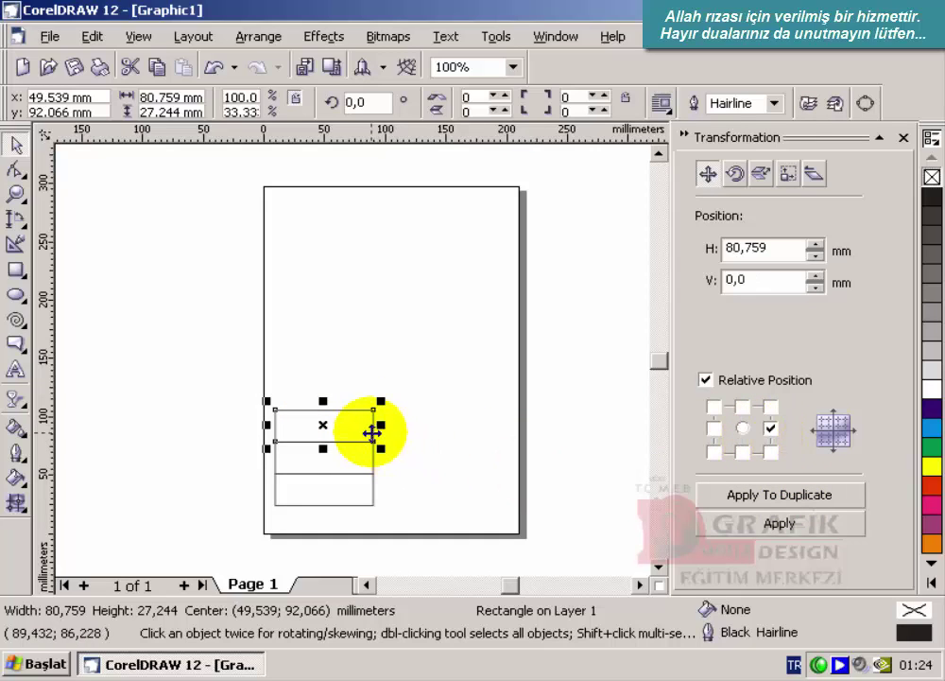
click(817, 501)
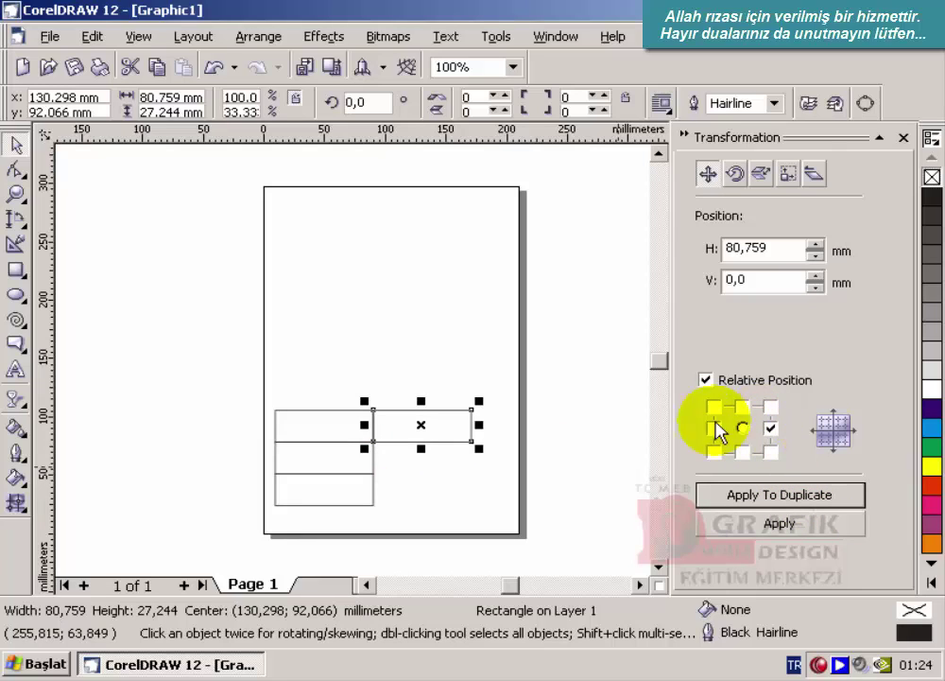
Step: Duplicate the newest rectangle upward by 27.244 mm, and duplicate that copy to the upper left by -80.759 and 27.244 mm
click(742, 405)
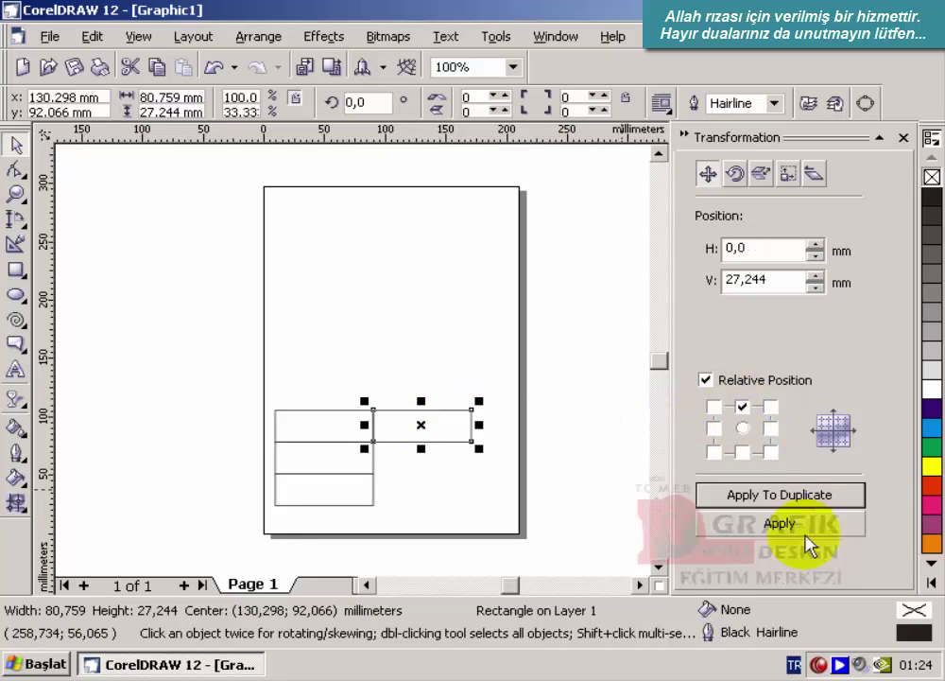
click(785, 494)
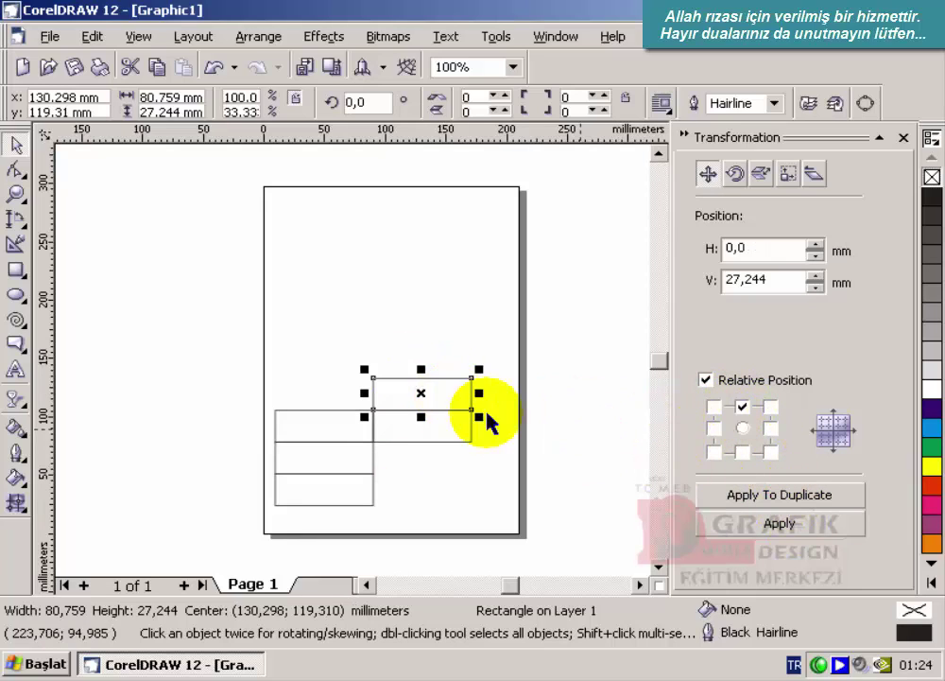
click(714, 407)
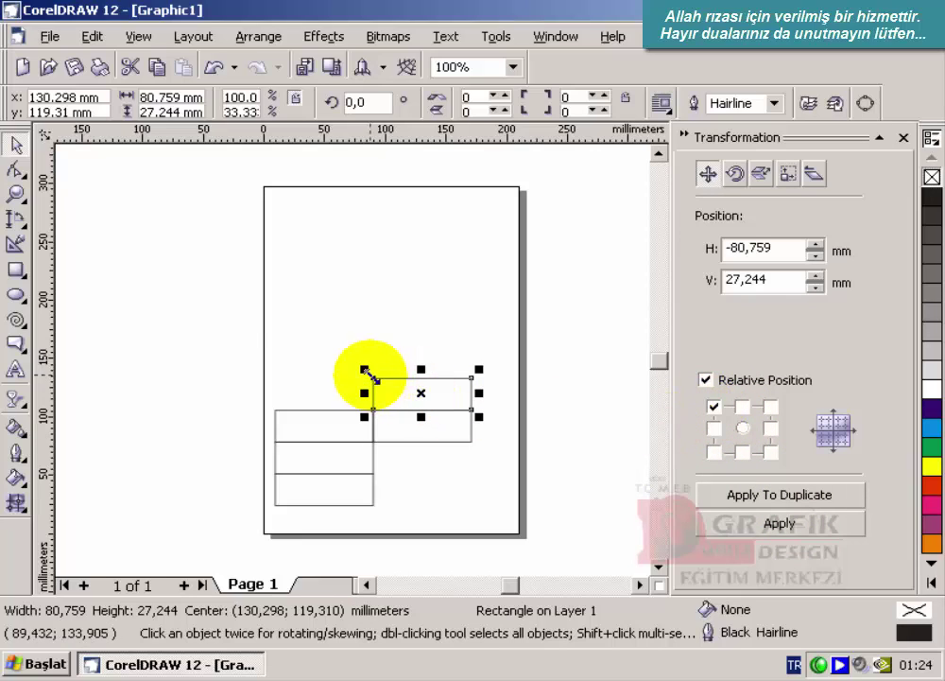
click(798, 496)
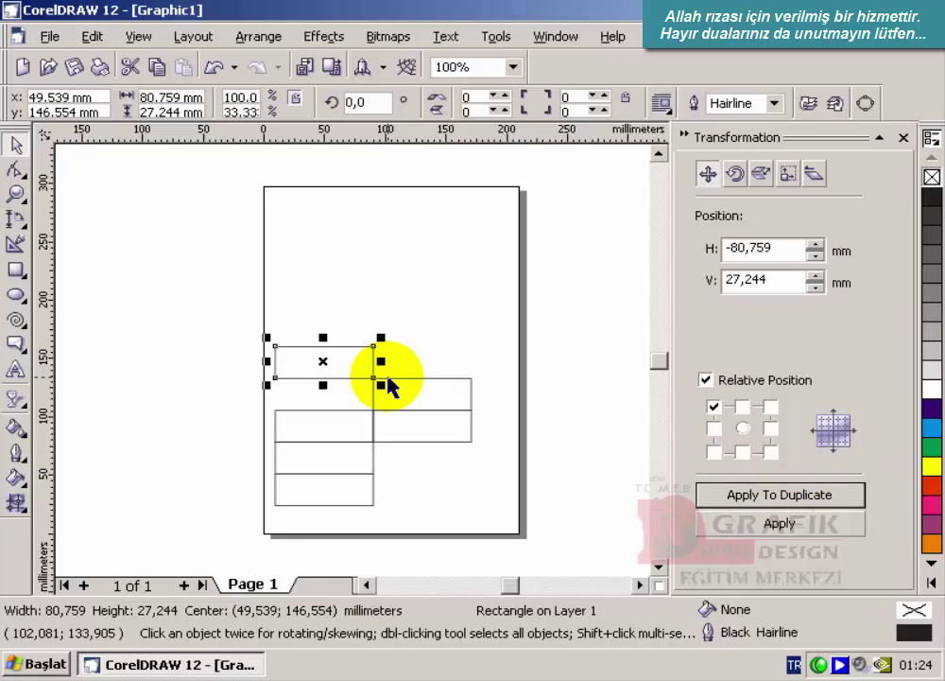
Step: Delete all the rectangles and place a new red-filled rectangle about 76 by 32 mm near the page's lower-left corner
drag(225, 315, 516, 515)
key(Delete)
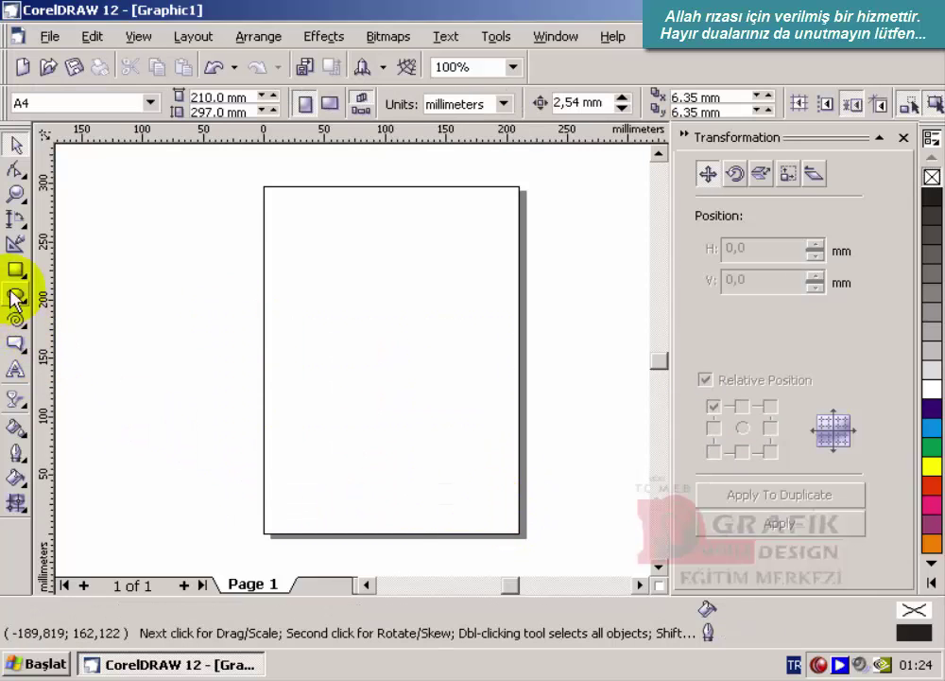
click(15, 270)
drag(276, 413, 368, 450)
click(934, 482)
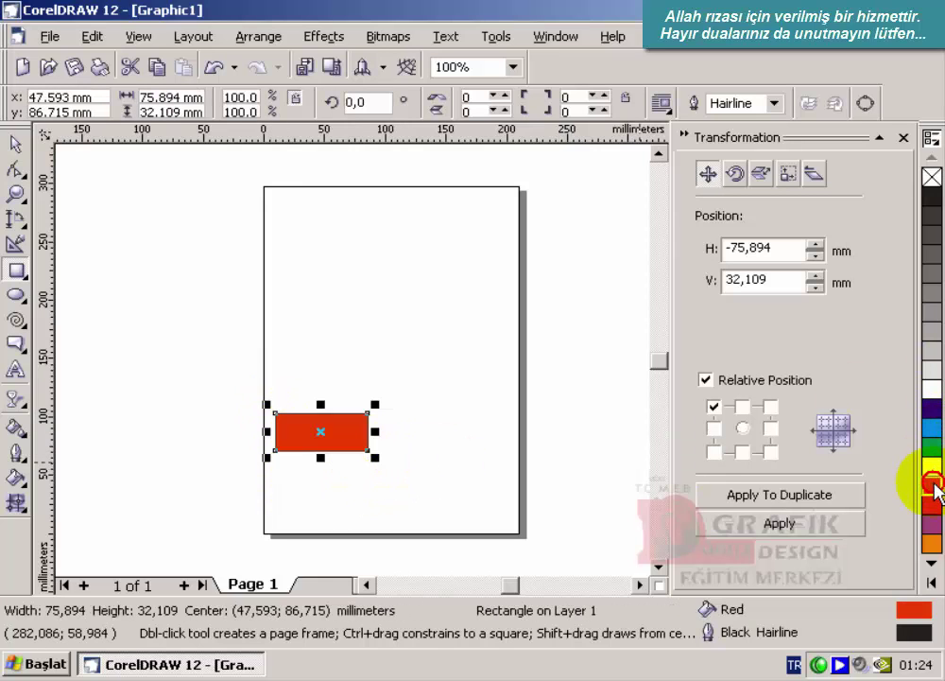
click(13, 146)
drag(306, 435, 312, 478)
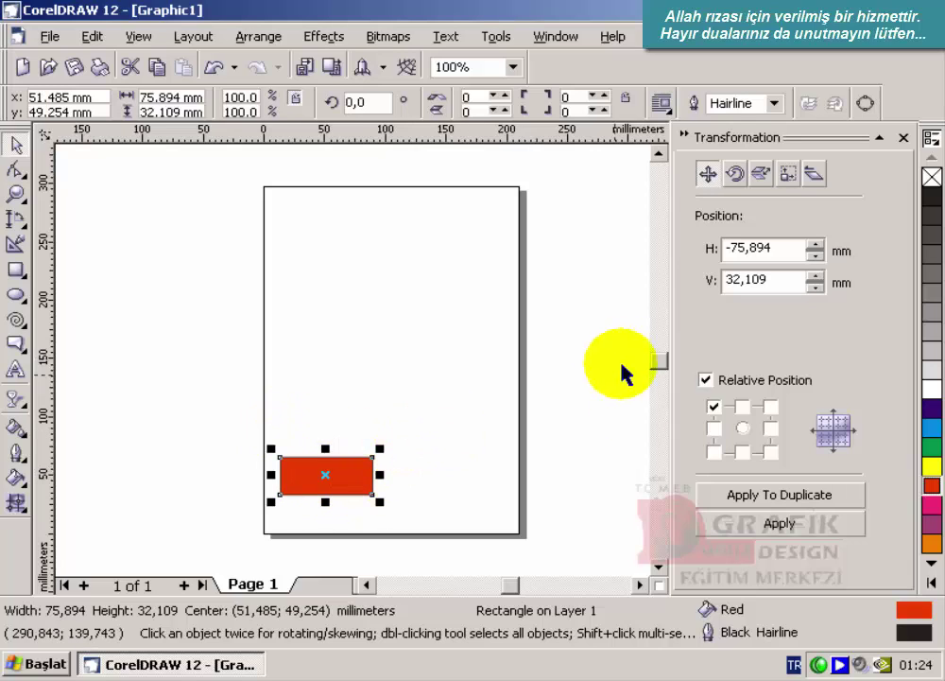
Step: Duplicate the red rectangle to the upper right by 75.894 and 32.109 mm, and duplicate that copy straight up by 32.109 mm
click(771, 406)
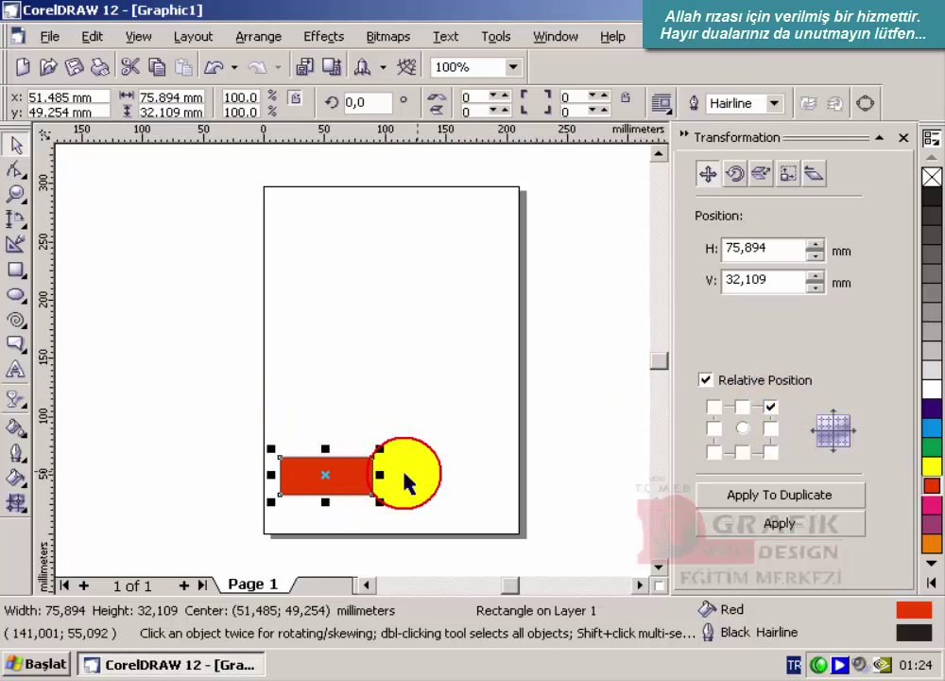
click(771, 494)
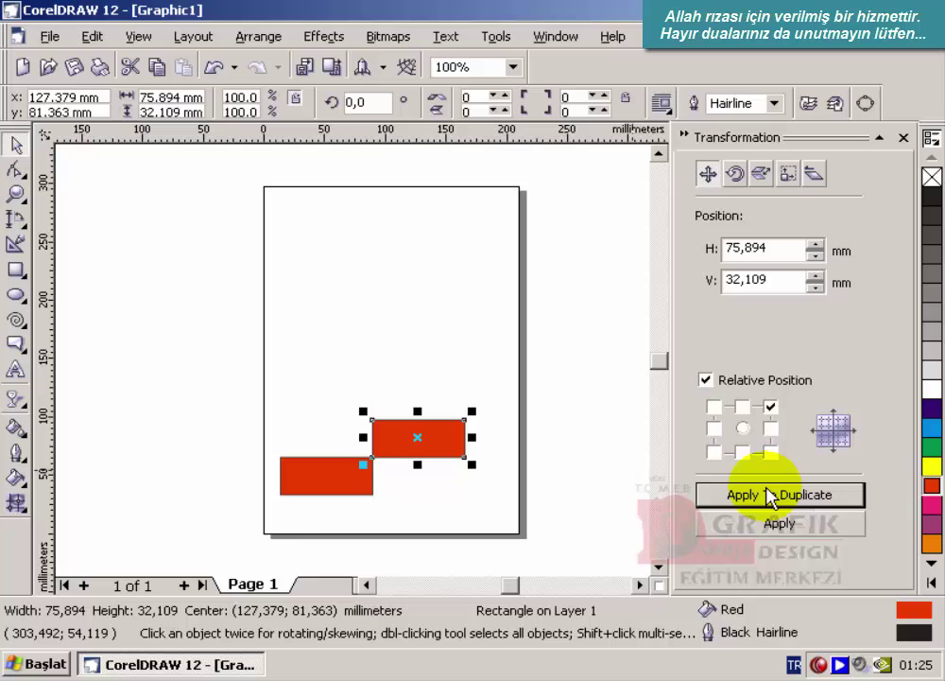
click(744, 406)
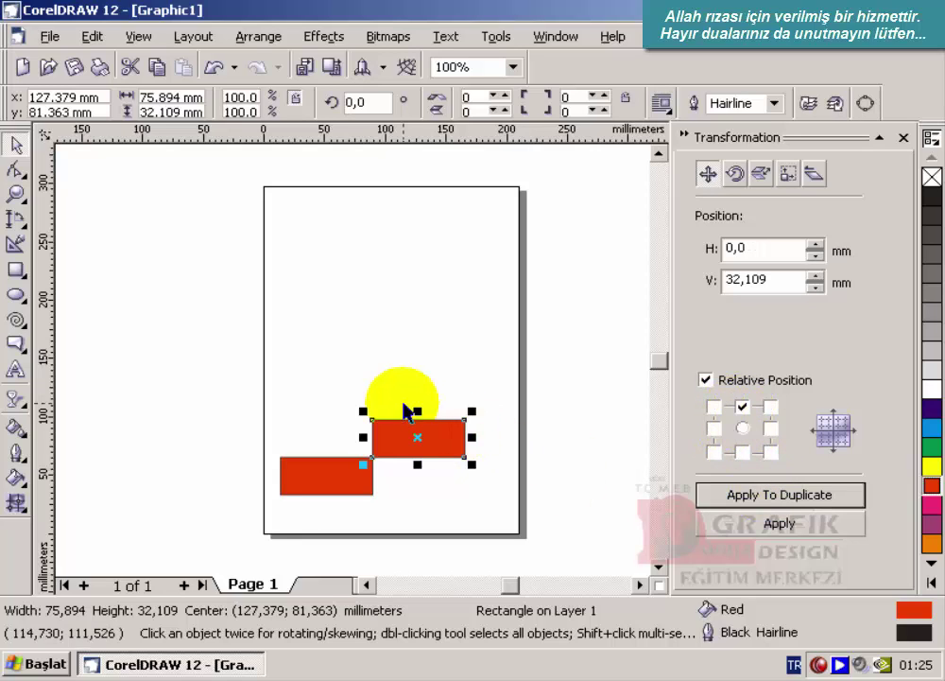
click(781, 493)
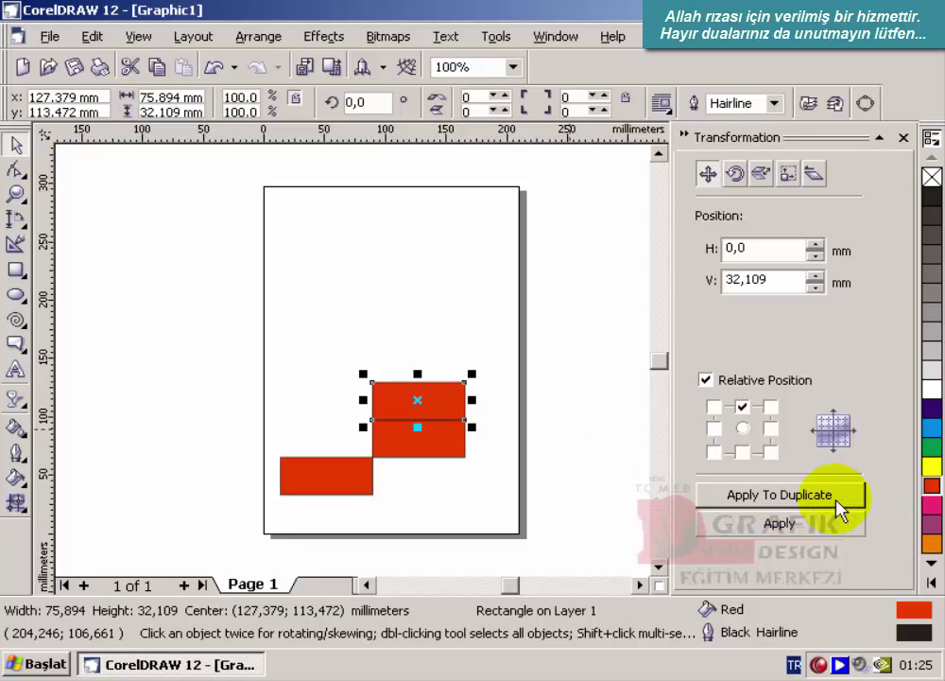
Step: Duplicate the topmost red rectangle to the upper left by -75.894 and 32.109 mm, and that copy to the right by 75.894 mm
click(714, 407)
click(781, 495)
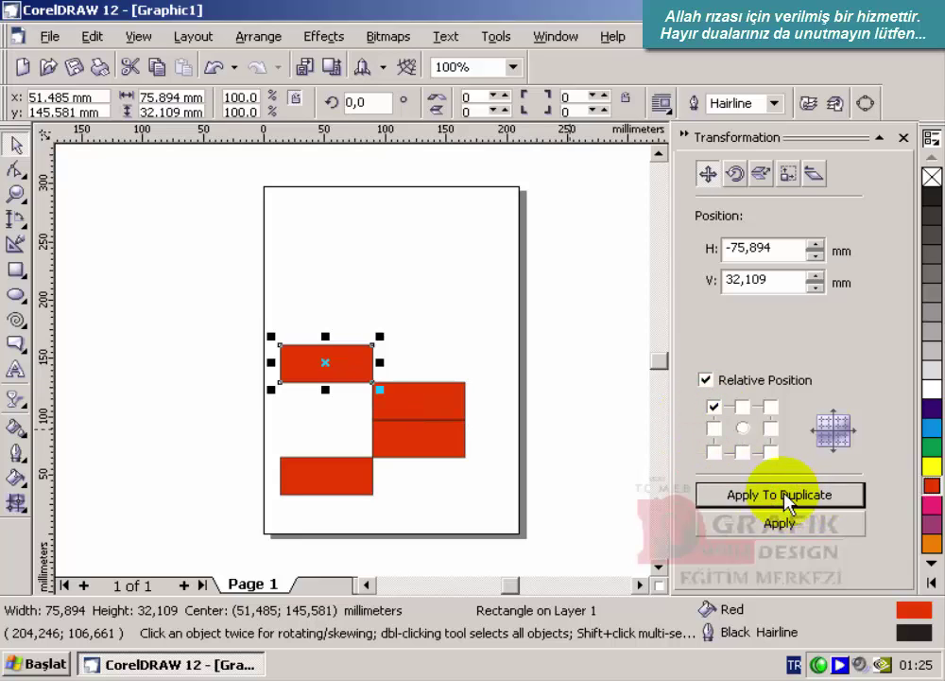
click(770, 428)
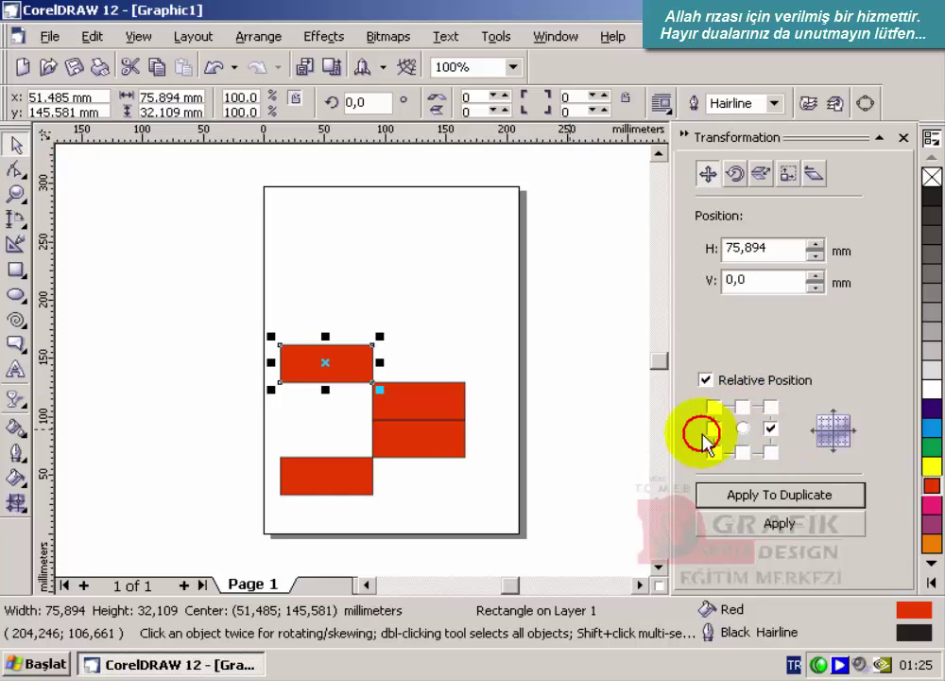
click(785, 491)
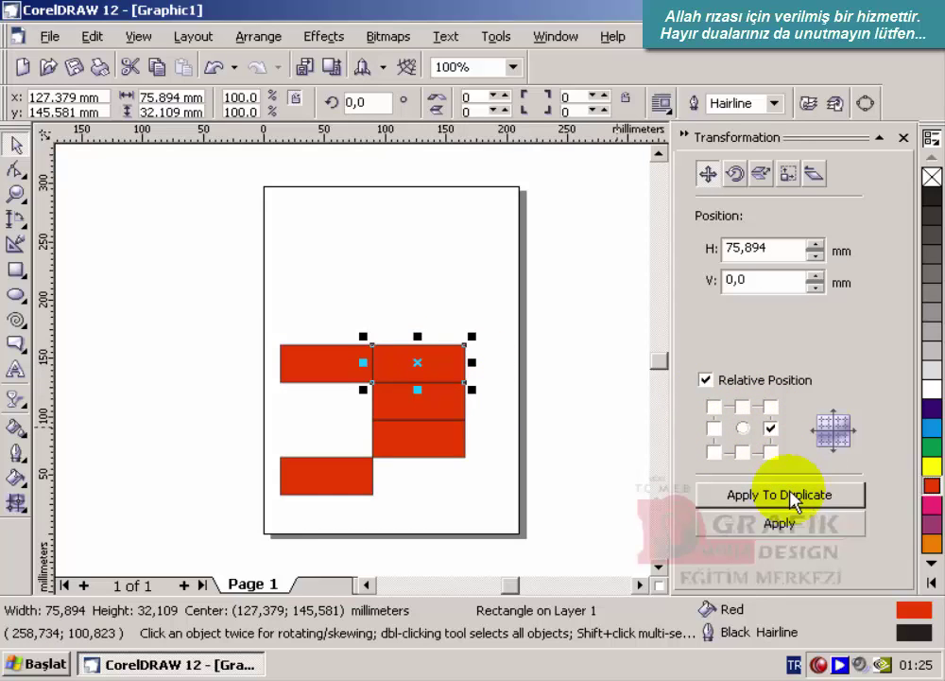
Step: Add a red duplicate 32.109 mm above the selected one, and another to the upper left at -75.894 and 32.109 mm
click(802, 495)
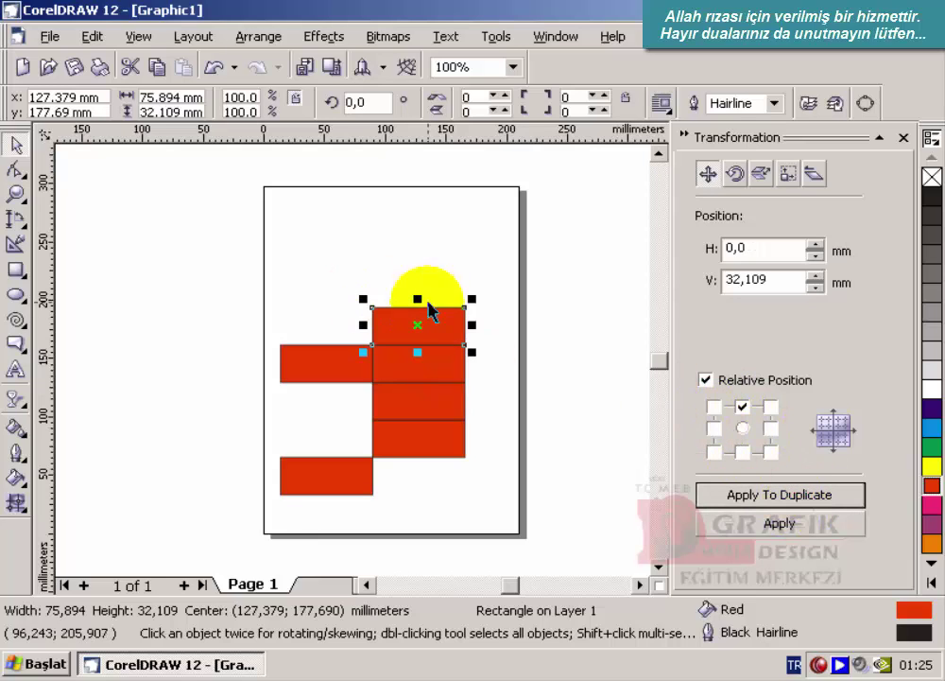
click(714, 409)
click(804, 497)
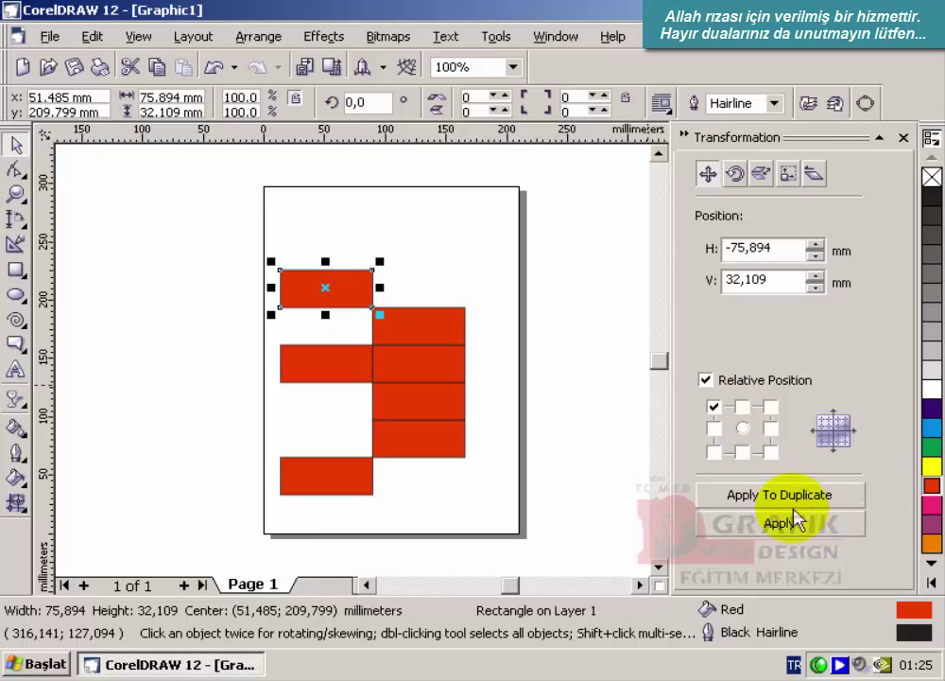
Step: Delete all the red rectangles and draw an unfilled rectangle about 87 by 53 mm in the page's upper-left area
drag(239, 231, 507, 535)
key(Delete)
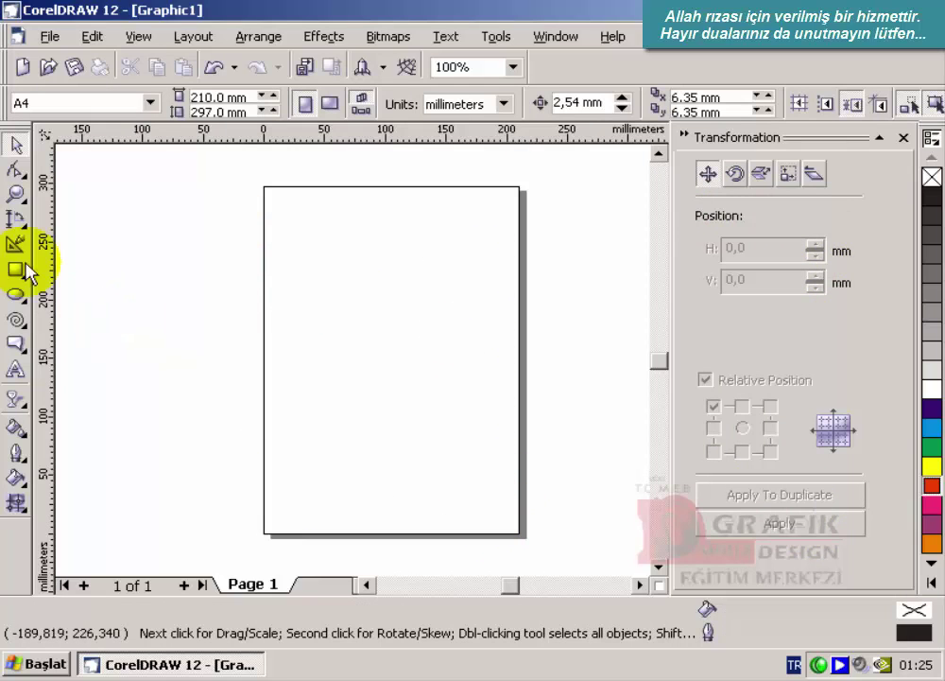
click(16, 270)
drag(280, 244, 385, 307)
Step: Create a duplicate rotated 12° about the rectangle's upper-right corner, and undo it
click(736, 173)
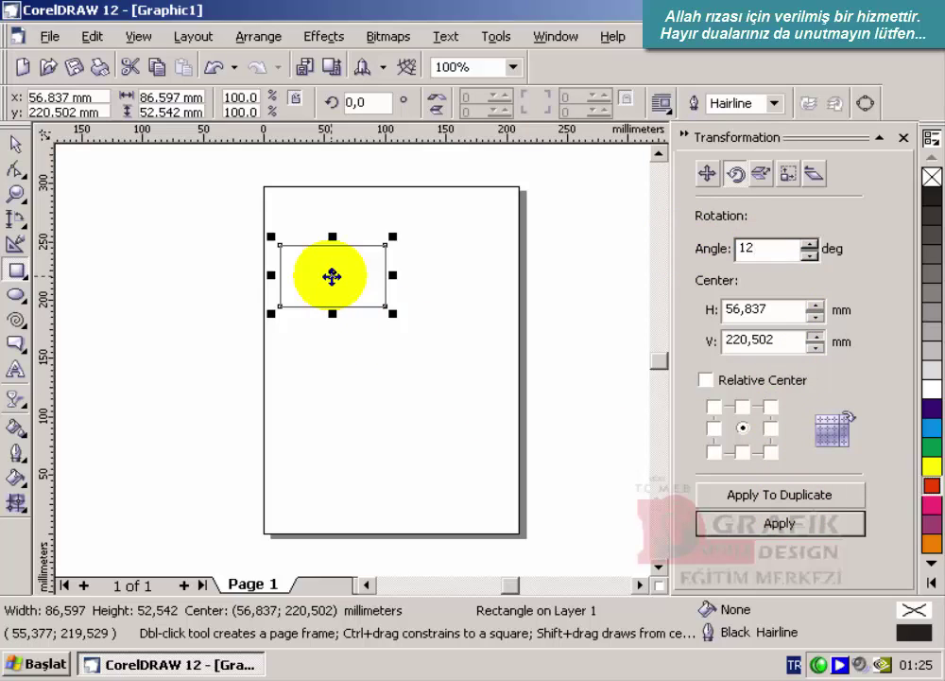
click(767, 405)
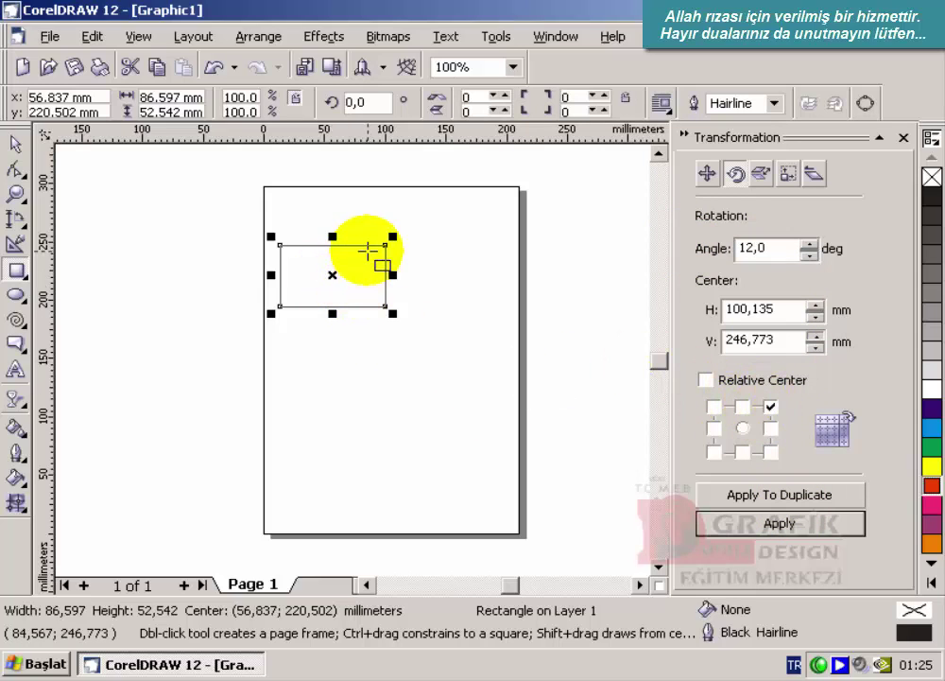
click(805, 501)
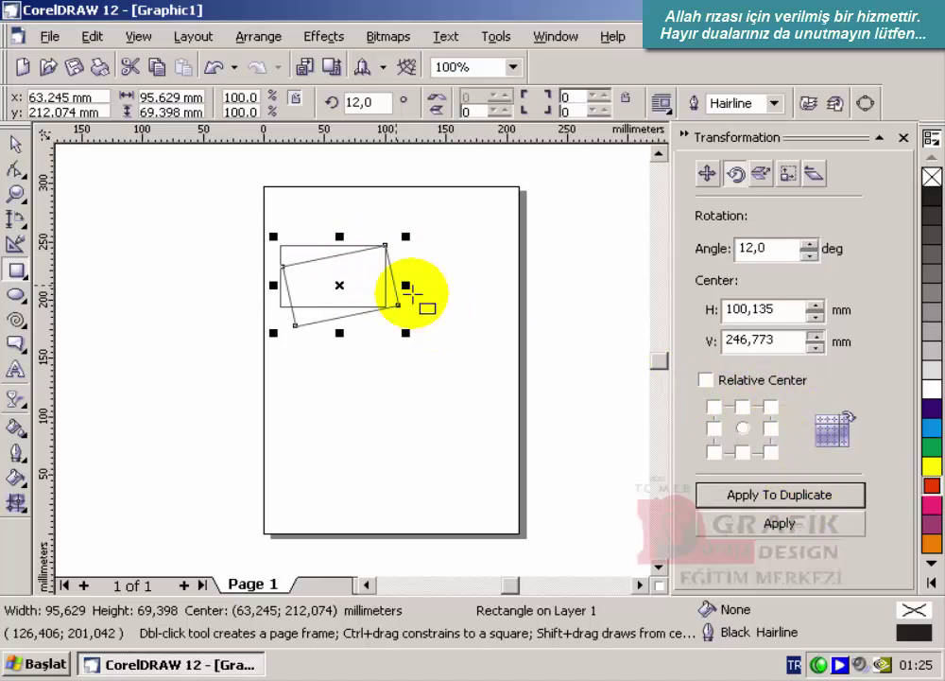
click(210, 66)
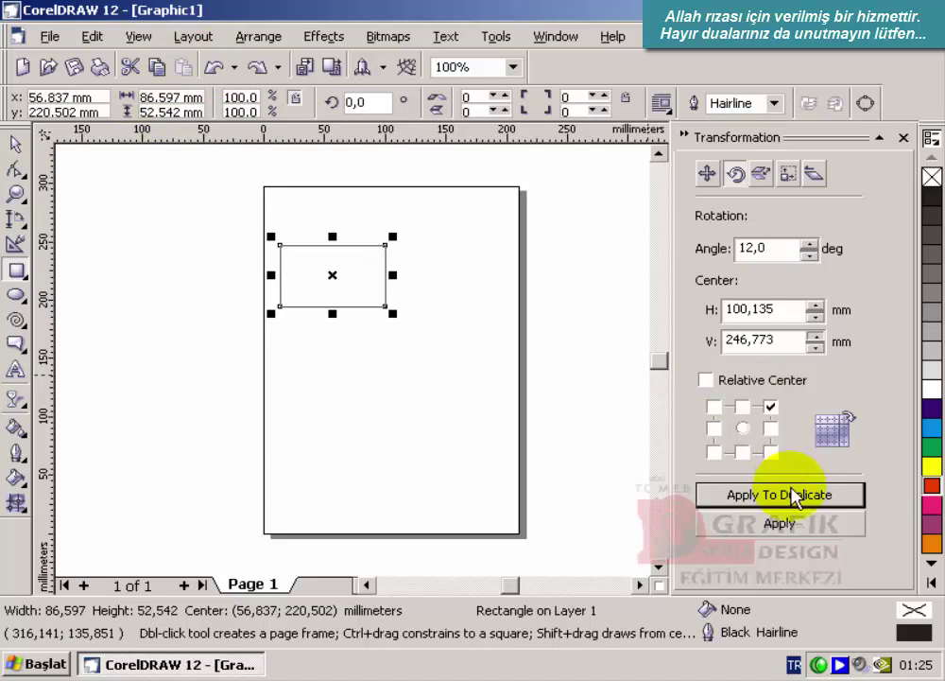
Step: Try 12° rotated duplicates about the rectangle's center and about its right-edge midpoint, undoing each one
click(743, 431)
click(802, 498)
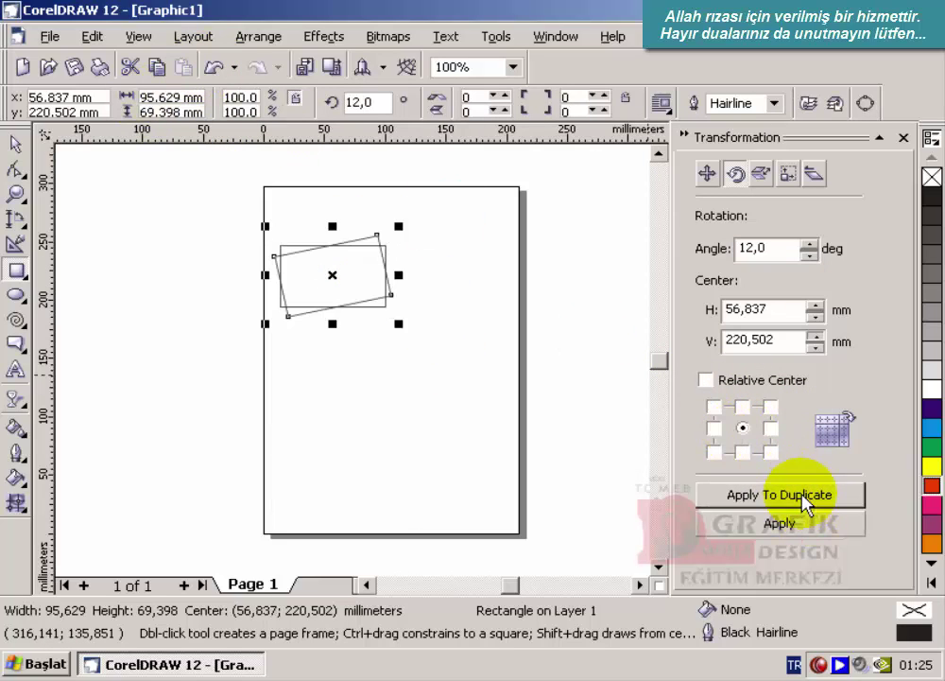
click(211, 66)
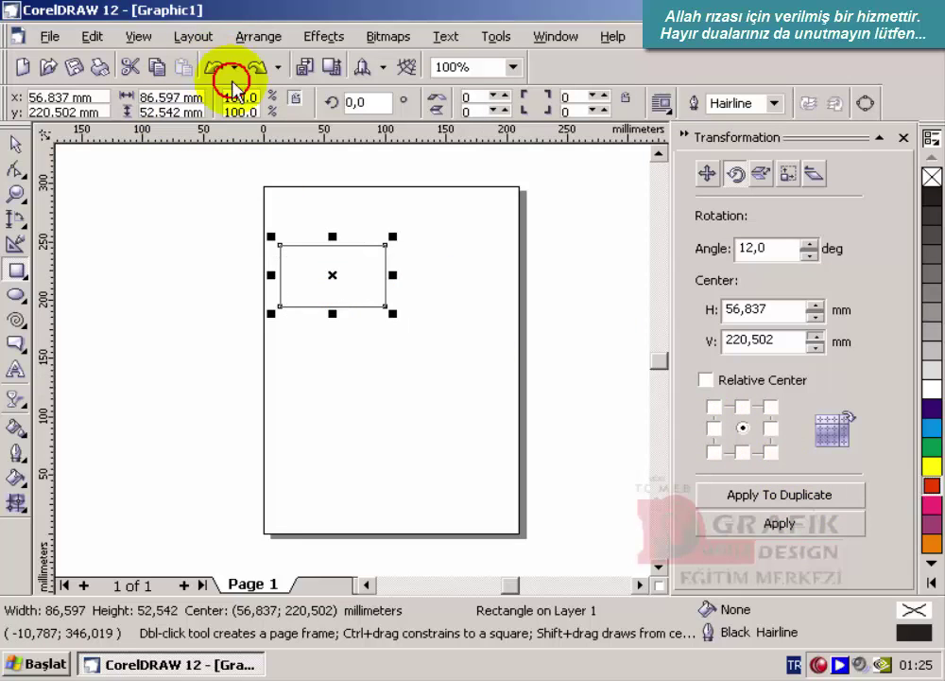
click(743, 494)
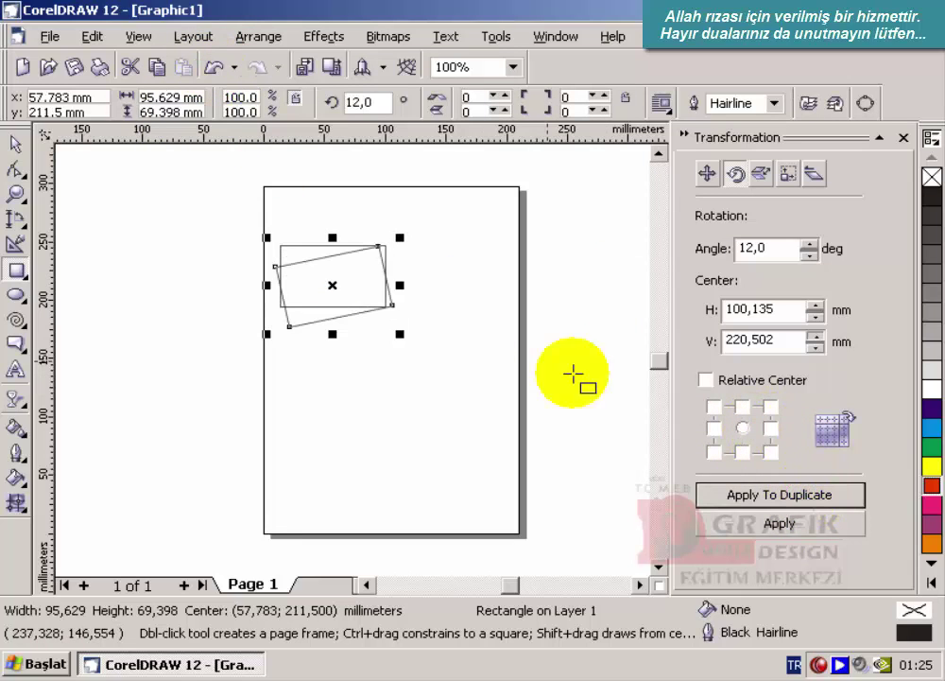
click(214, 67)
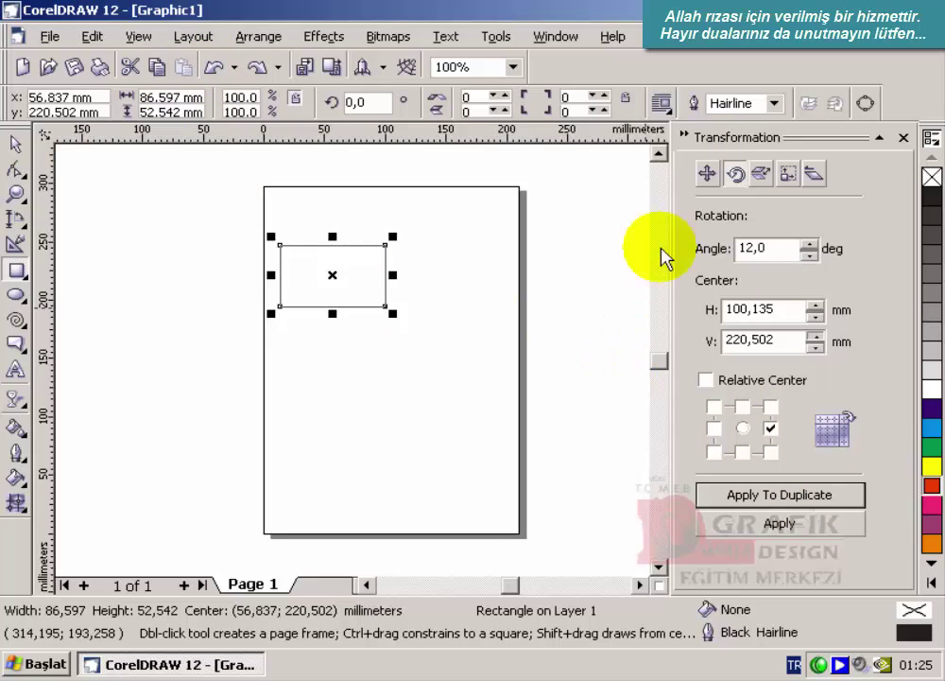
Step: Open the scale and mirror settings, and draw a rectangle about 18 by 14 mm inside the large rectangle's upper-left corner
click(762, 173)
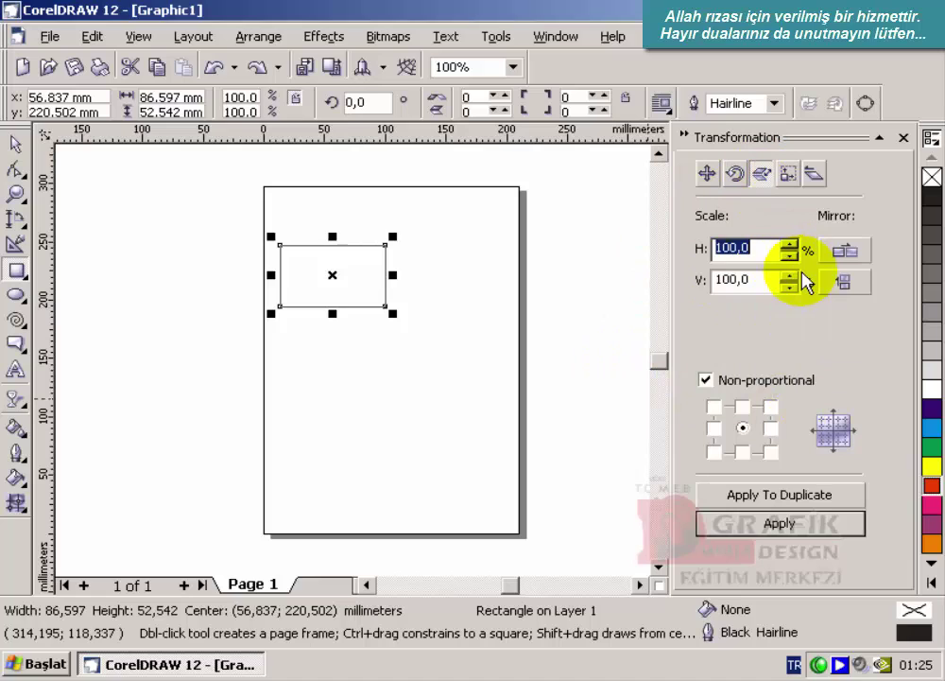
click(293, 264)
drag(289, 252, 311, 269)
Step: Combine the large and small rectangles into a single curve and select the combined object
click(14, 144)
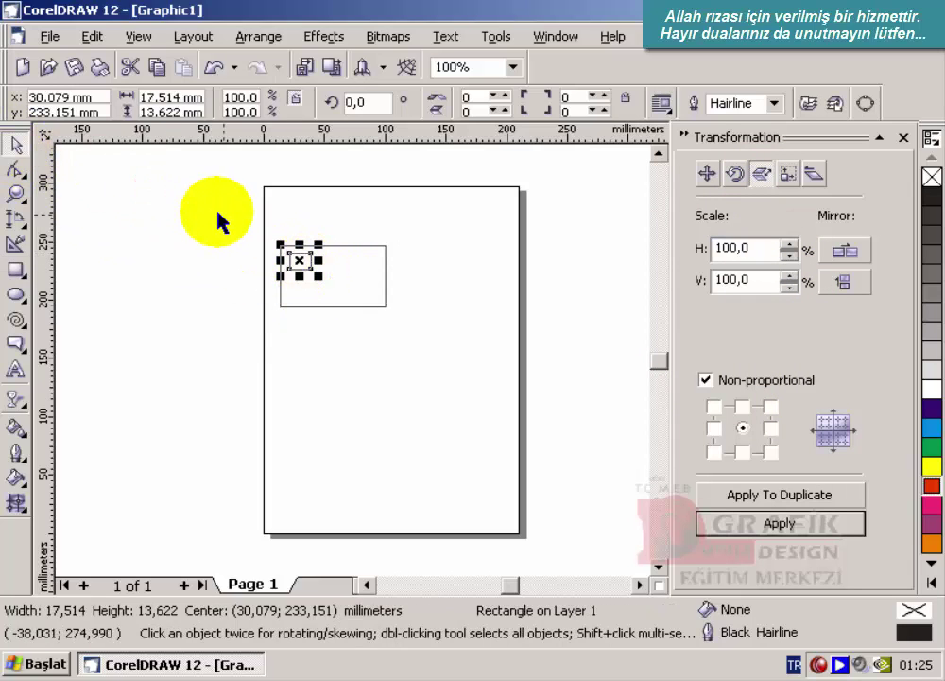
drag(227, 211, 451, 355)
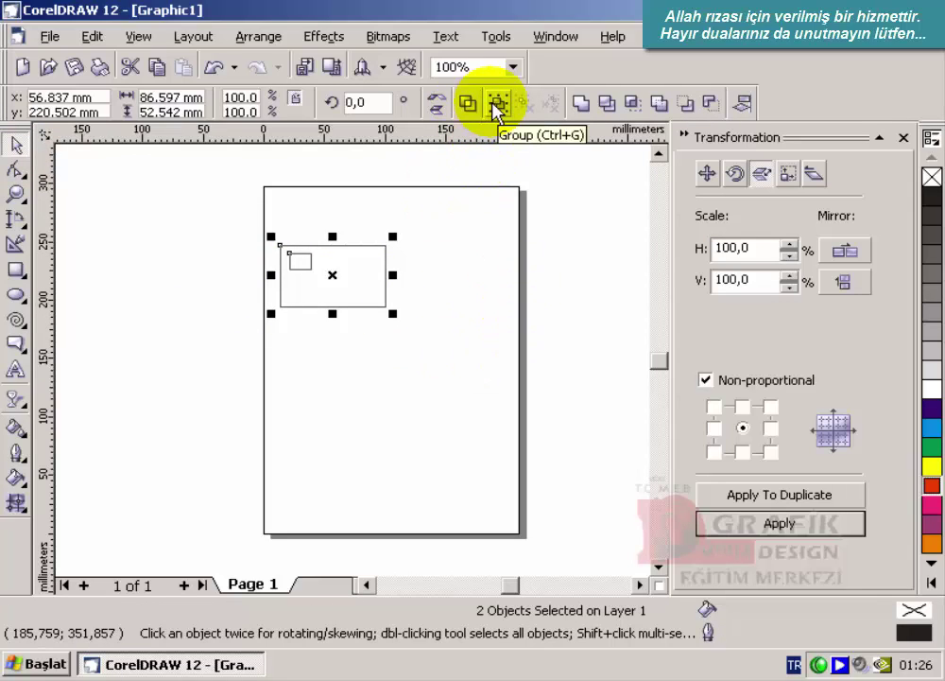
click(467, 104)
click(355, 284)
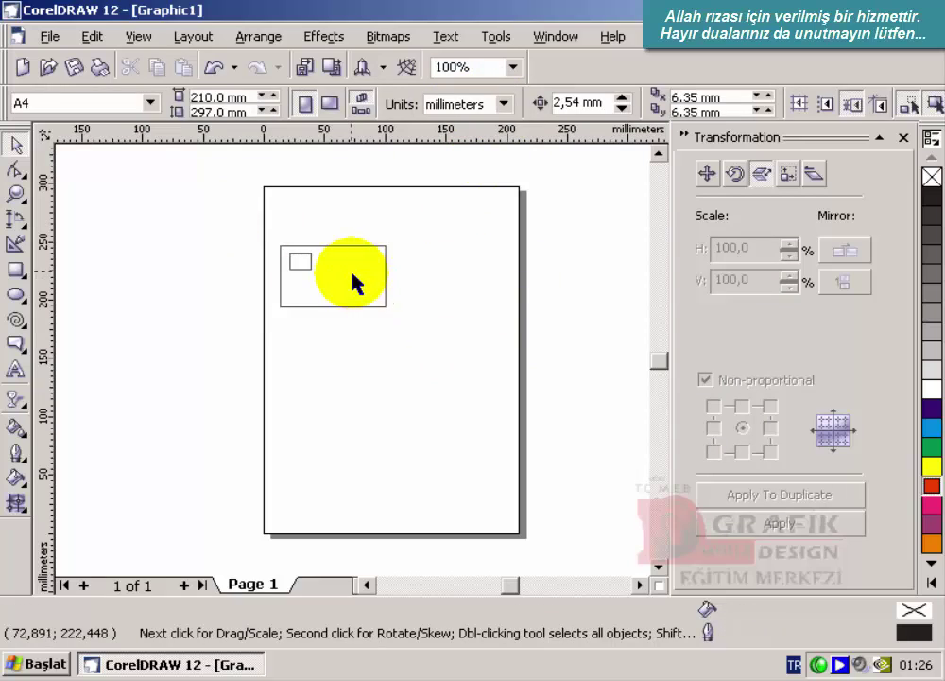
drag(264, 233, 405, 323)
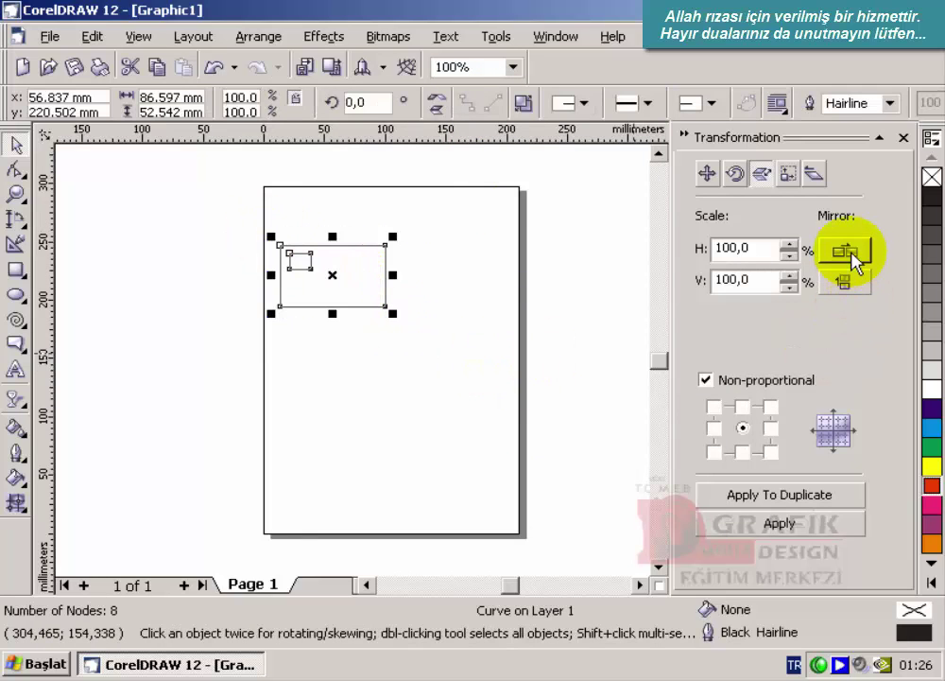
Step: Create a horizontally mirrored duplicate of the combined object from its right-edge midpoint at 100% scale
click(772, 429)
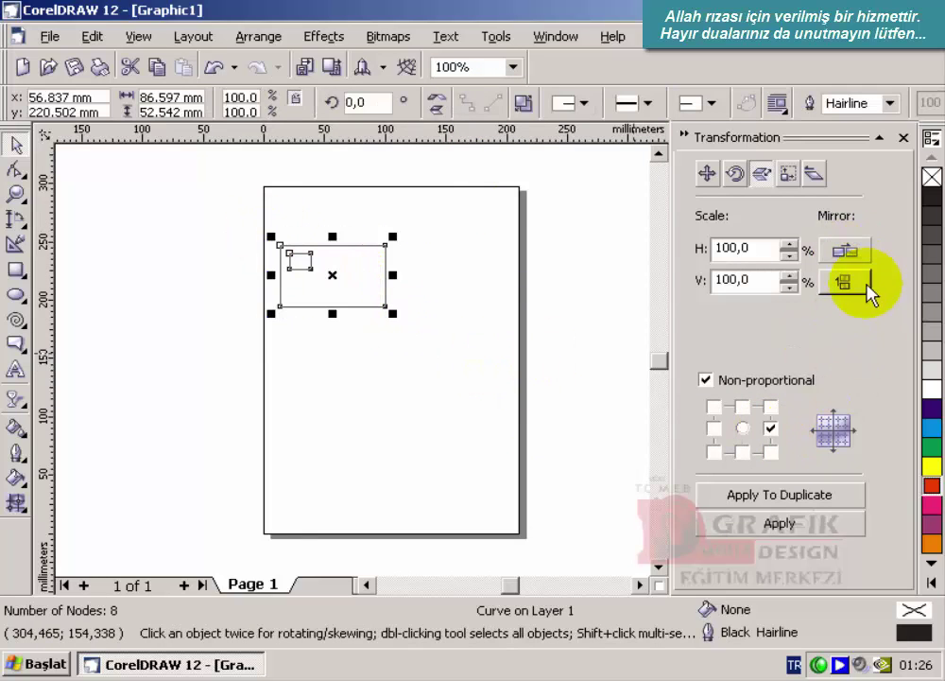
click(854, 253)
click(789, 497)
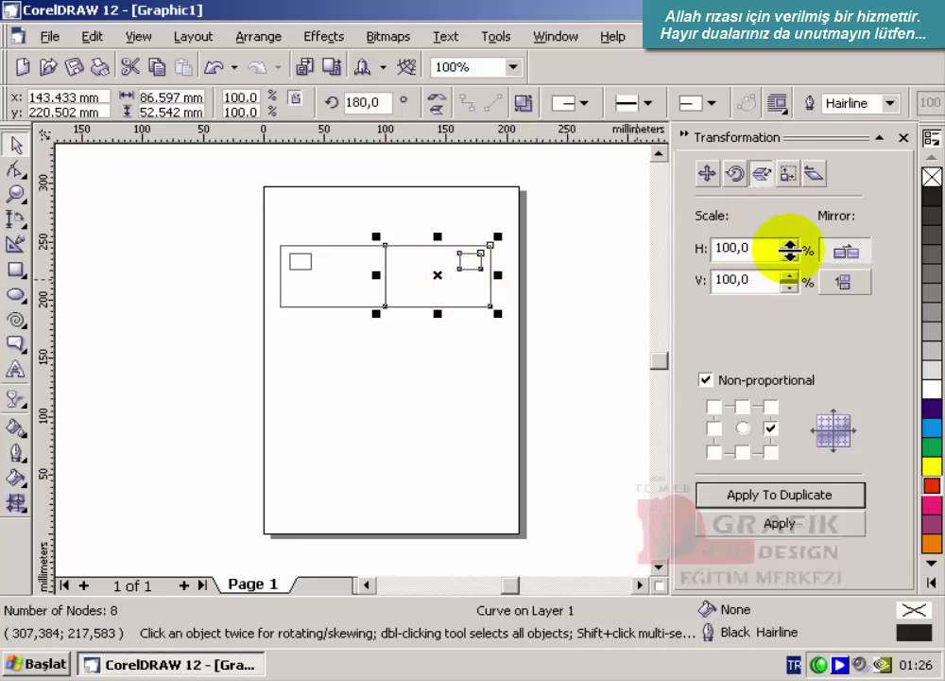
Step: Try scaling the mirrored copy to 25% horizontally with mirroring on, and undo it
drag(770, 249, 718, 249)
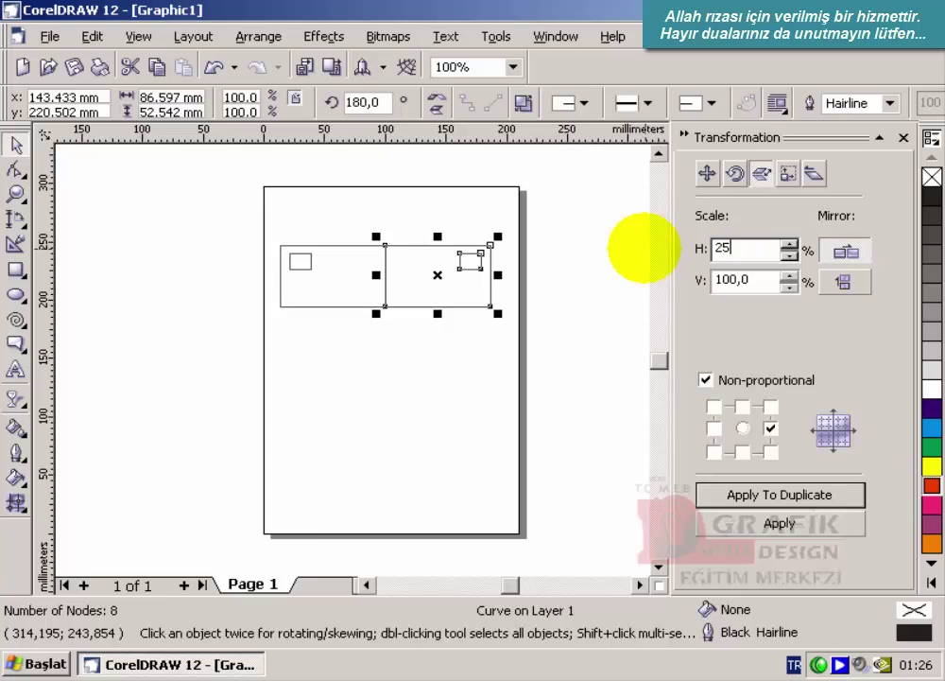
text(25)
key(Return)
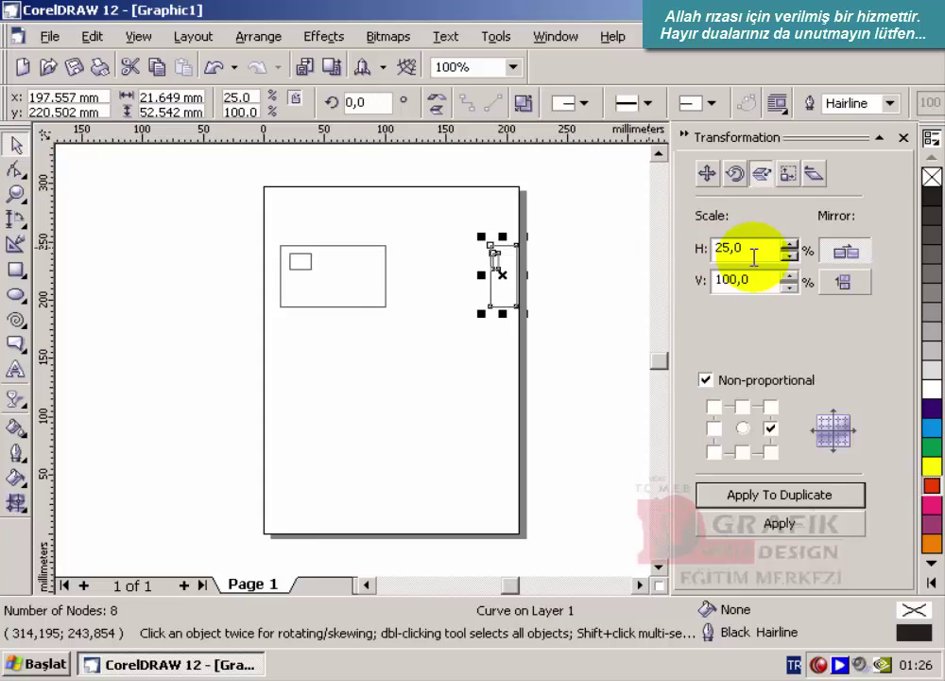
click(215, 66)
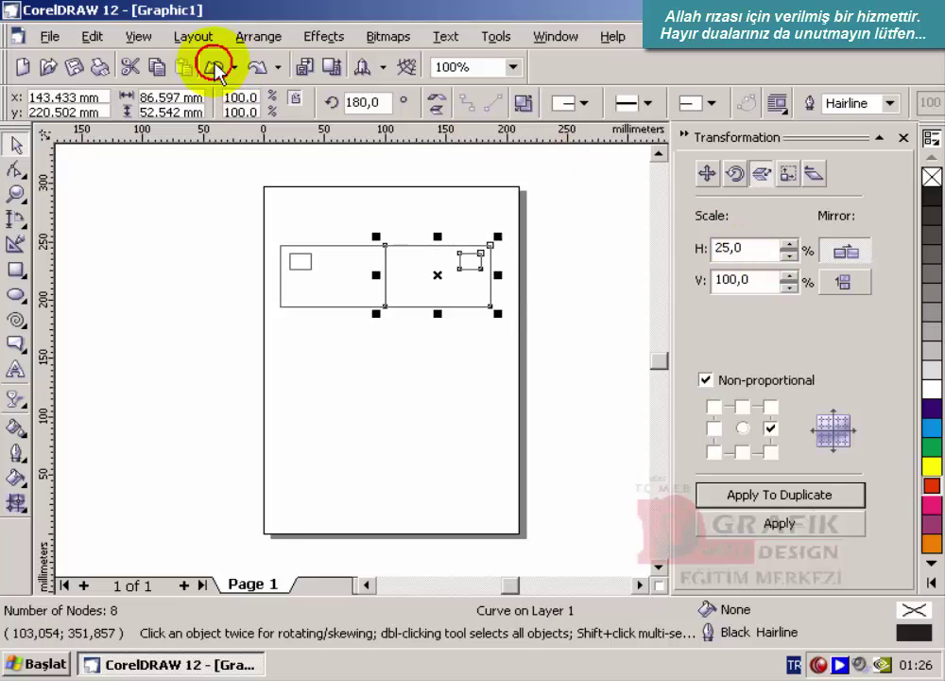
Step: Set the mirrored copy's horizontal size to 95 mm, resizing from its center
click(788, 174)
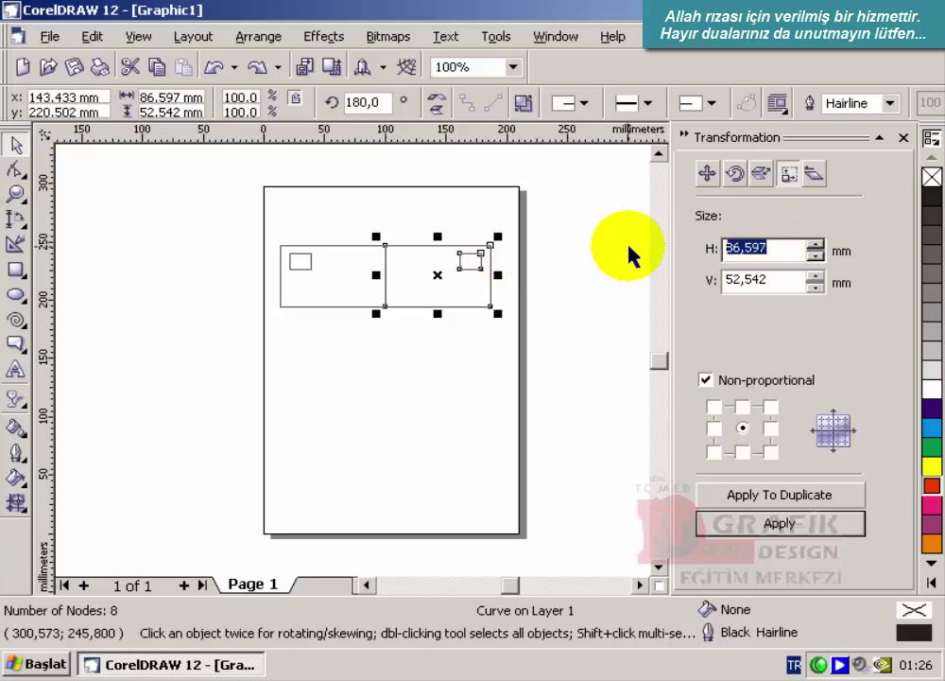
text(95)
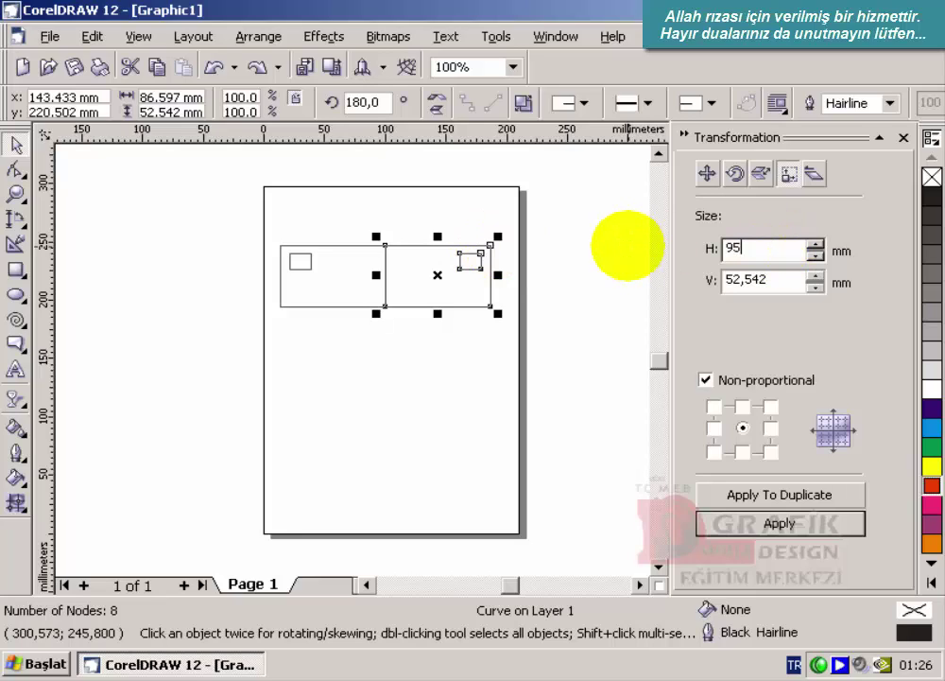
key(Return)
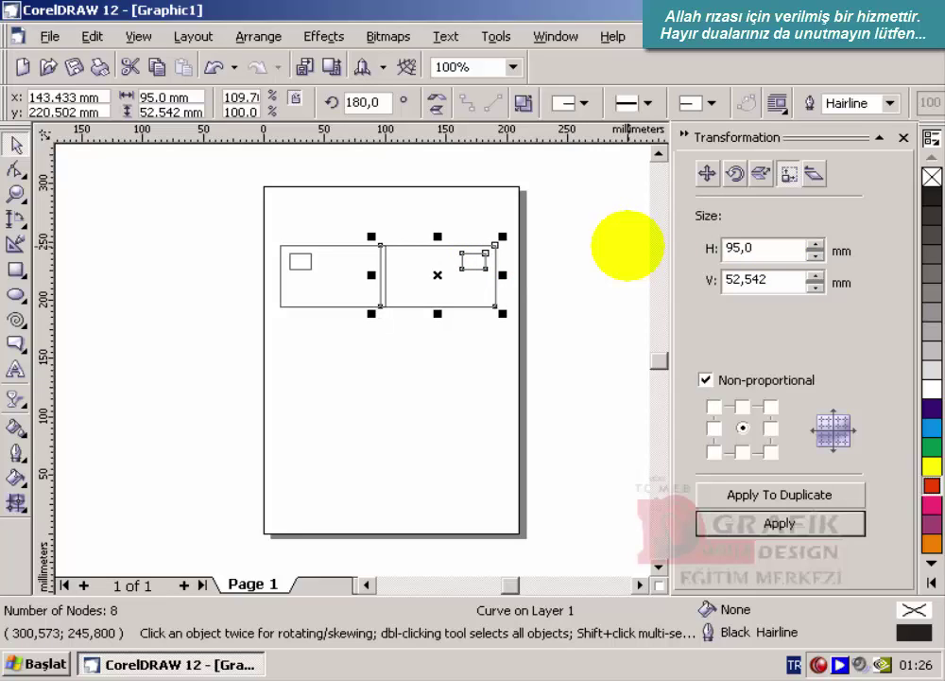
click(724, 247)
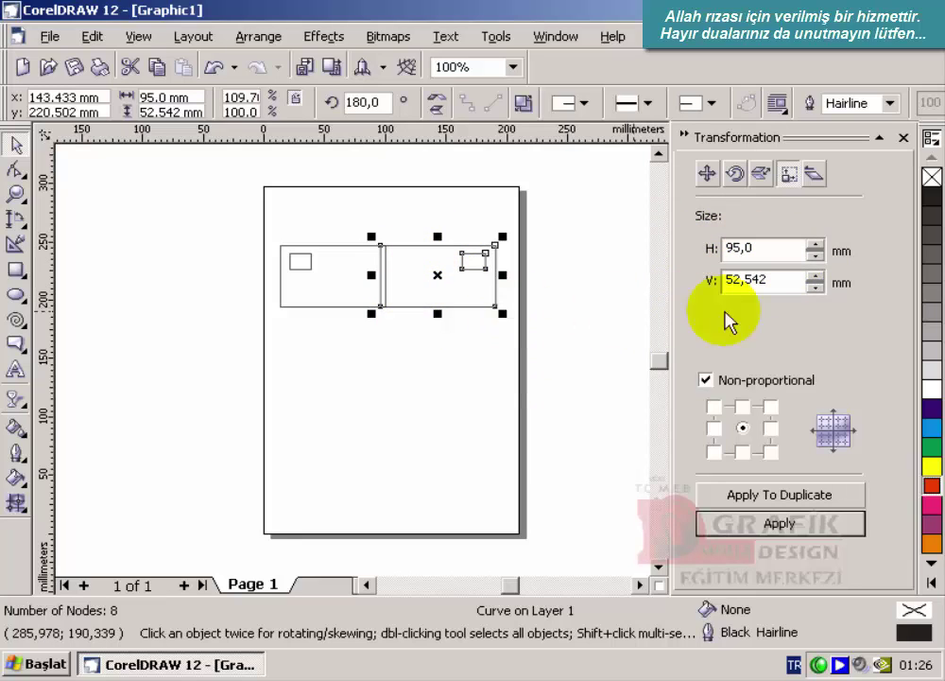
Step: Skew the resized copy 25° horizontally, and apply a further skew with both horizontal and vertical angles at 25°
click(806, 174)
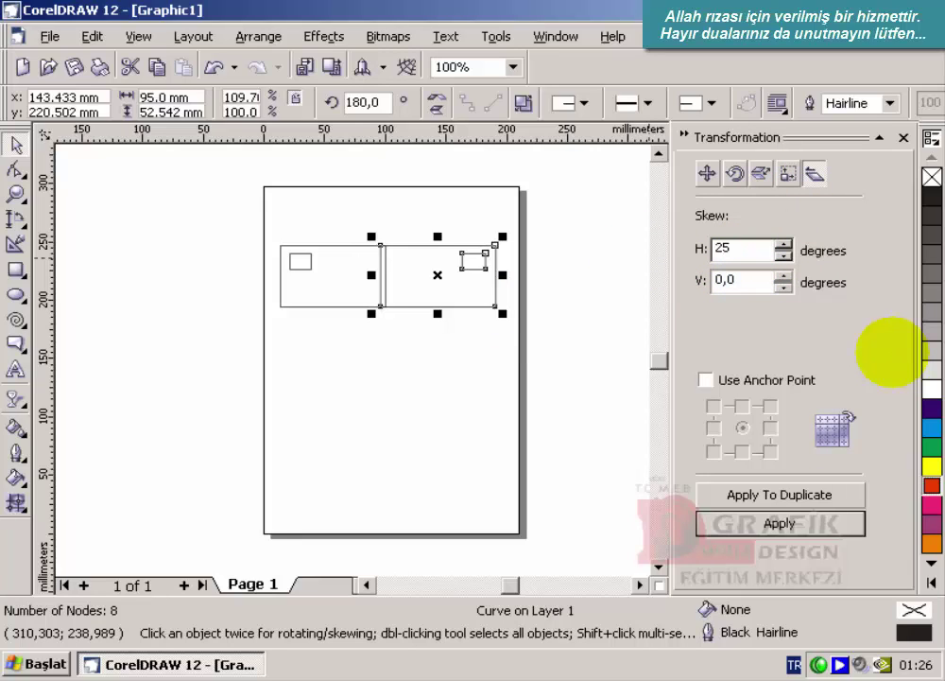
key(Return)
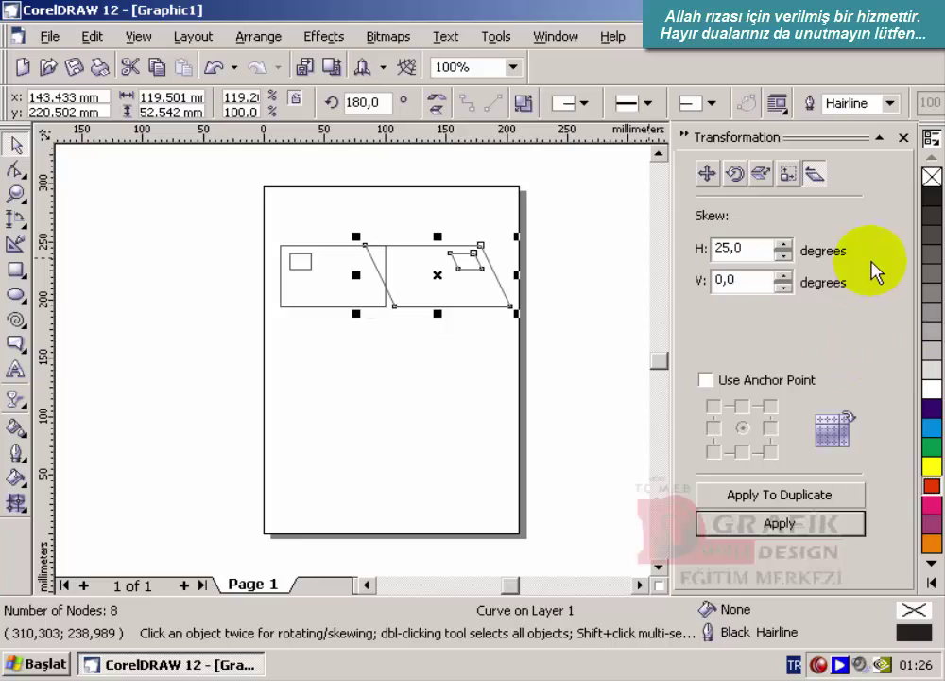
drag(740, 274, 659, 287)
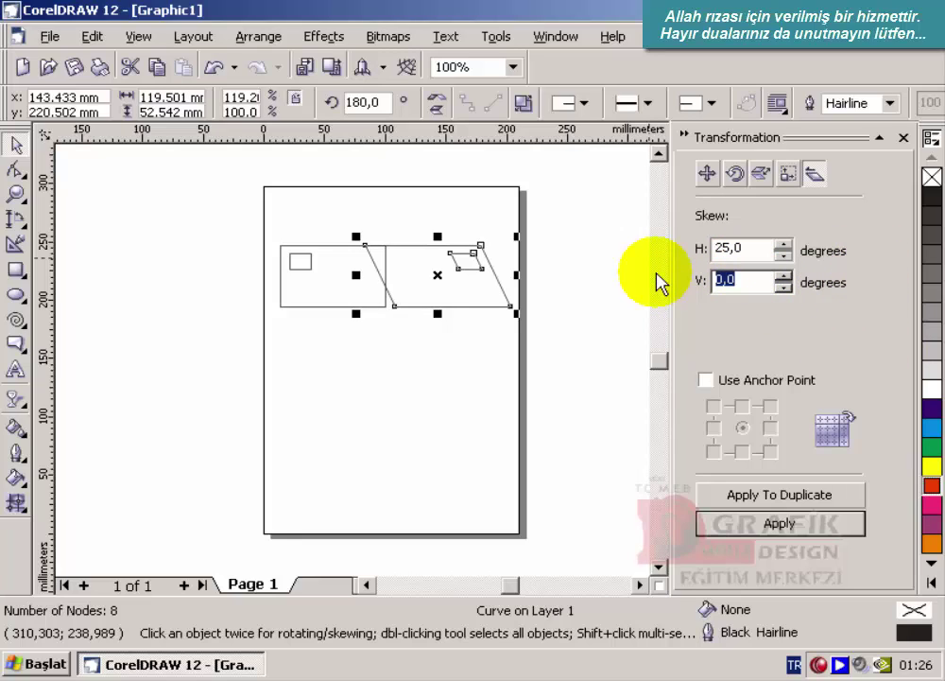
text(25)
key(Return)
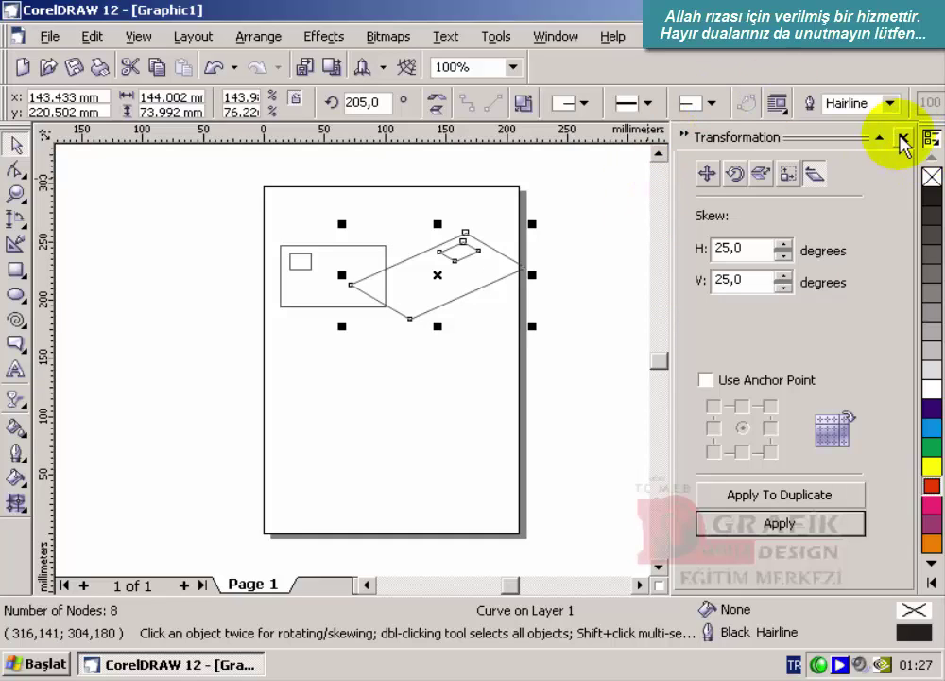
Step: Delete the original combined object and move the skewed copy down to the middle of the page
click(300, 270)
click(300, 271)
key(Delete)
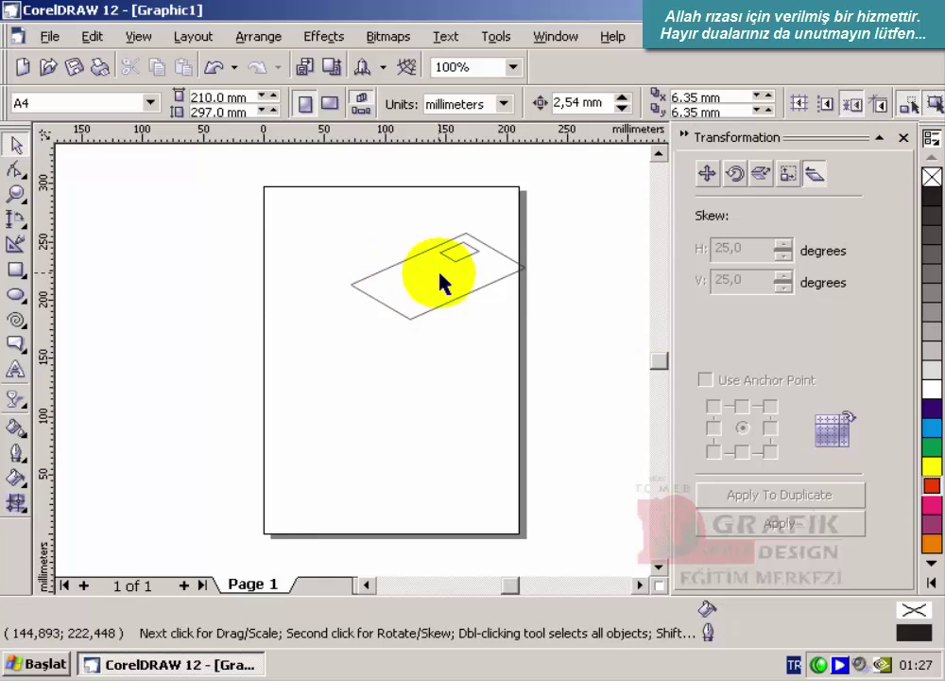
drag(463, 253, 388, 296)
drag(433, 270, 367, 351)
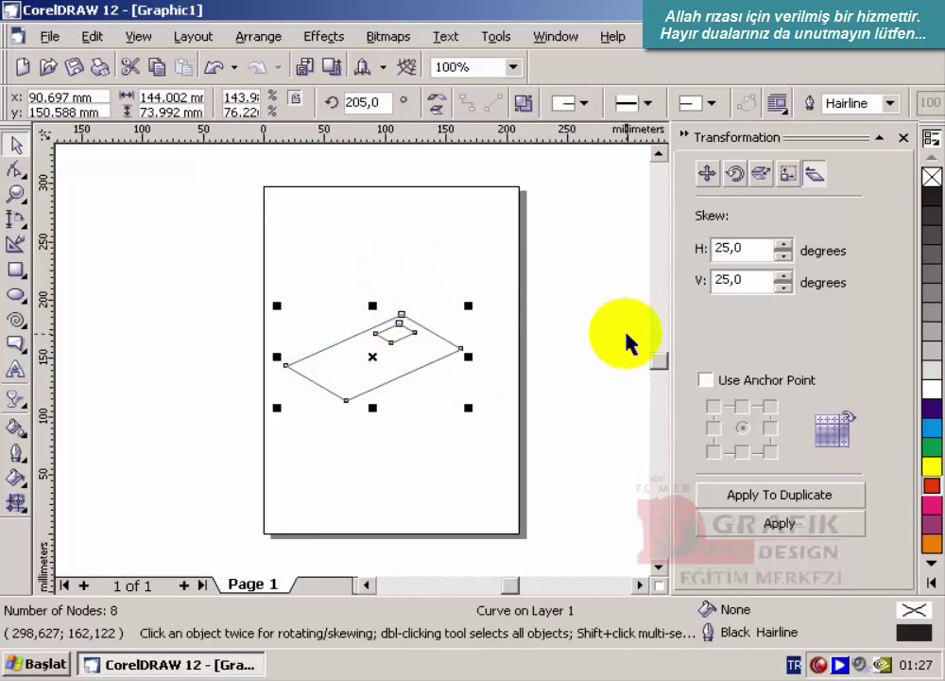
Step: Clear all transformations from the skewed object
click(237, 39)
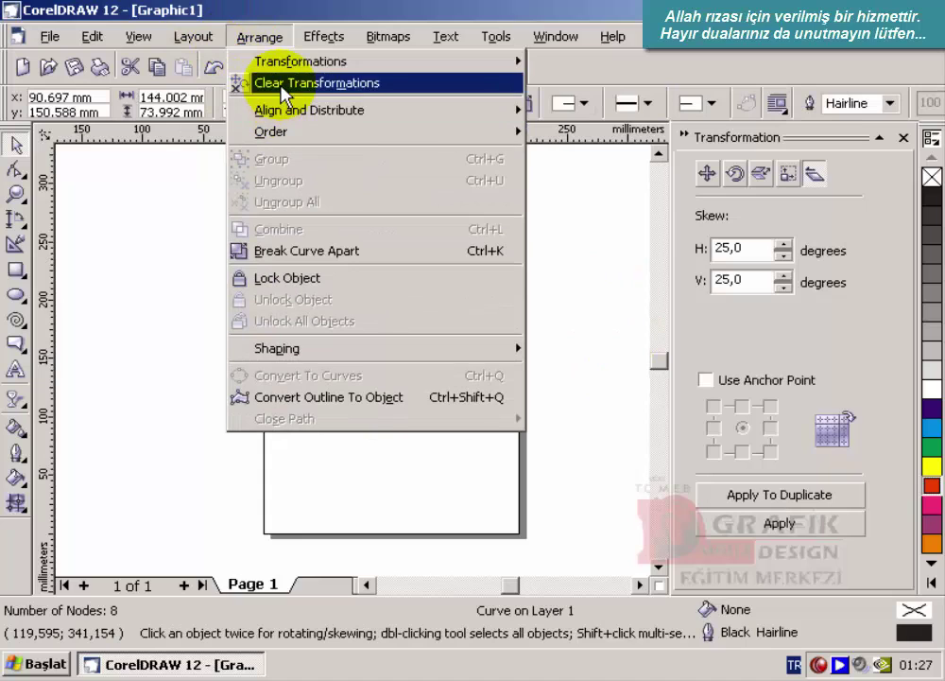
click(282, 85)
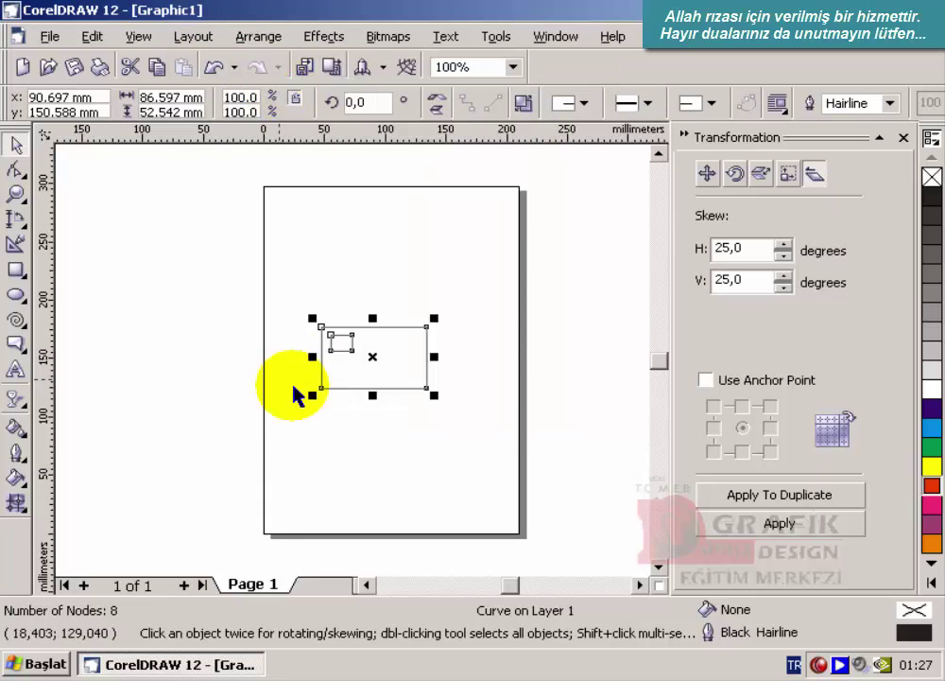
click(258, 37)
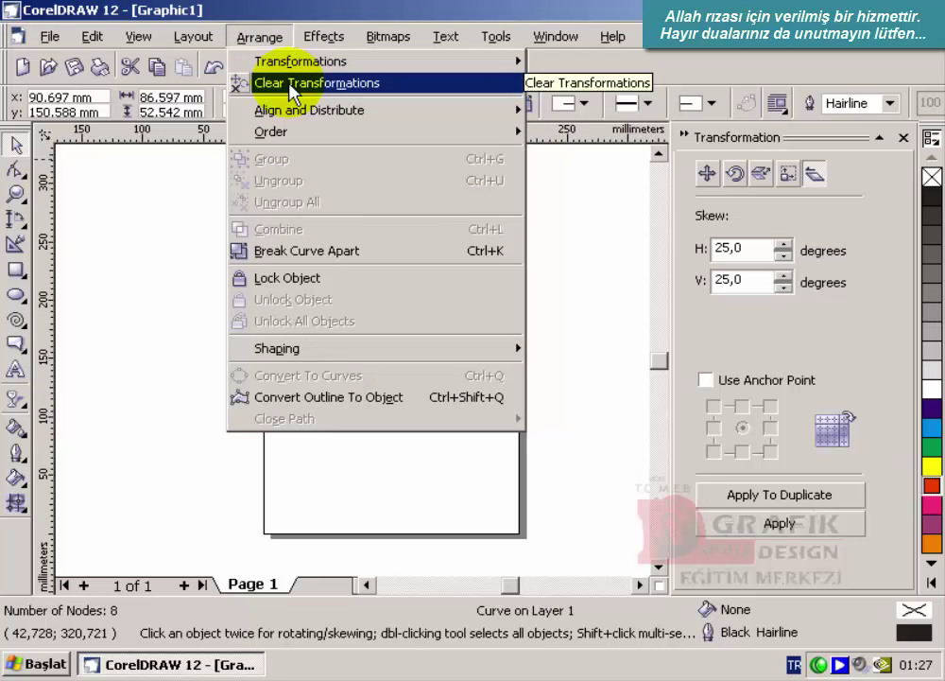
mouse_move(294, 65)
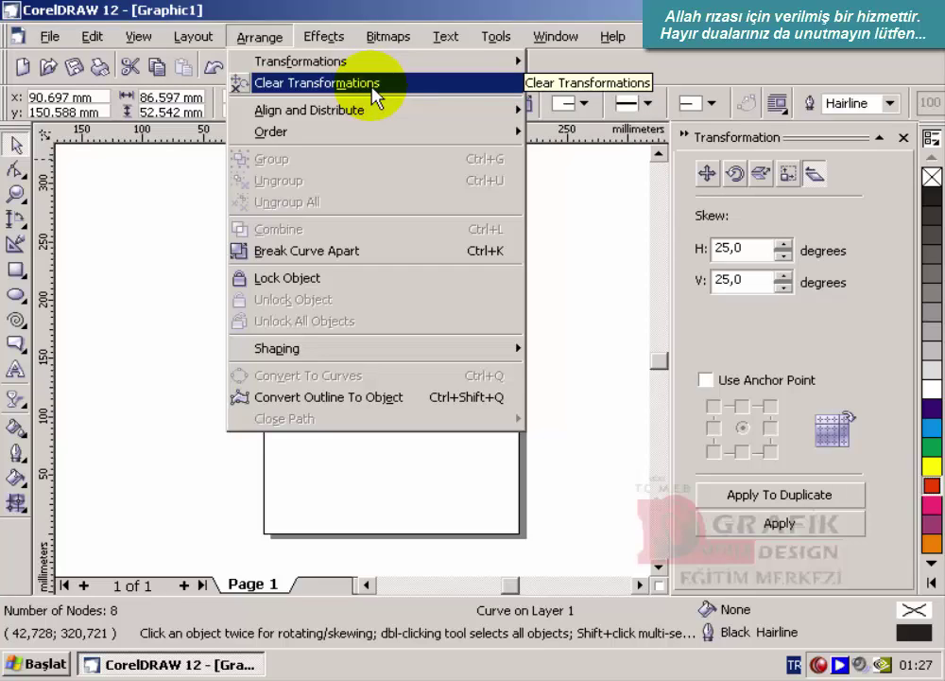
Step: Close the Transformation docker and delete the remaining object from the page
click(931, 142)
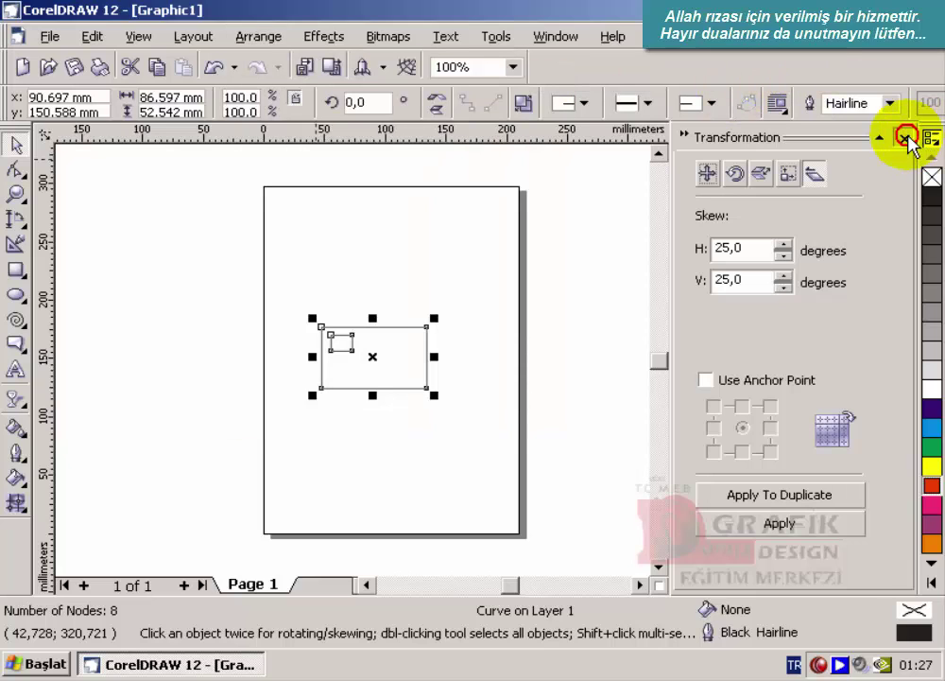
click(907, 138)
key(Delete)
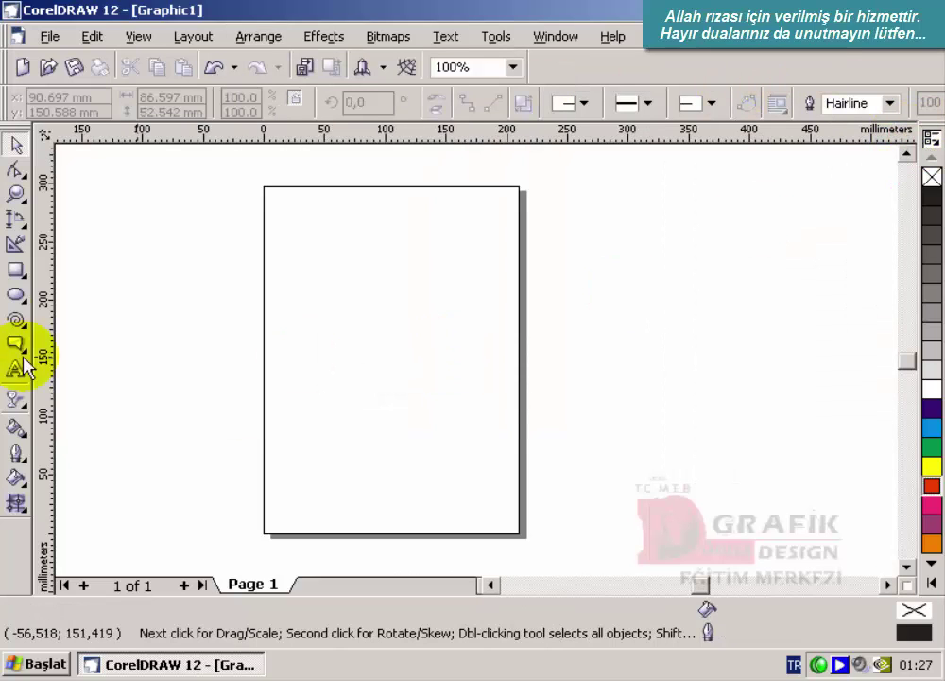
Step: Draw a rectangle about 158 by 122 mm on the upper page and an ellipse about 39 by 36 mm inside its upper-left area
click(15, 269)
mouse_move(289, 233)
mouse_down()
mouse_move(447, 370)
mouse_move(479, 374)
mouse_up()
click(17, 293)
drag(307, 260, 355, 304)
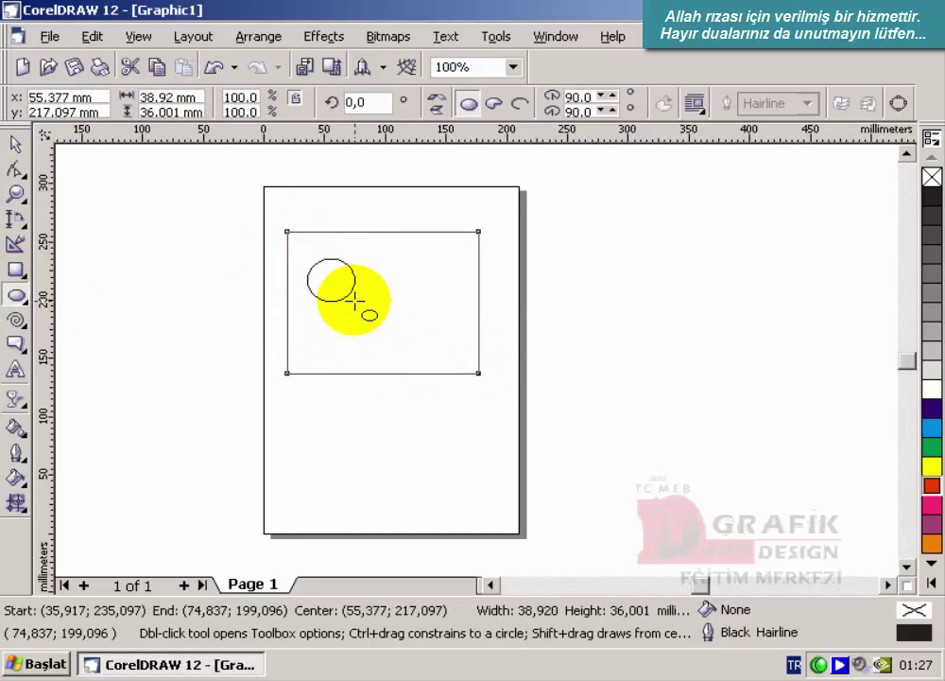
Step: Select the rectangle and ellipse, and align their centers horizontally and vertically with Align and Distribute
click(15, 142)
drag(249, 198, 497, 402)
click(259, 36)
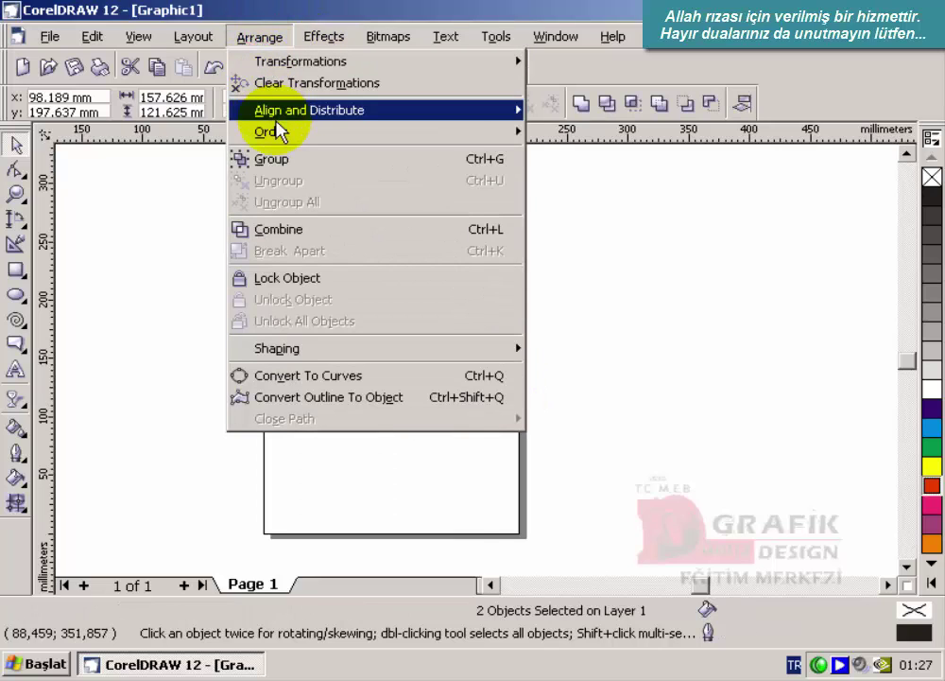
mouse_move(279, 113)
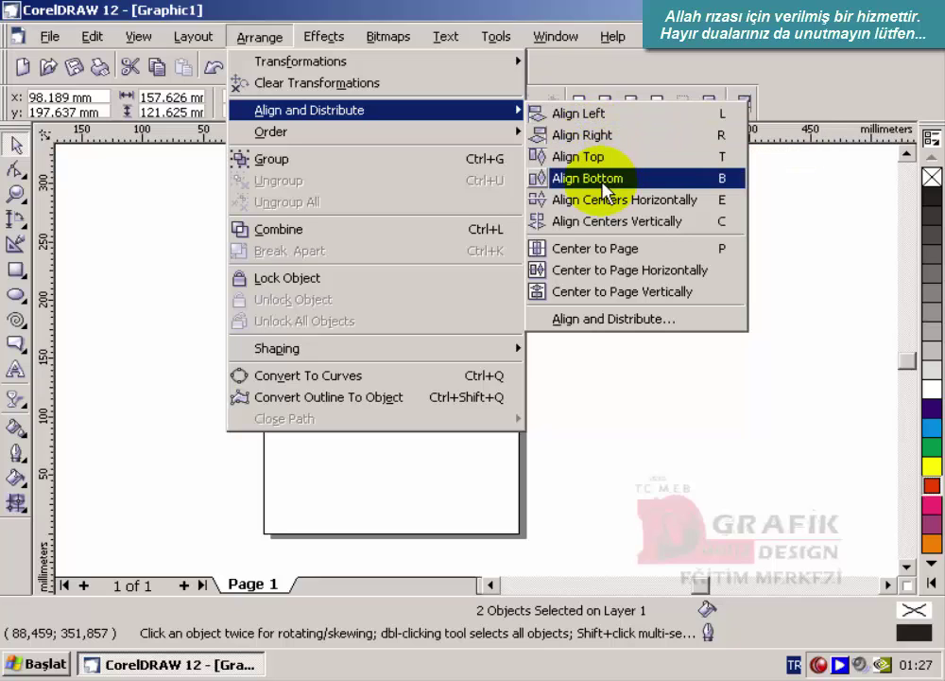
click(600, 320)
drag(521, 219, 752, 201)
click(735, 265)
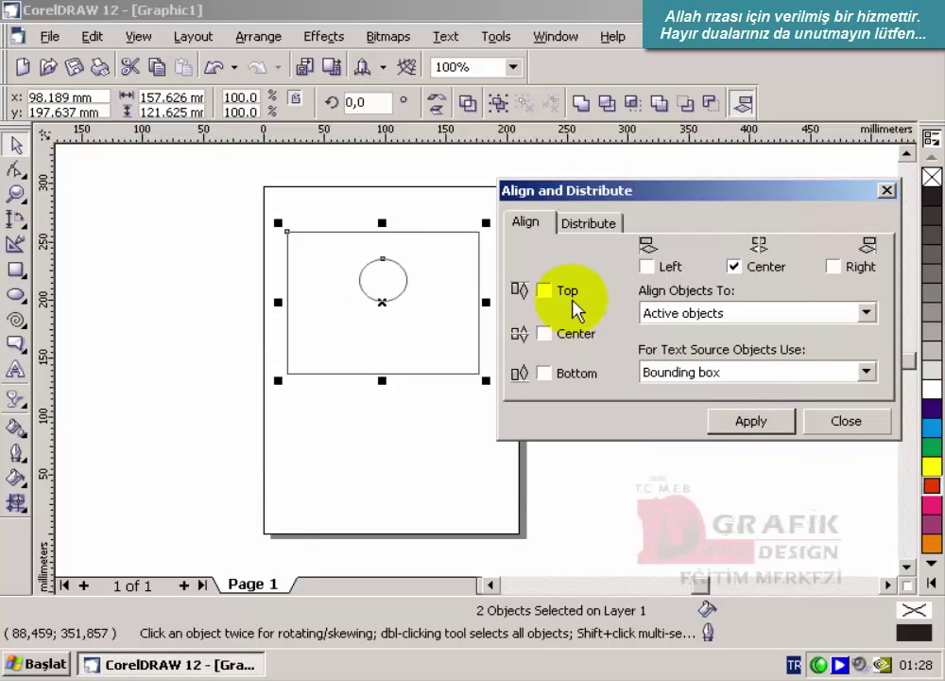
click(541, 333)
click(760, 422)
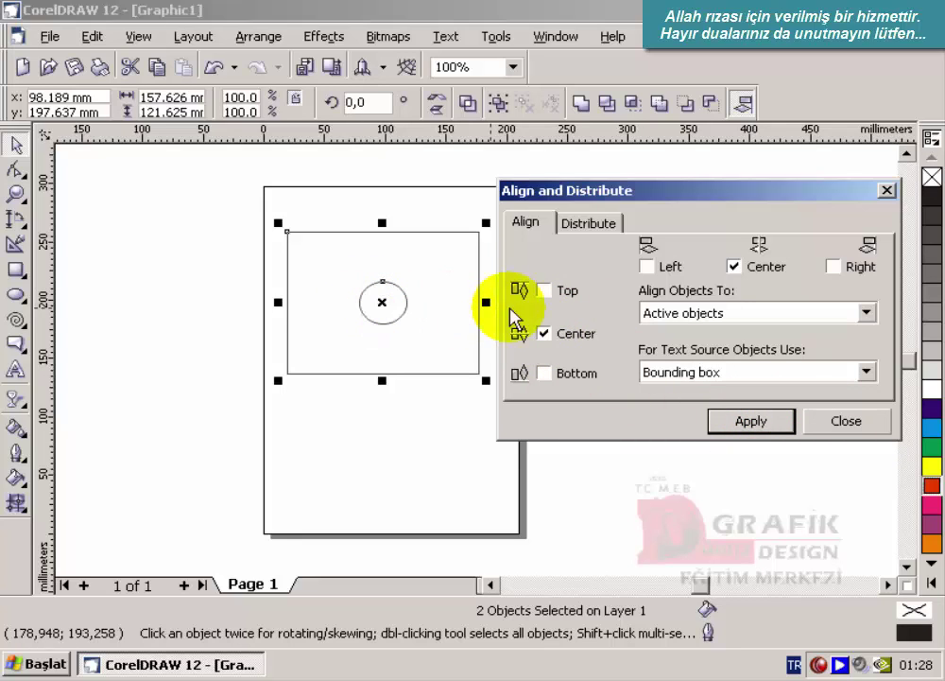
Step: Align both shapes to the center of the page, first by their centers and again by their top edges
click(868, 315)
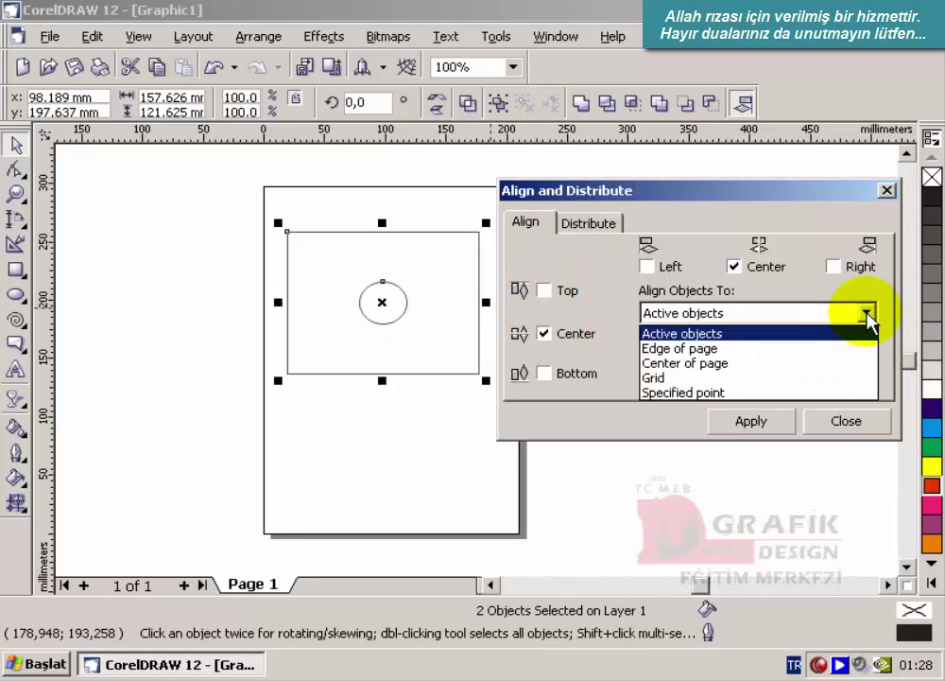
click(737, 363)
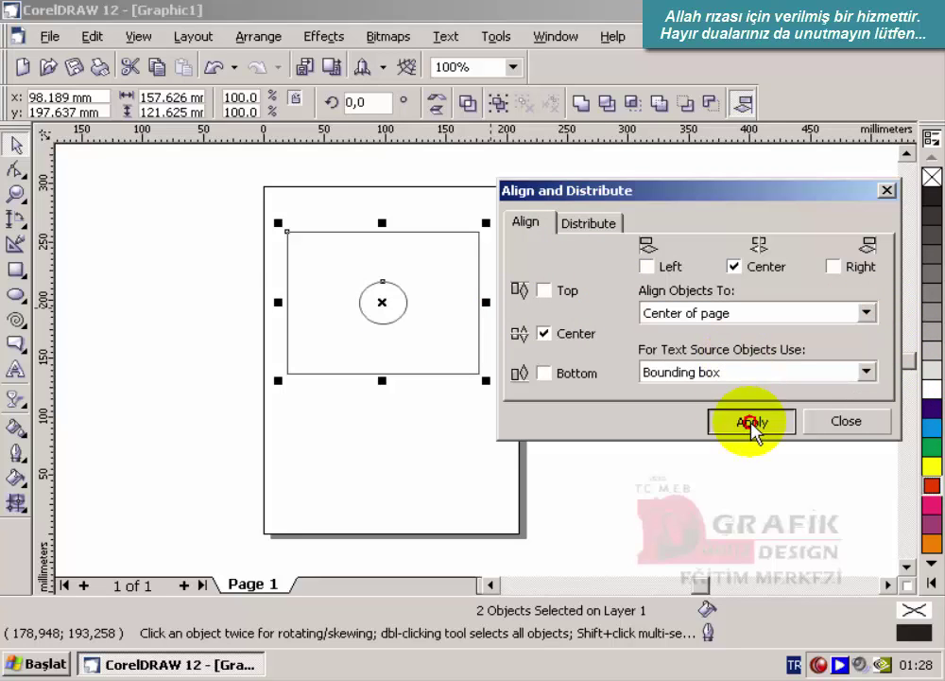
click(751, 422)
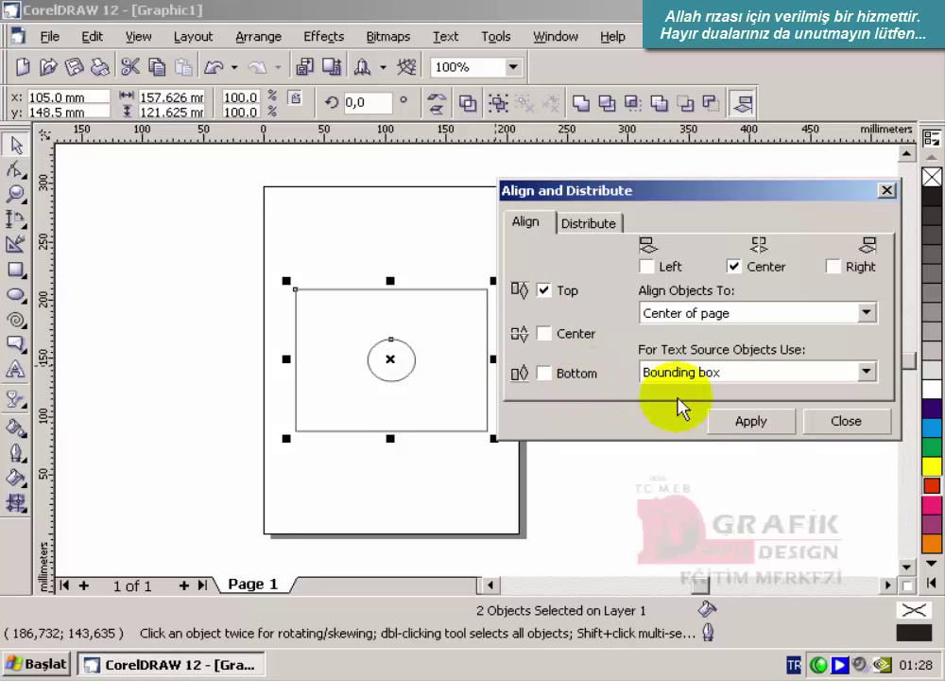
click(754, 421)
Step: Set alignment to active objects, apply top alignment and then bottom alignment to the shapes, and close the alignment settings
click(863, 312)
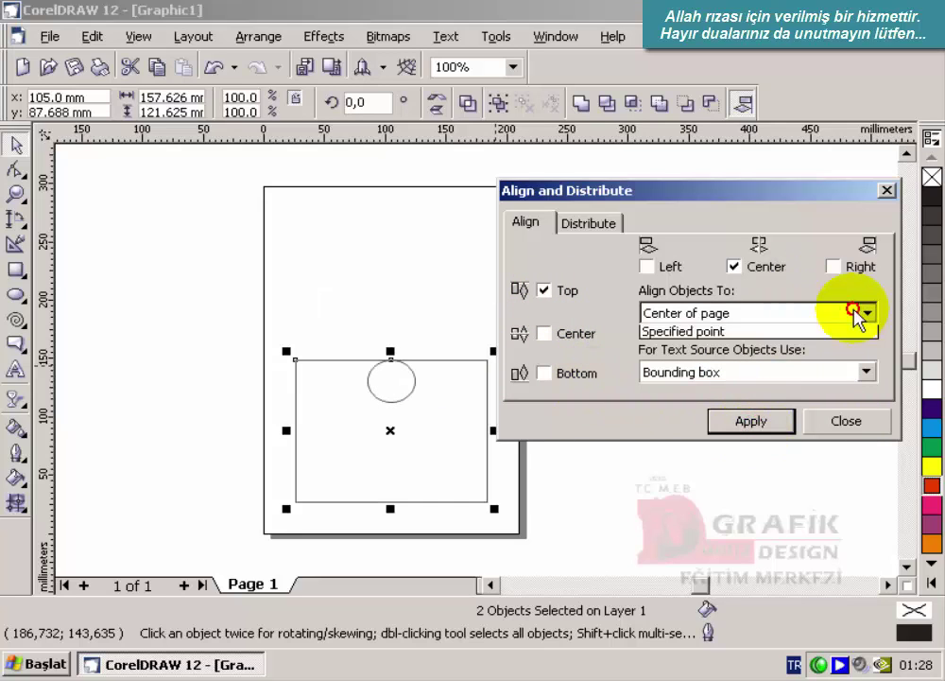
click(709, 333)
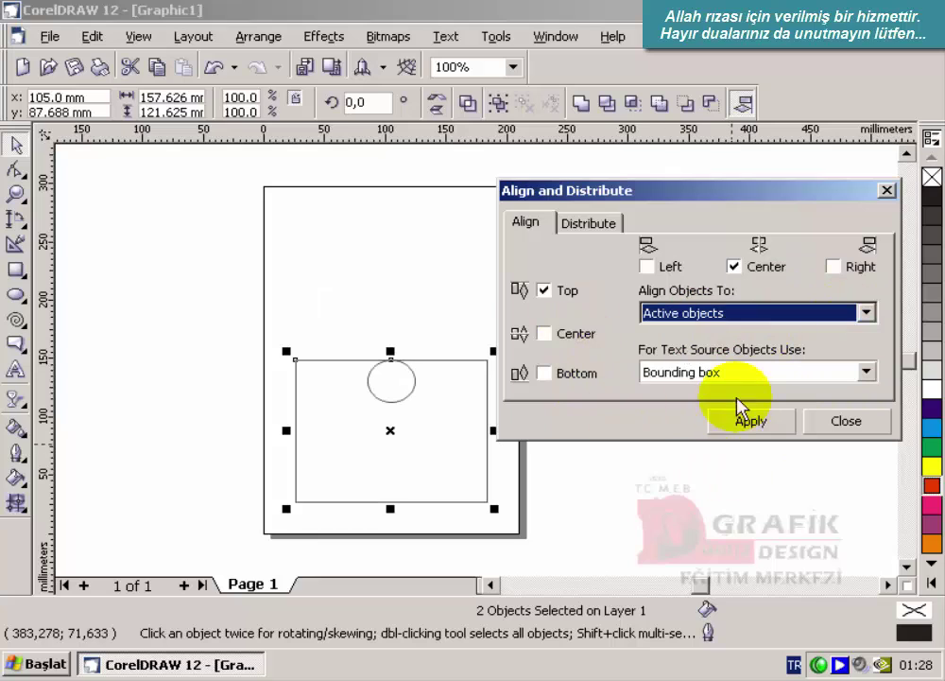
click(742, 422)
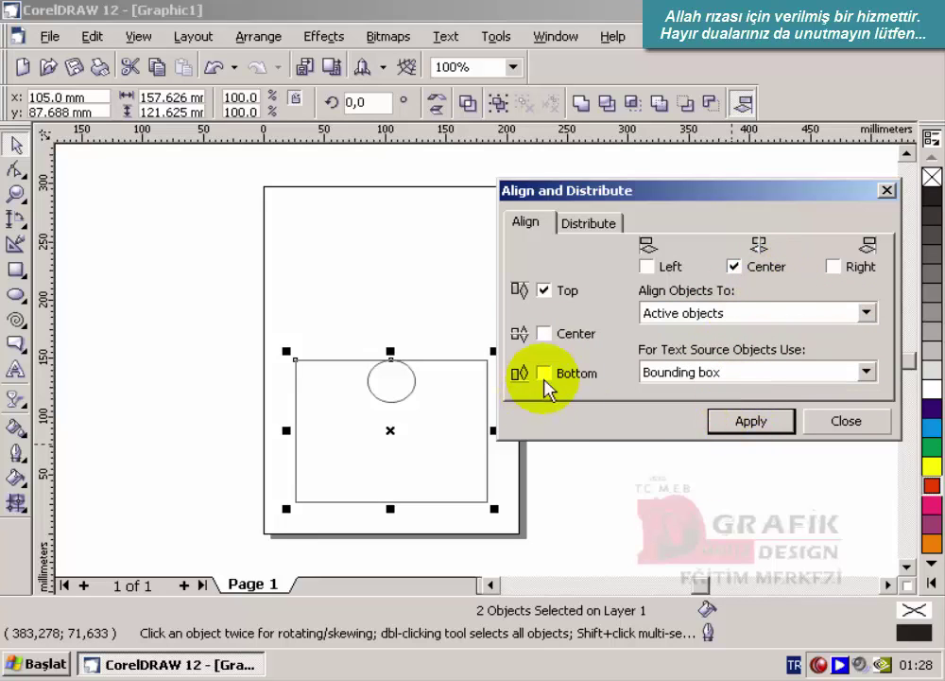
click(545, 373)
click(723, 422)
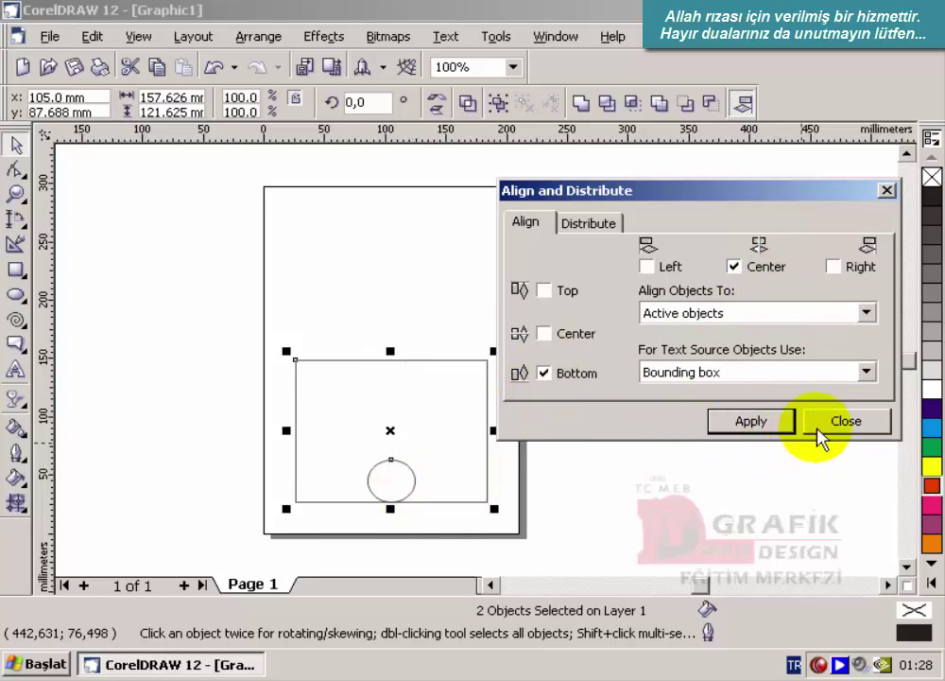
click(844, 423)
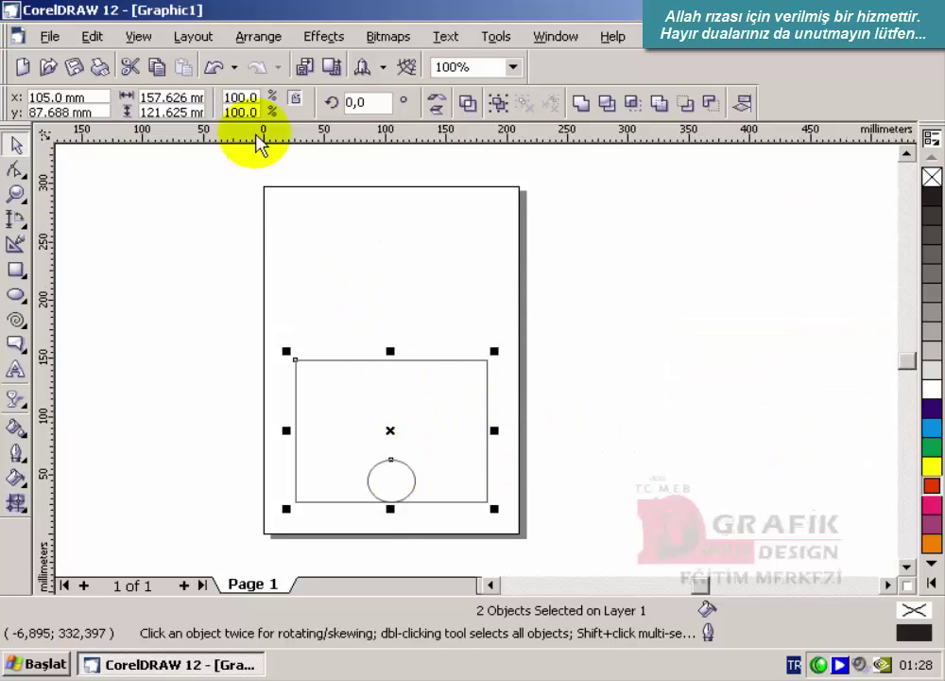
Step: Delete the ellipse and move the remaining rectangle up to the middle of the page
click(260, 37)
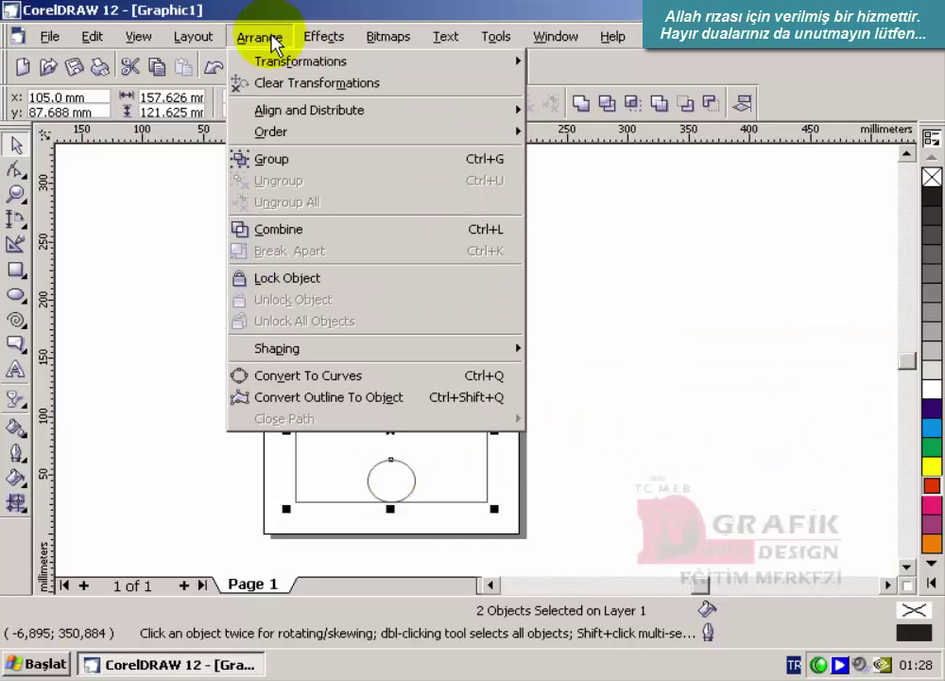
click(121, 284)
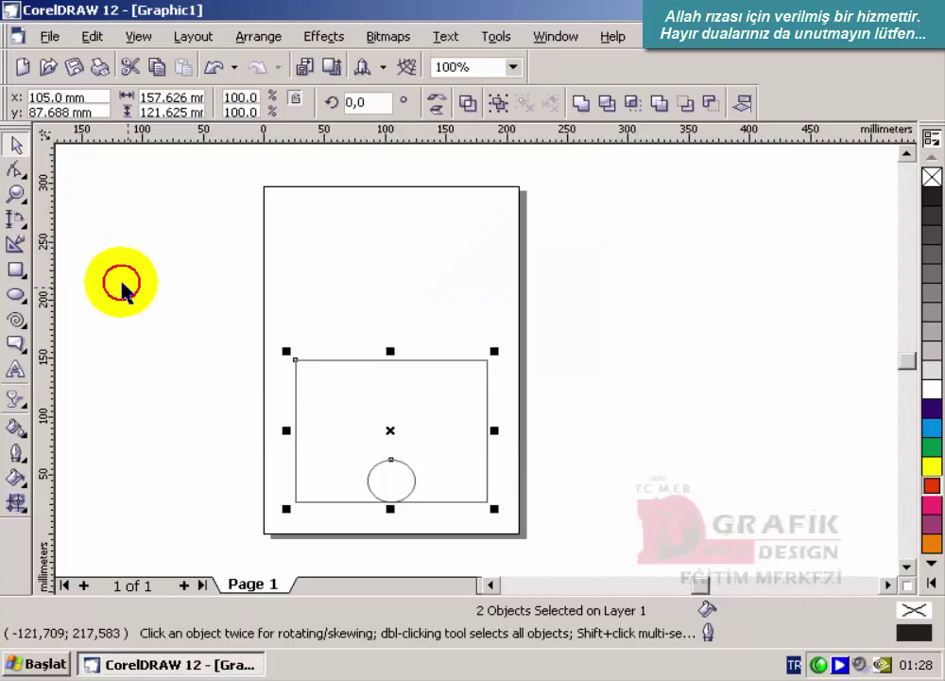
click(428, 427)
click(412, 470)
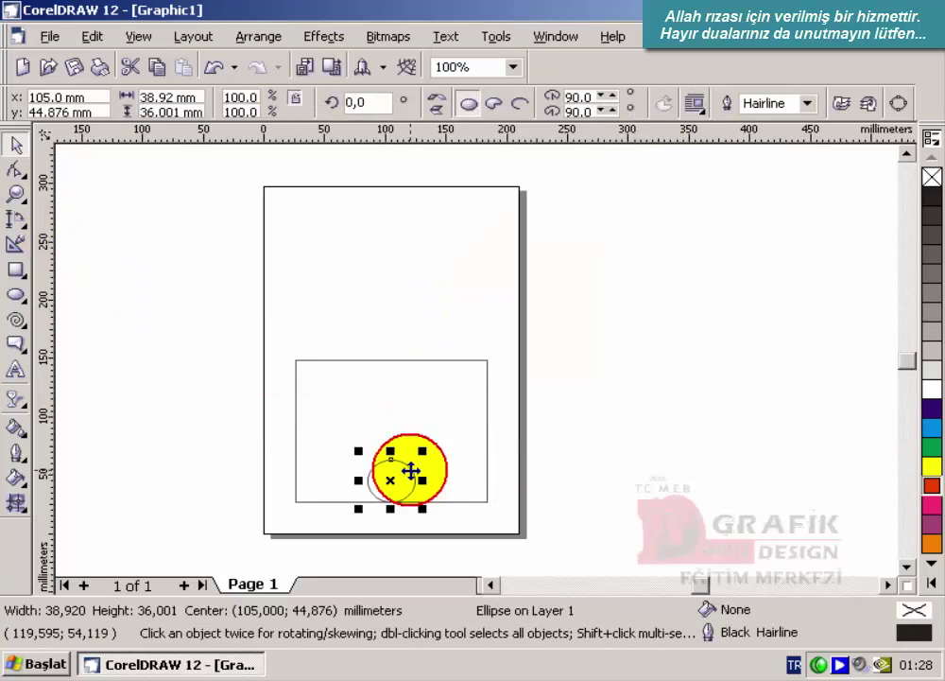
key(Delete)
drag(346, 360, 348, 266)
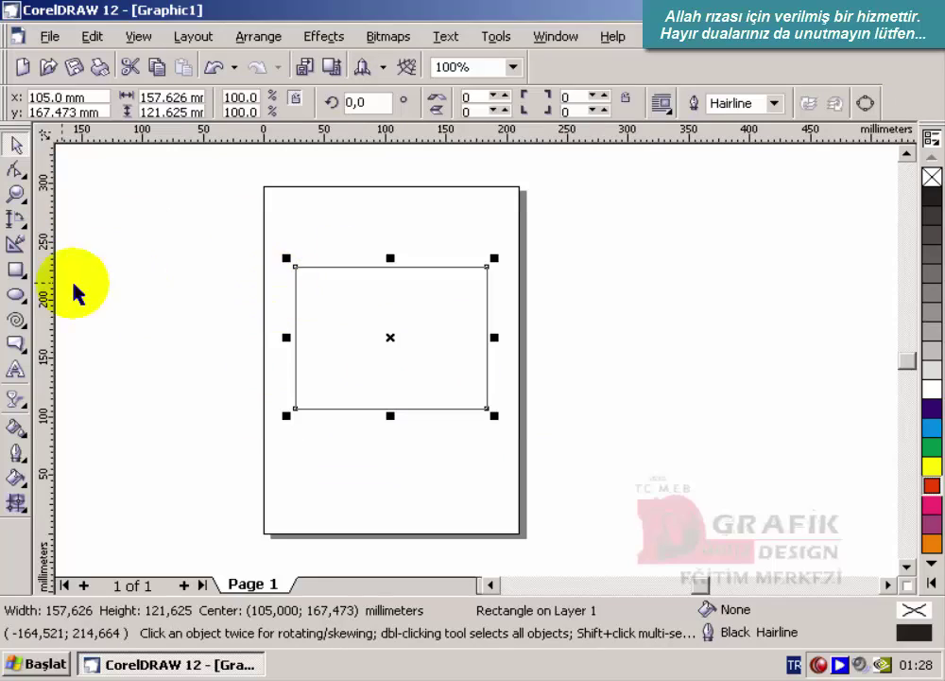
Step: Draw two rectangles overlapping the existing one, about 109 by 117 mm at its upper-left and about 89 by 82 mm across its top edge
click(14, 263)
drag(258, 217, 390, 355)
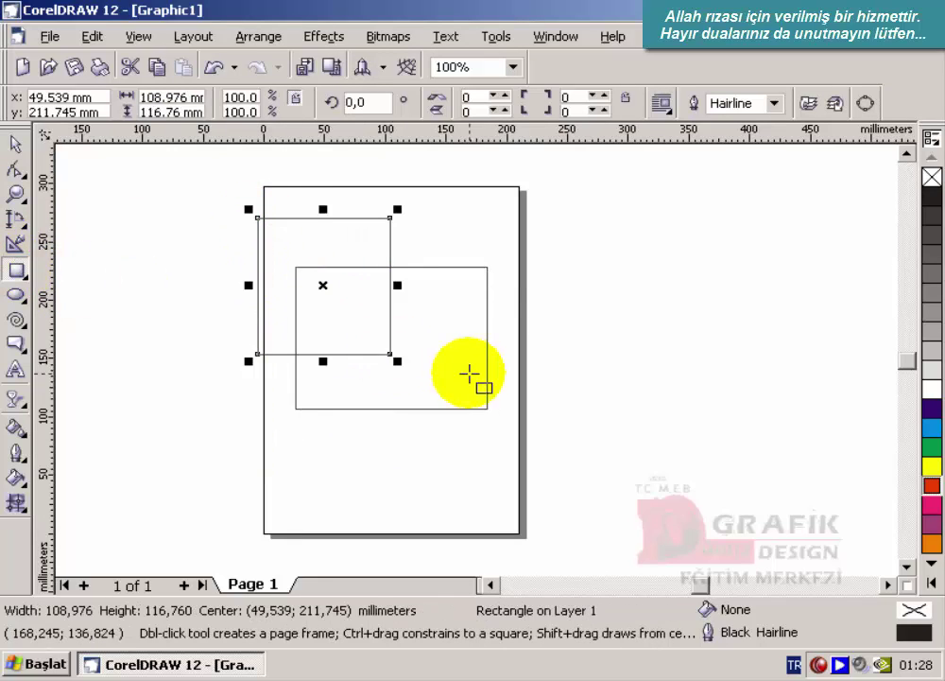
drag(356, 240, 464, 335)
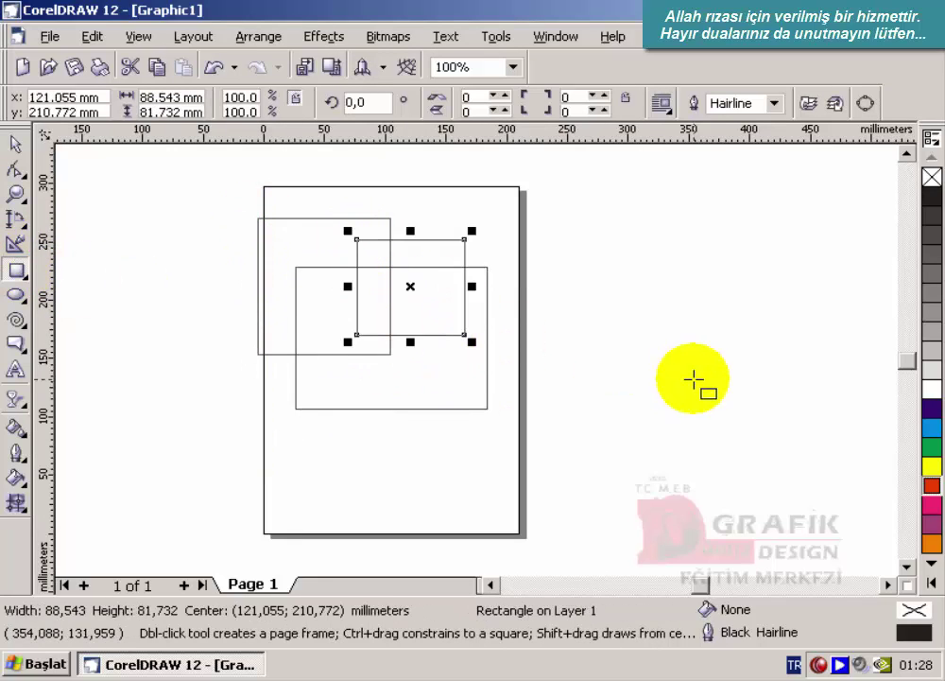
Step: Fill the smallest rectangle with yellow, the upper-left one with red, and the large original one with dark blue
click(934, 463)
key(space)
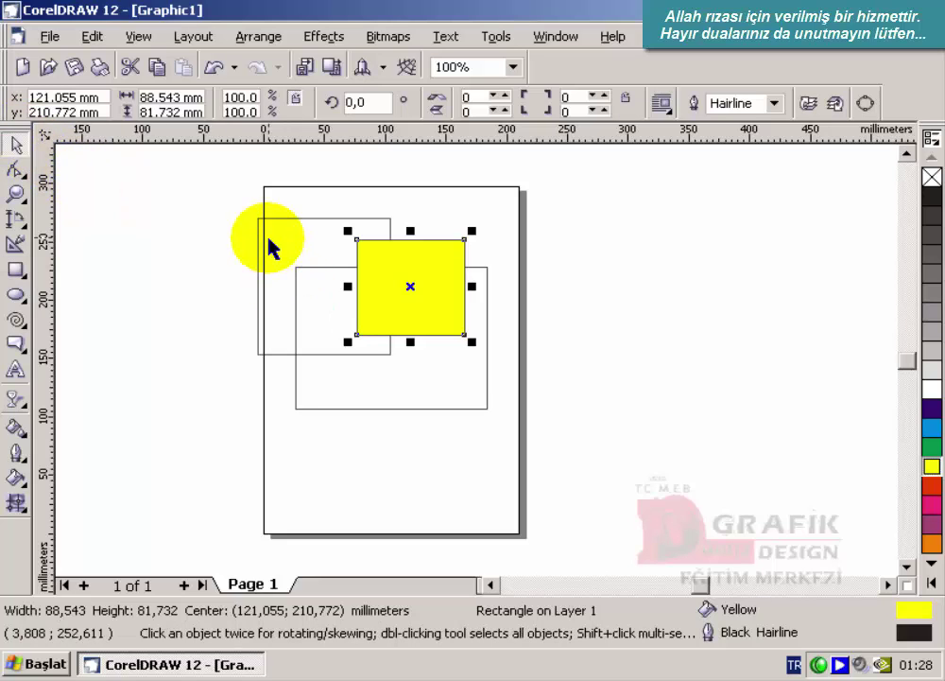
click(299, 246)
click(936, 487)
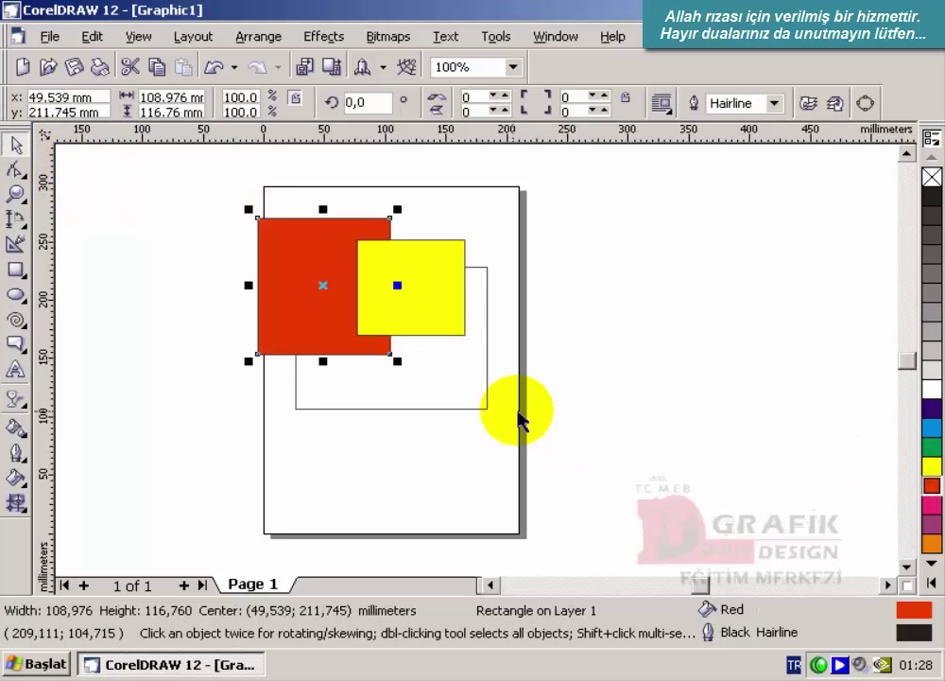
click(489, 398)
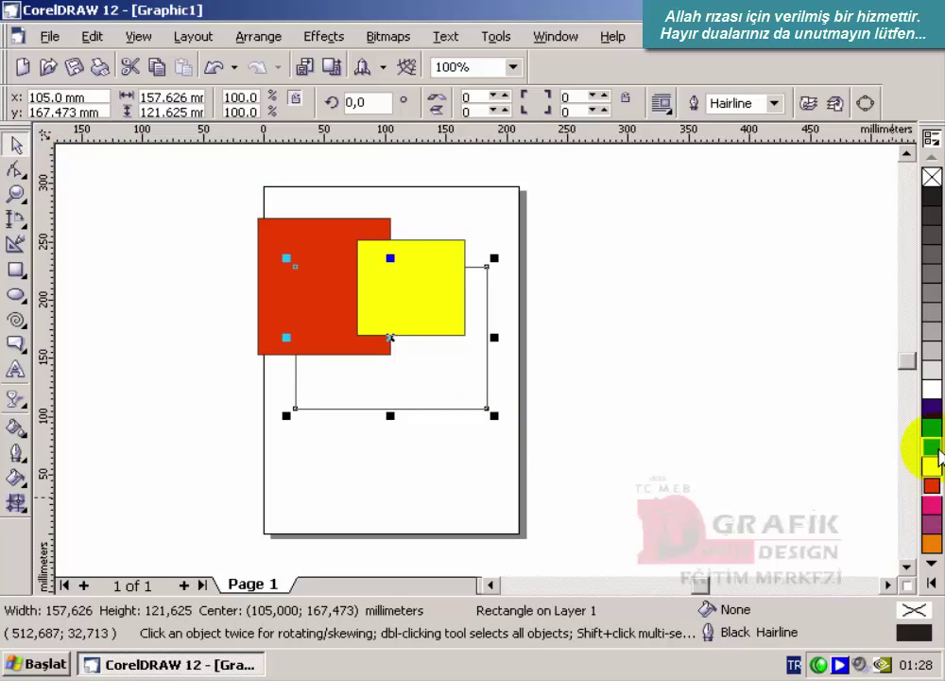
click(933, 408)
Step: Move the yellow rectangle up near the page's top edge, still overlapping the other two, and send it to the back
click(450, 337)
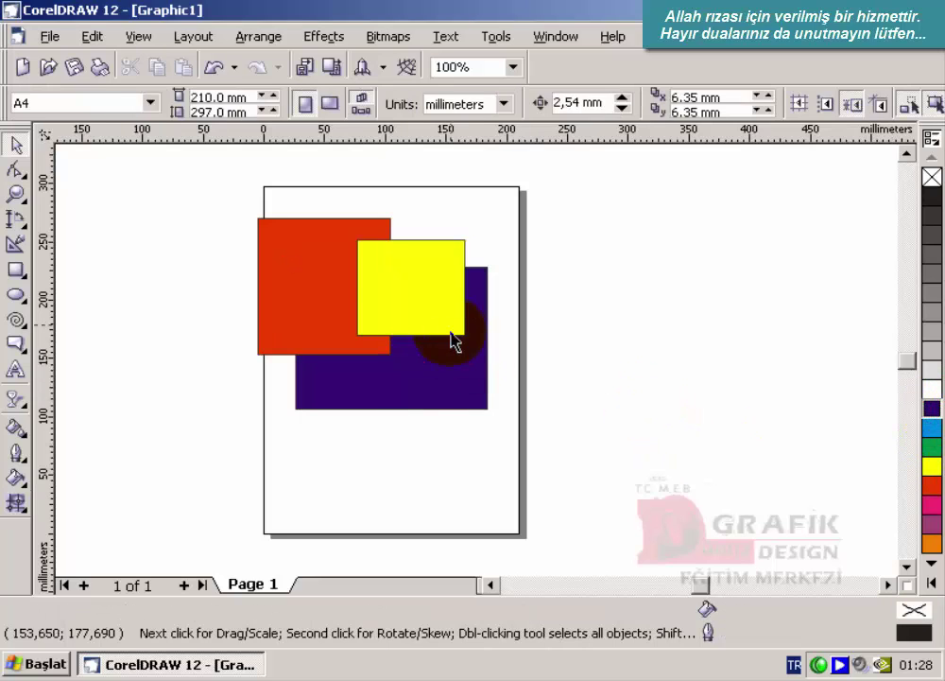
drag(390, 267, 396, 243)
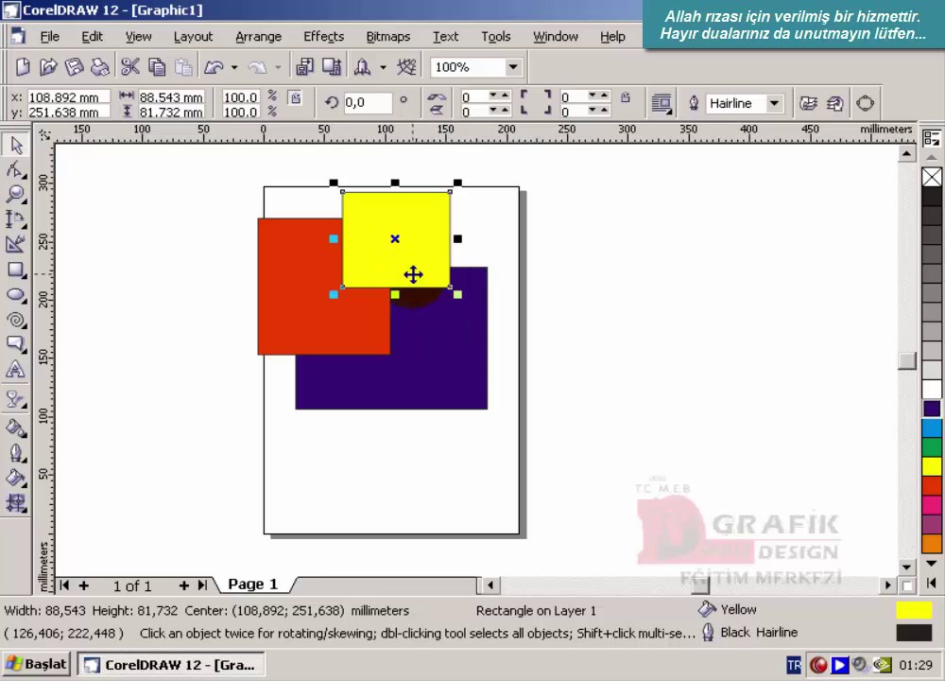
click(265, 37)
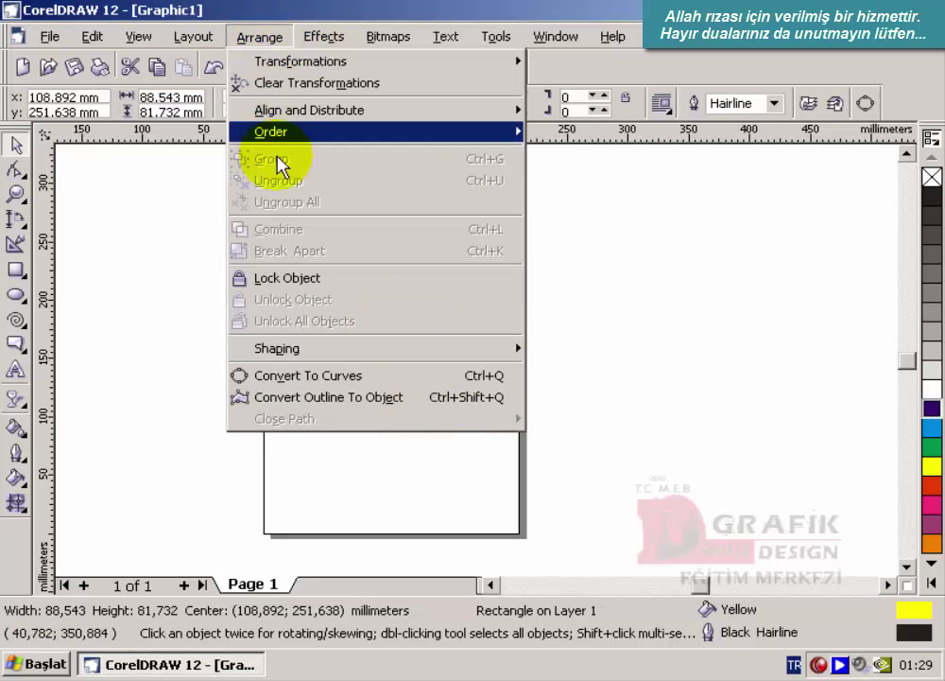
mouse_move(289, 137)
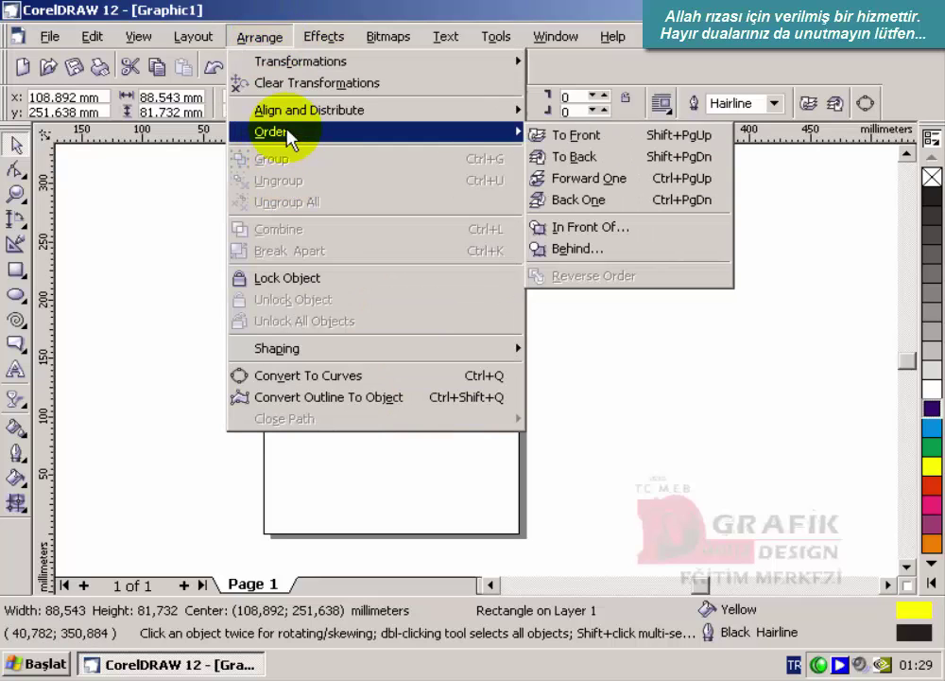
click(567, 157)
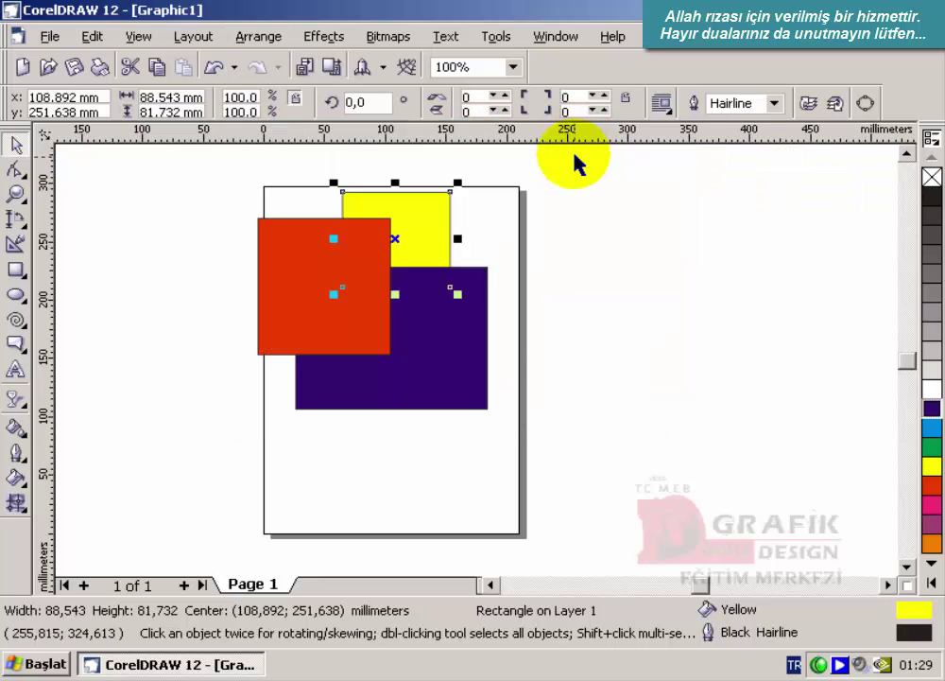
Step: Bring the yellow rectangle to the front of the other two and review the remaining Order commands
click(255, 40)
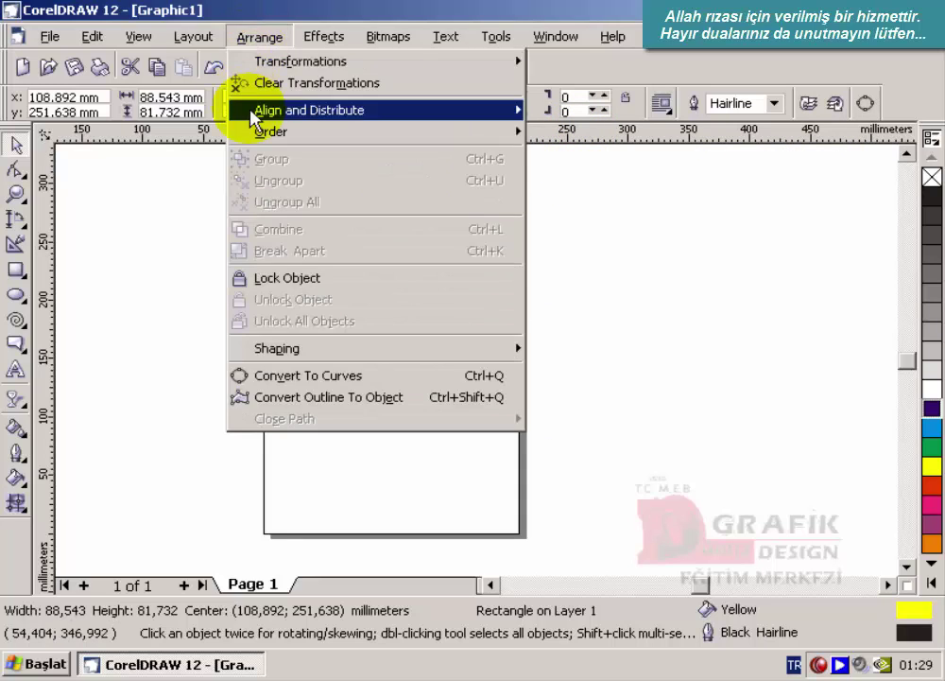
mouse_move(301, 137)
click(574, 137)
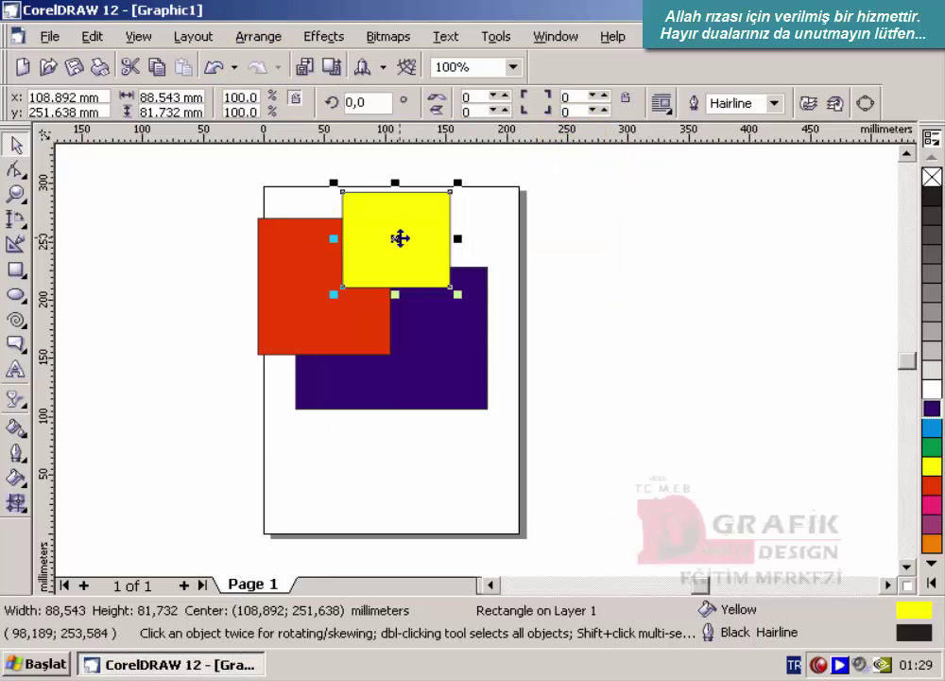
click(261, 41)
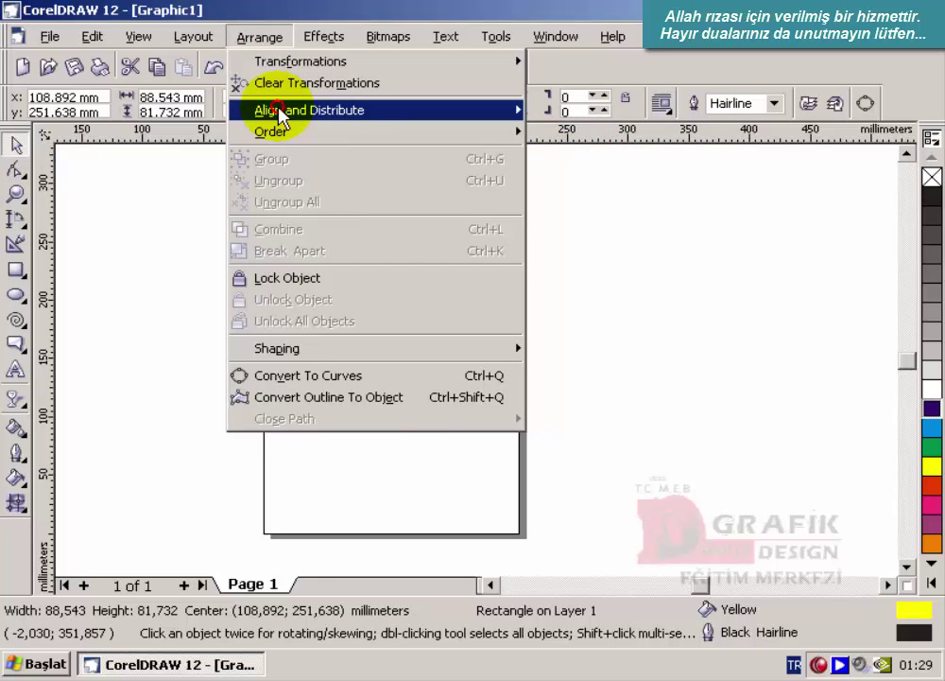
mouse_move(421, 141)
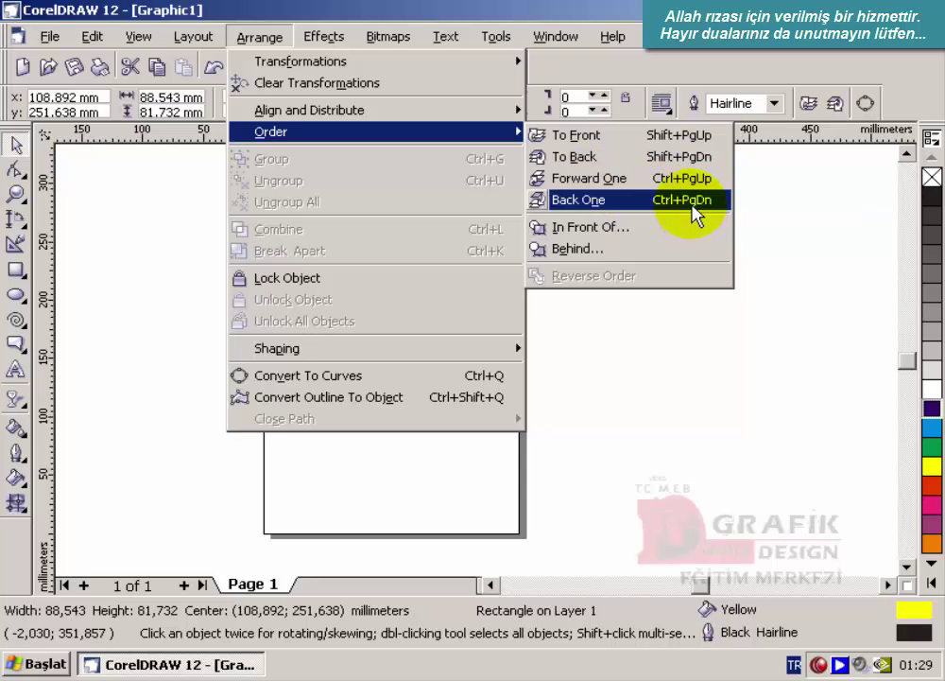
click(692, 59)
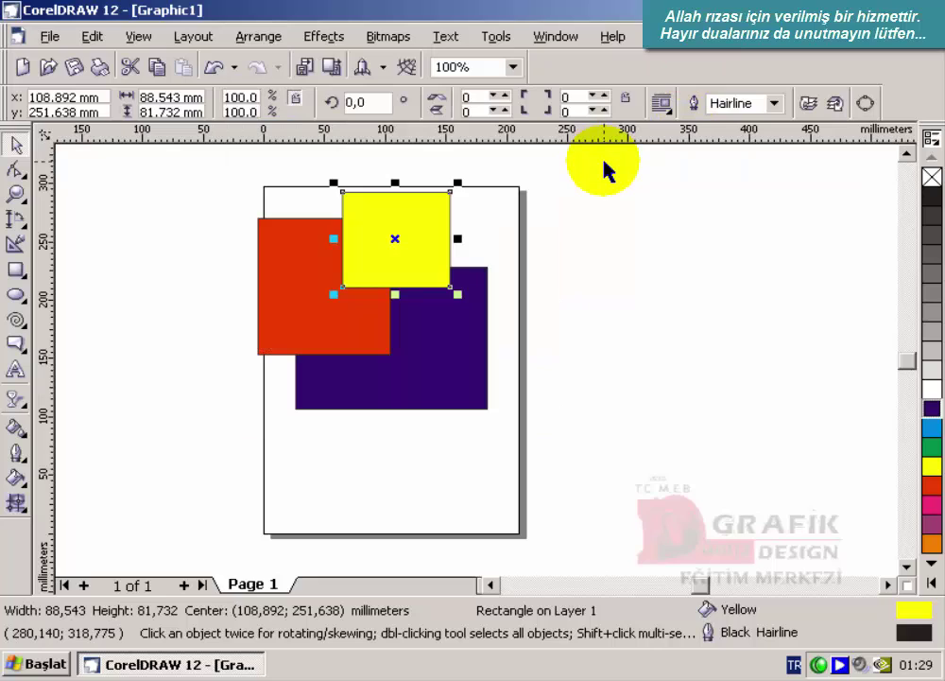
Step: Move the yellow rectangle back one level and forward one level in the stacking order, twice
key(ctrl+Page_Down)
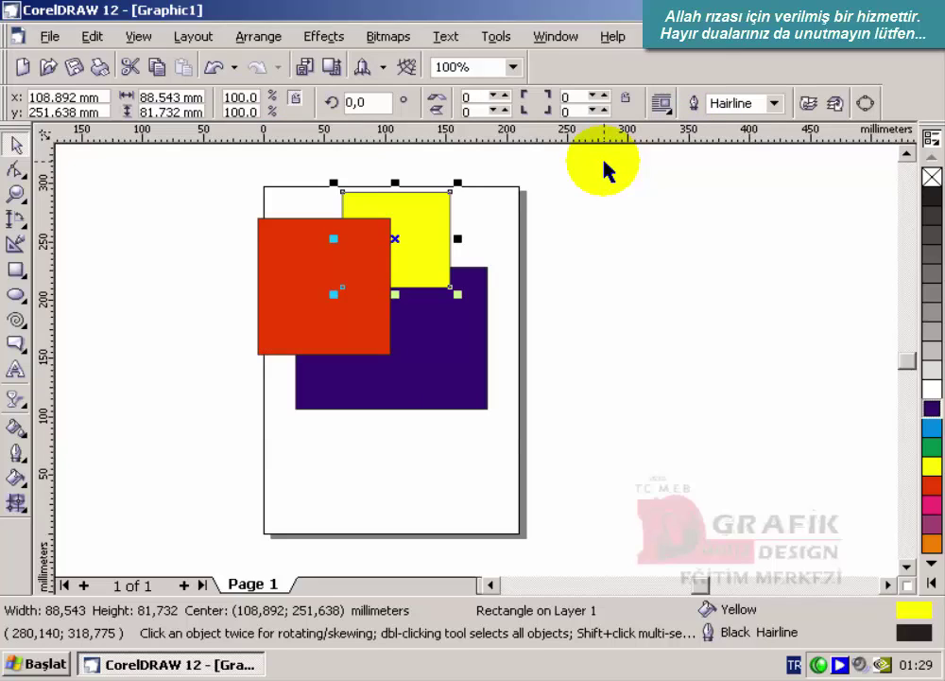
key(ctrl+Page_Up)
key(ctrl+Page_Down)
key(ctrl+Page_Up)
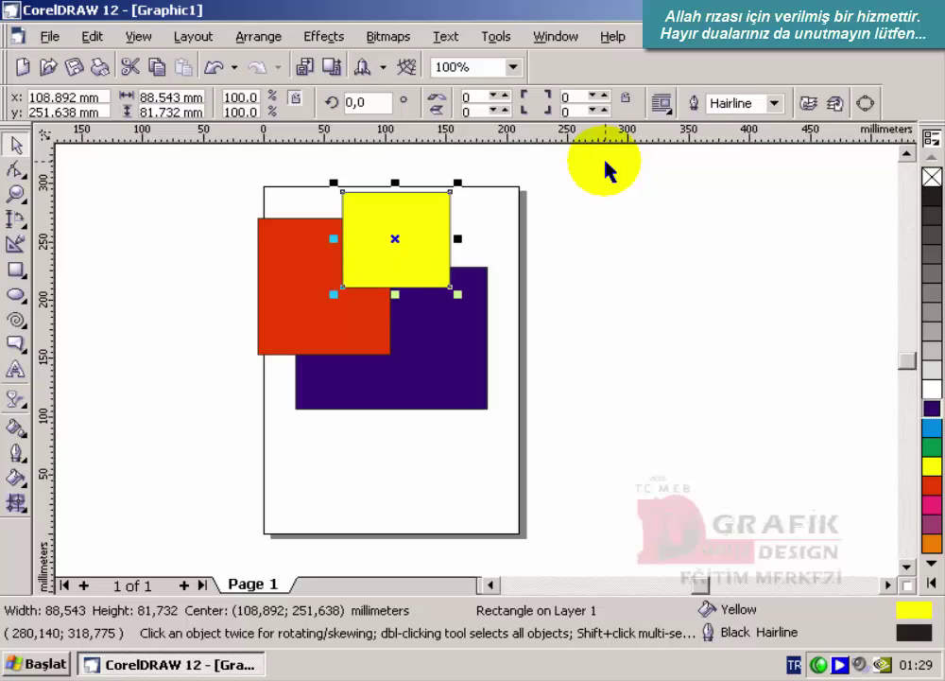
Step: Switch the yellow rectangle repeatedly between the back and the front of the stack, finishing with it at the back
key(shift+Page_Down)
key(shift+Page_Up)
key(shift+Page_Down)
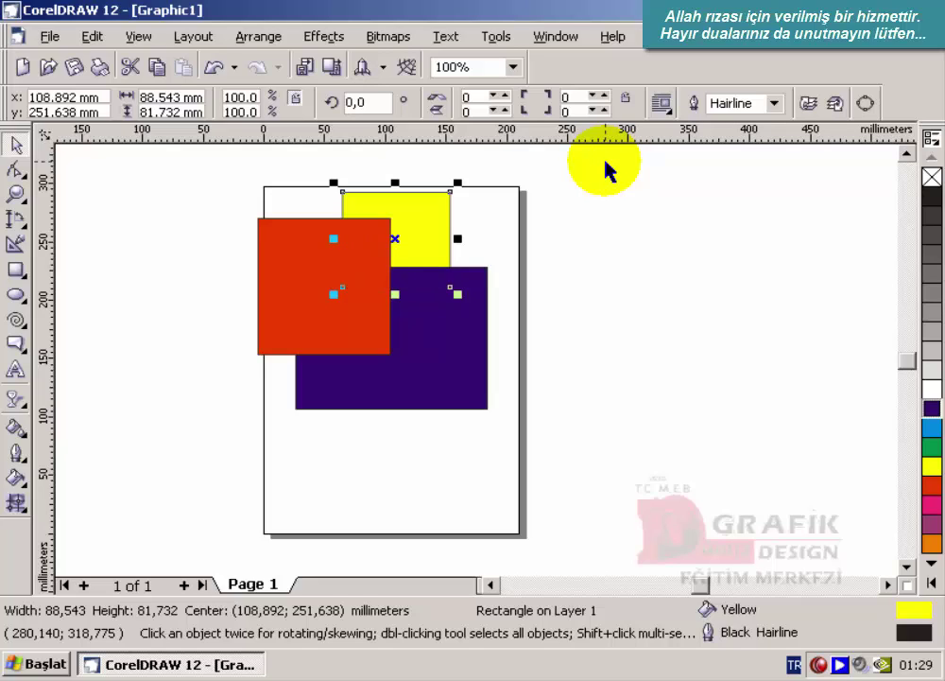
key(shift+Page_Up)
key(shift+Page_Down)
key(shift+Page_Up)
key(shift+Page_Down)
click(273, 37)
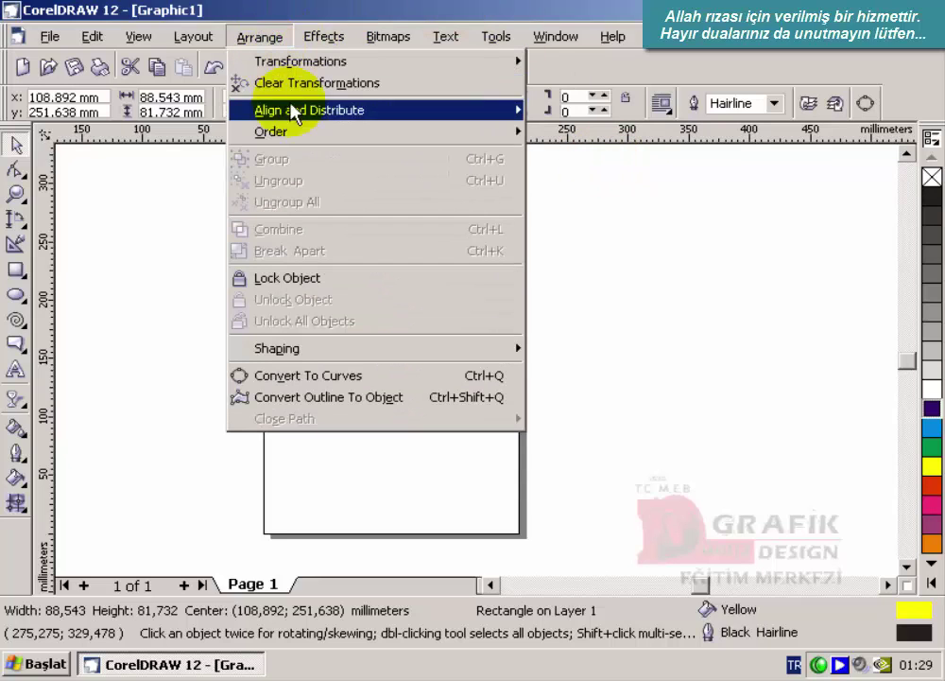
mouse_move(304, 134)
click(131, 189)
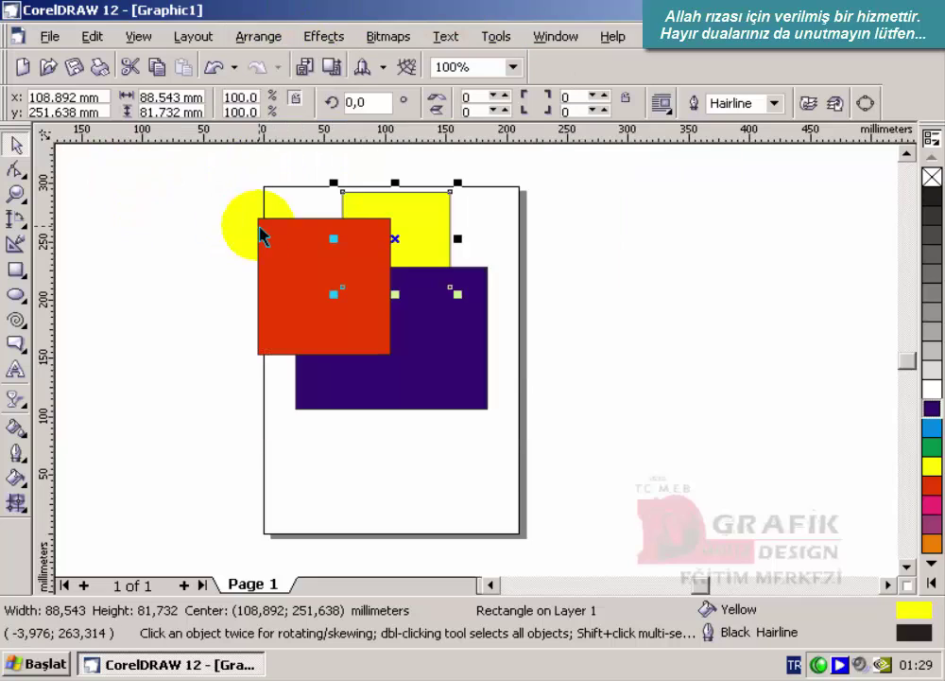
Step: Delete the dark blue rectangle and move the red and yellow rectangles toward the page's middle so they overlap
click(444, 317)
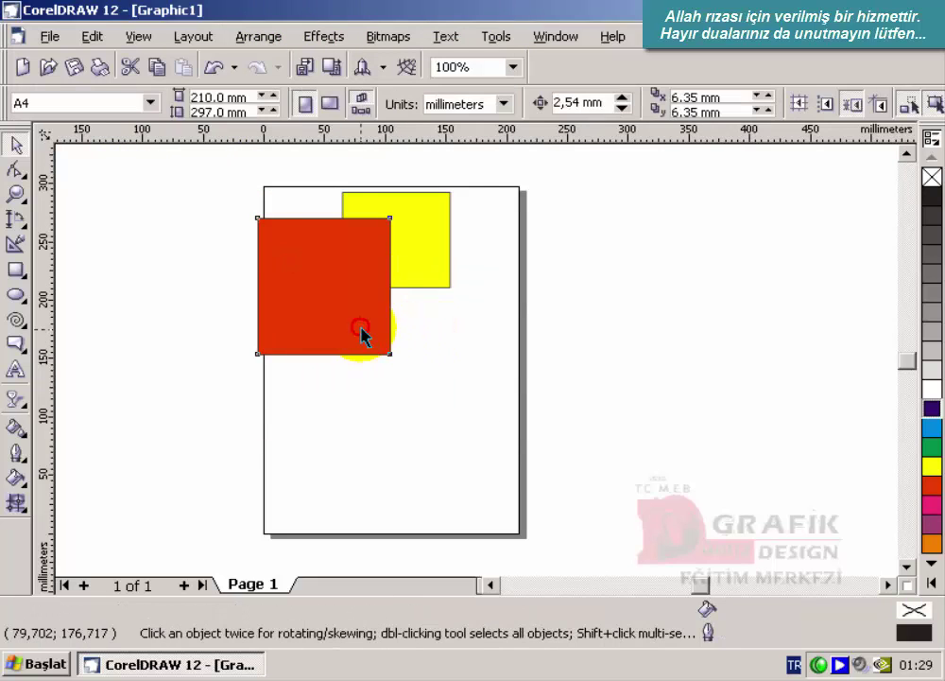
drag(360, 326, 422, 401)
drag(429, 257, 397, 348)
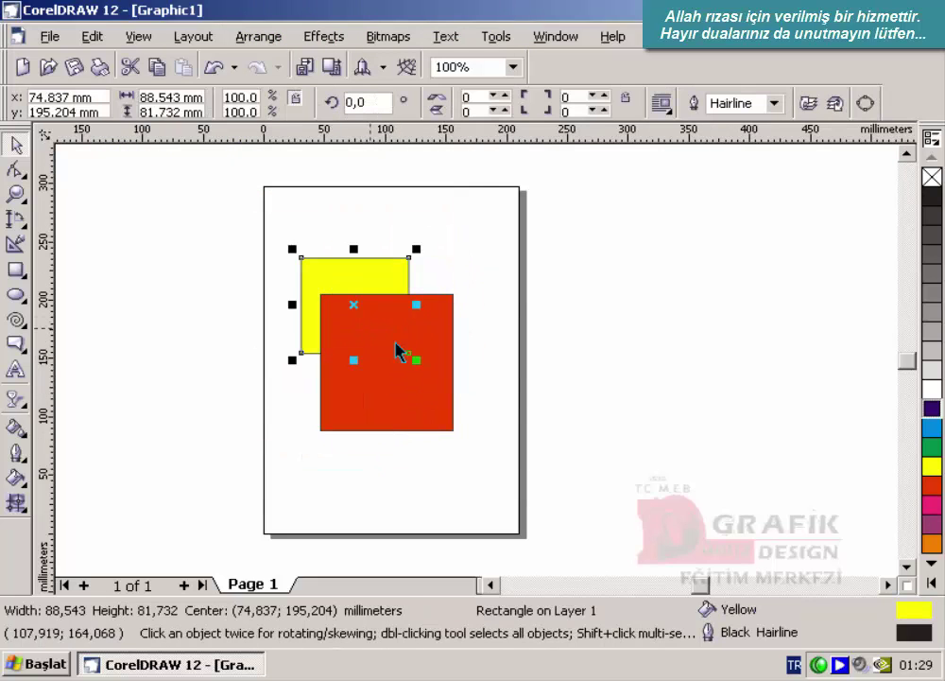
Step: Group the yellow and red rectangles and move the group slightly up the page
drag(255, 213, 484, 488)
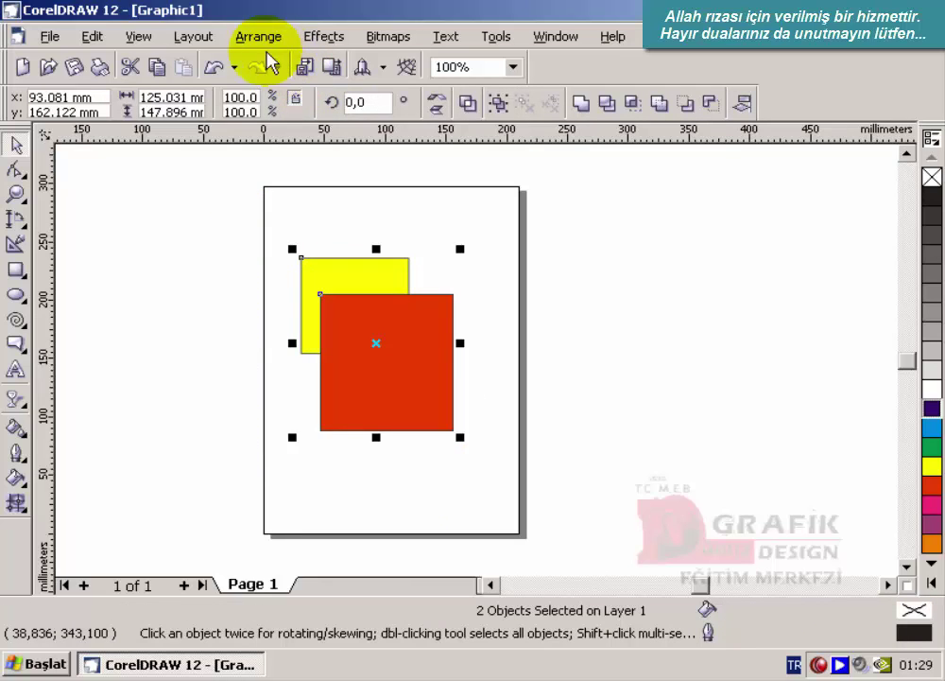
click(260, 36)
click(281, 154)
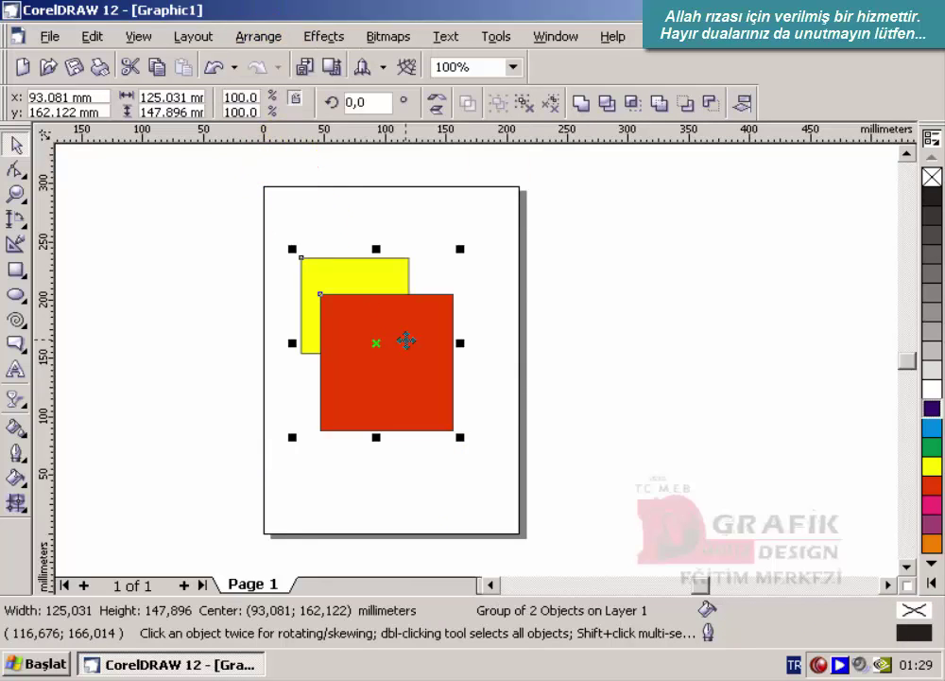
drag(402, 339, 397, 315)
Step: Ungroup the two rectangles, once with Ungroup and, after grouping them again, once with Ungroup All
click(262, 40)
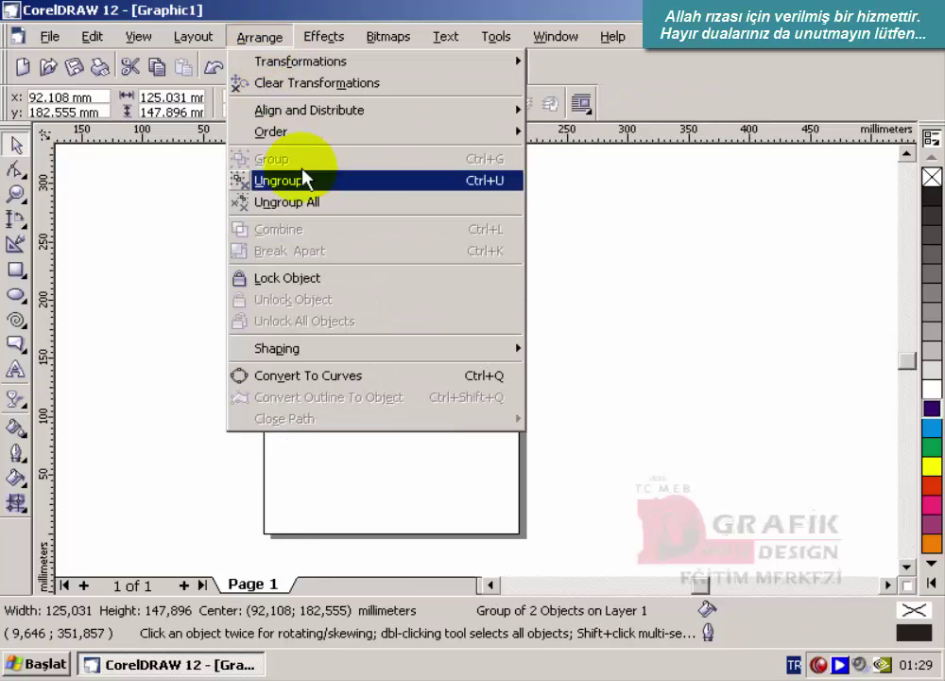
click(312, 183)
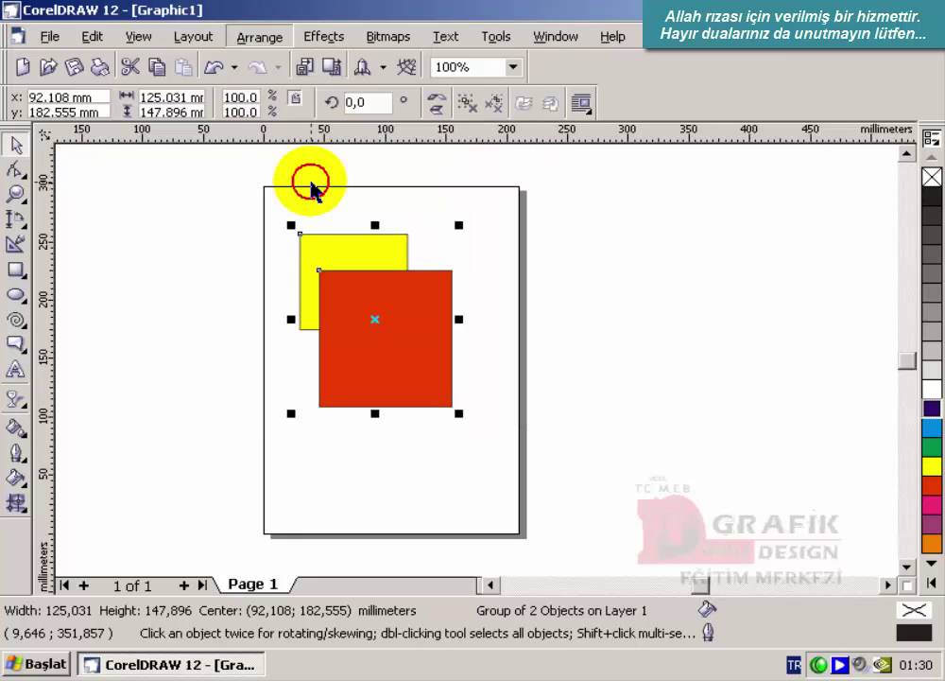
click(258, 37)
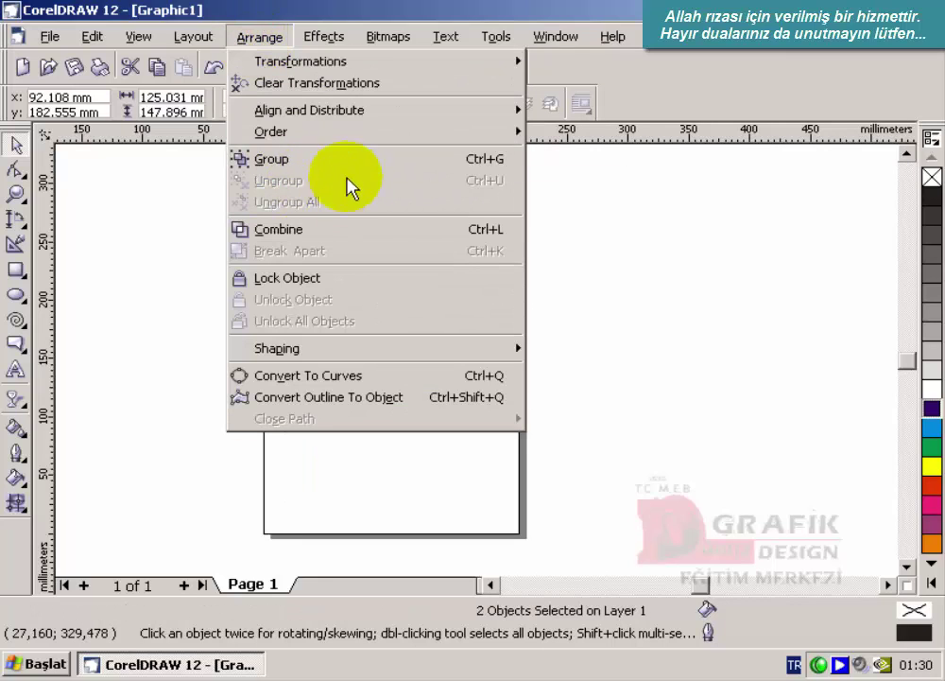
click(314, 161)
click(254, 38)
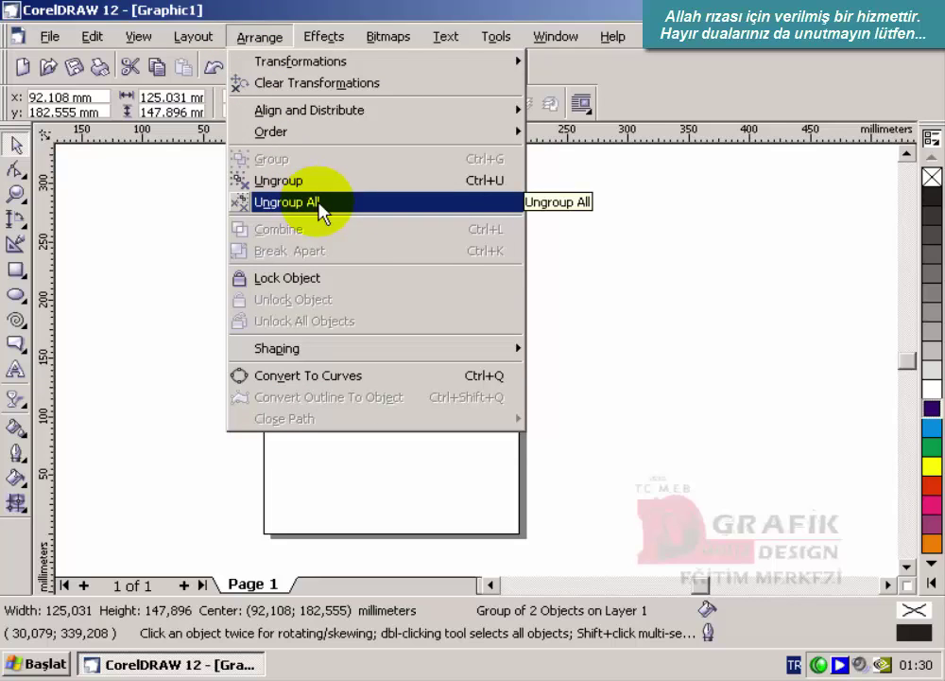
click(320, 206)
Step: Move the red rectangle aside, and delete both the red and the yellow rectangle from the page
click(243, 211)
drag(406, 326, 471, 370)
key(Delete)
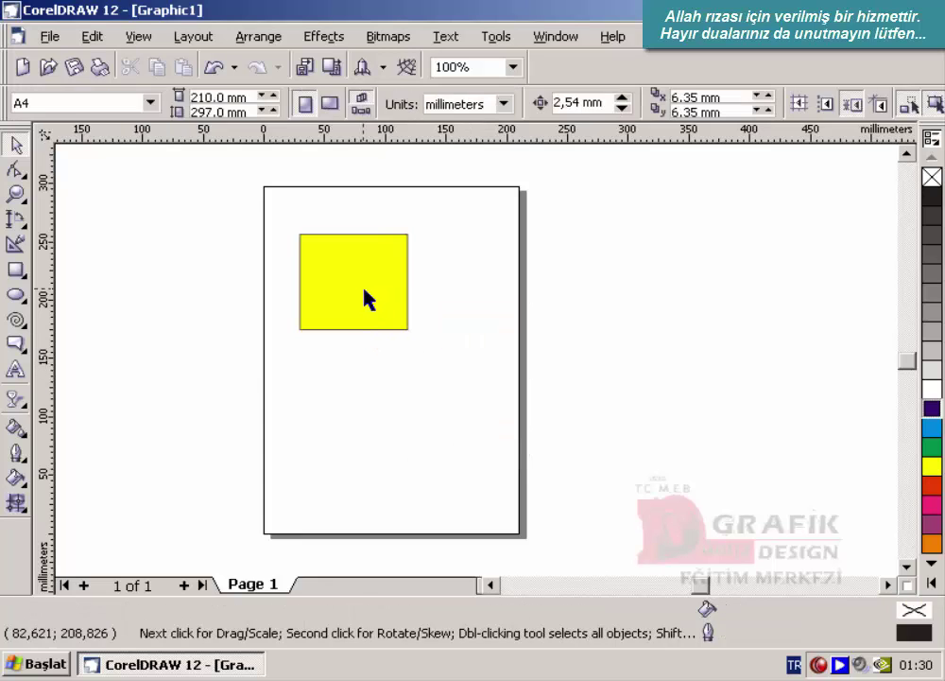
click(369, 297)
key(Delete)
click(259, 36)
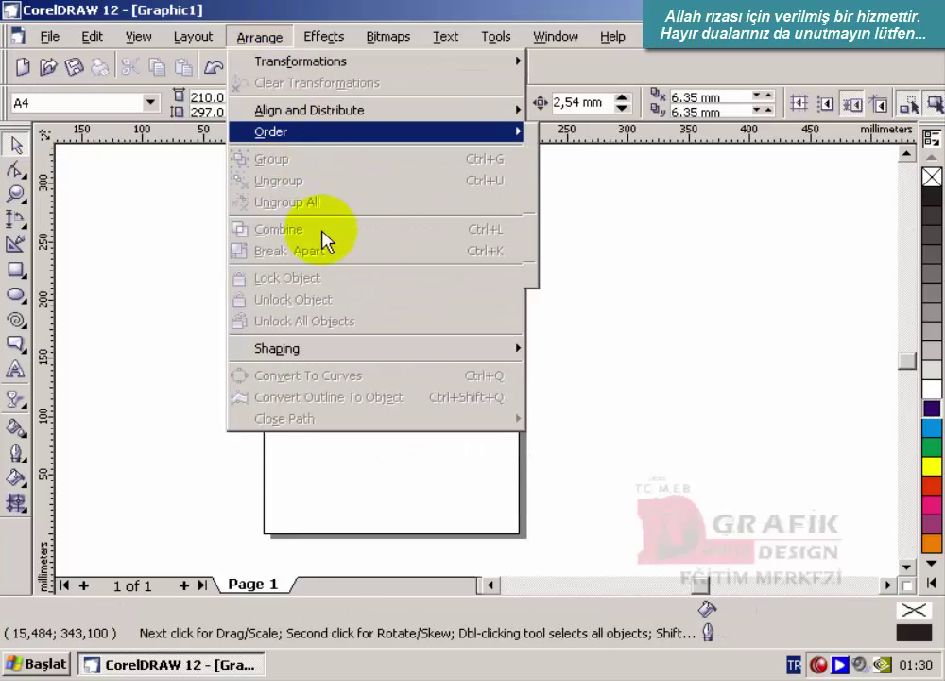
click(173, 227)
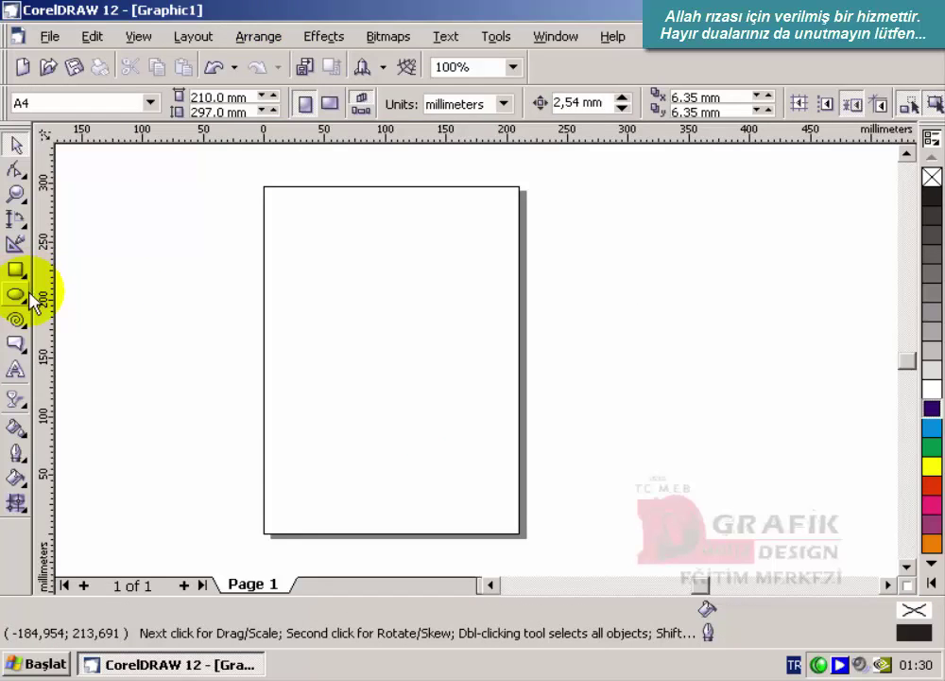
Step: Add the artistic text DÜNYA on the upper part of the page, enlarge it to about 95 points and make it bold
click(15, 370)
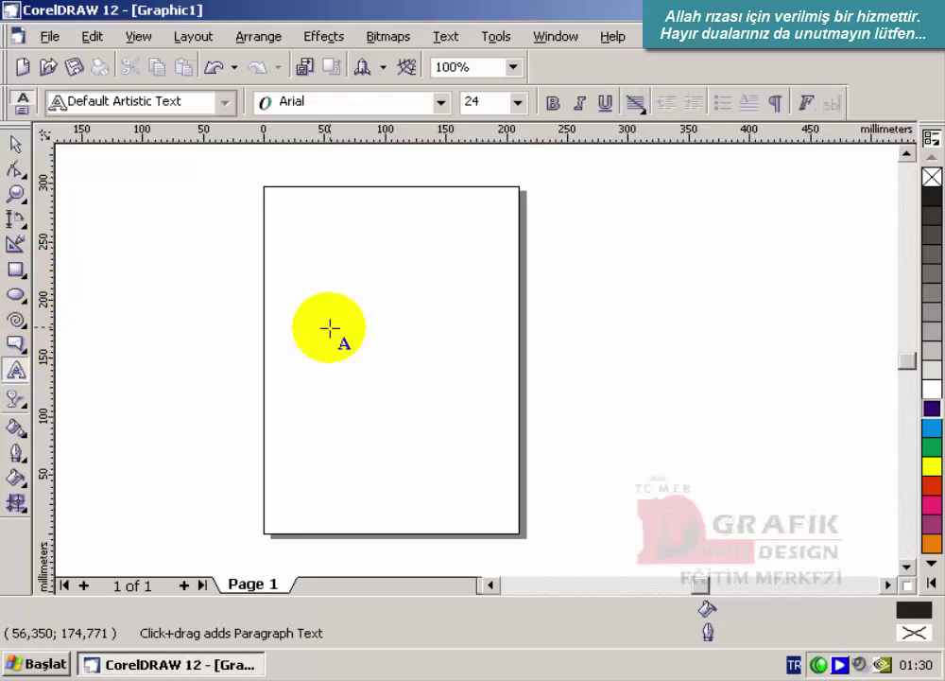
click(331, 274)
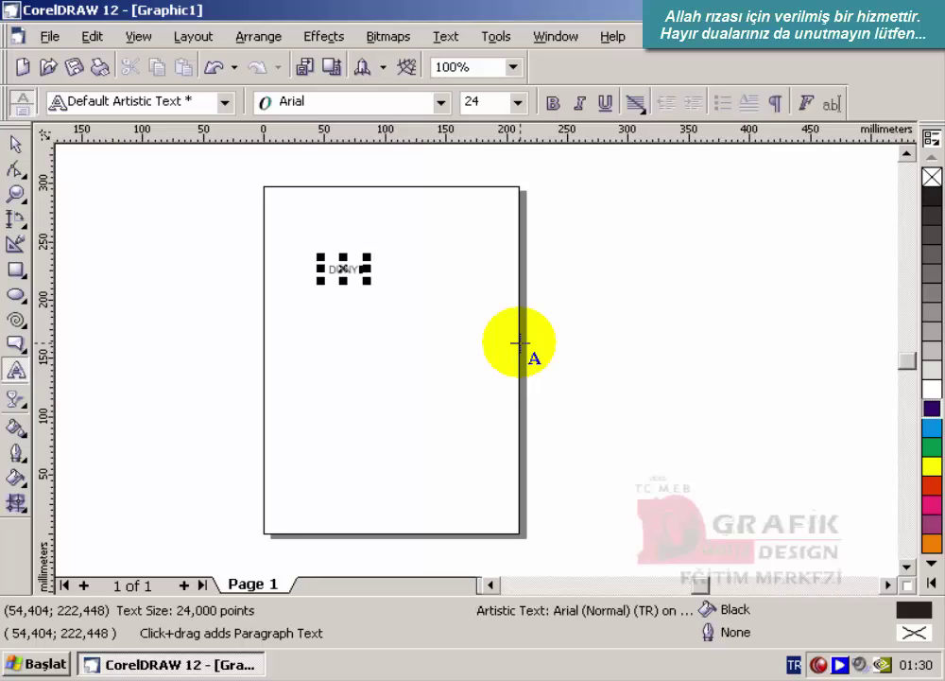
click(15, 144)
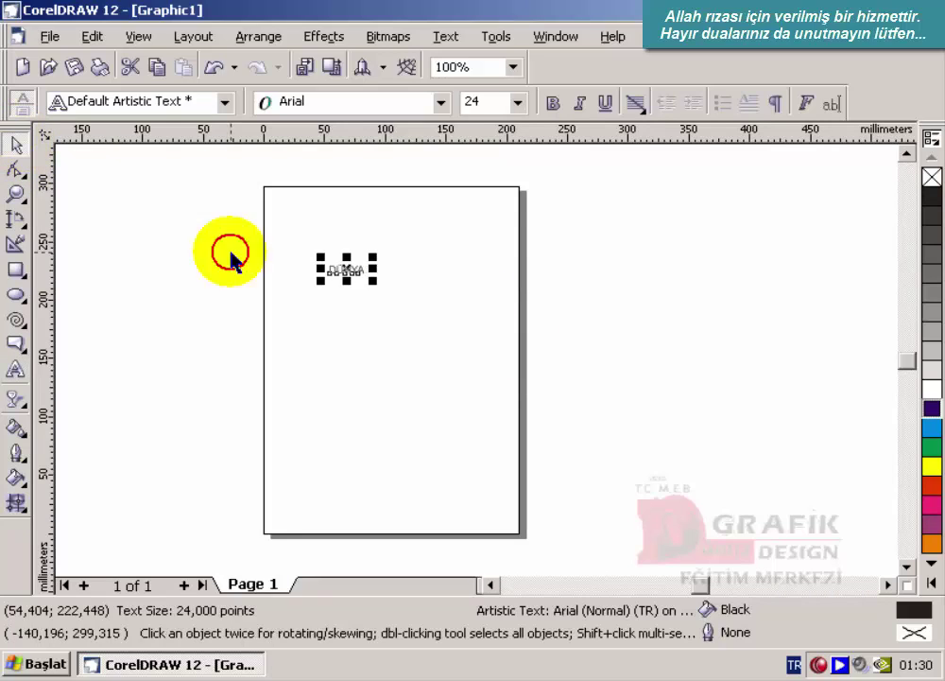
drag(379, 282, 449, 266)
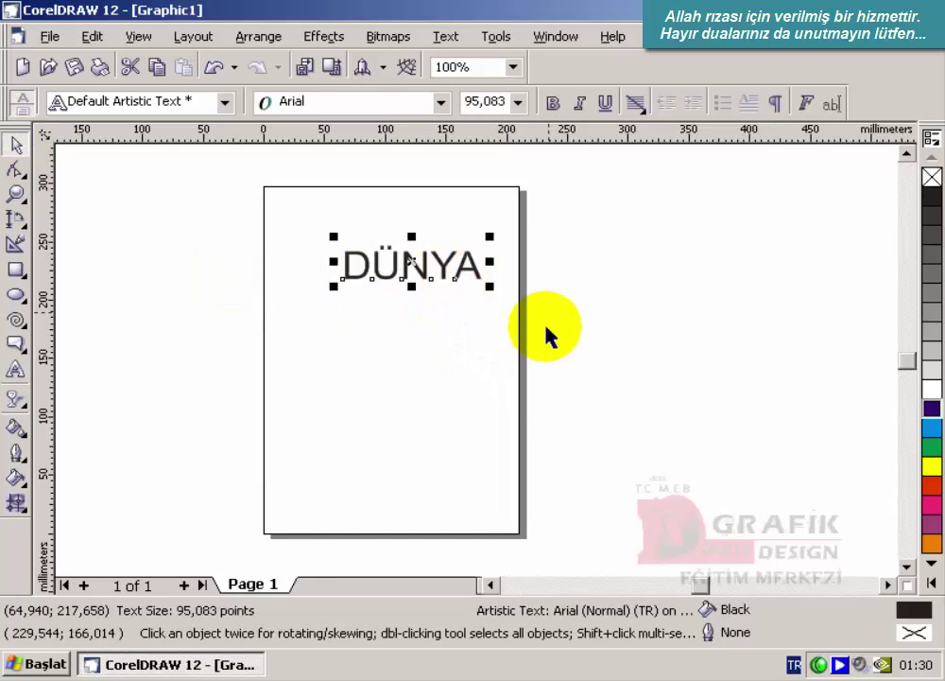
click(553, 102)
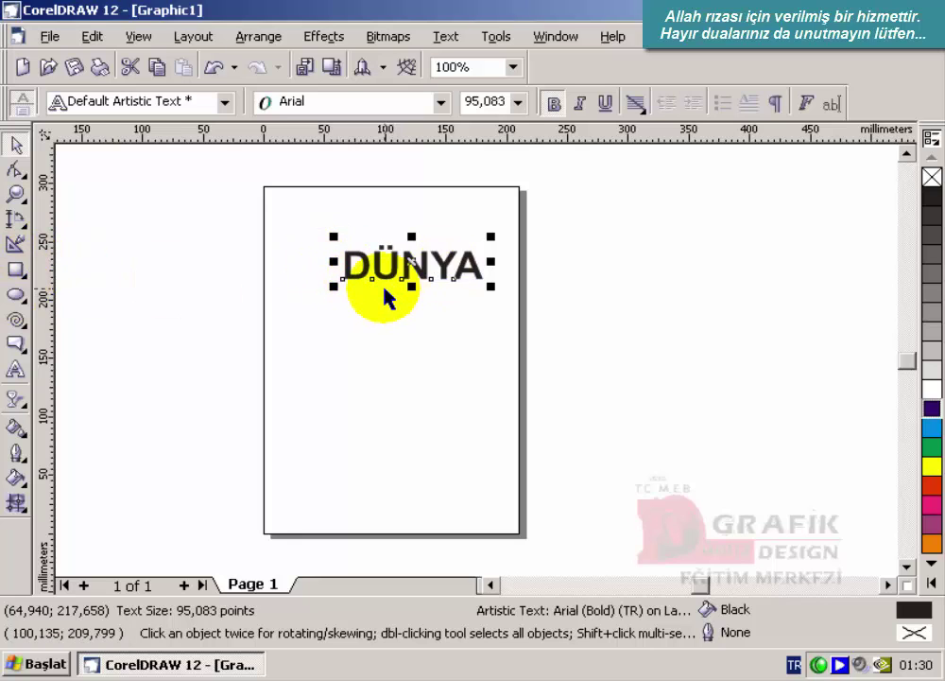
Step: Draw an ellipse about 139 by 68 mm overlapping the lower part of the DÜNYA text and fill it light blue
drag(522, 355, 326, 261)
click(15, 294)
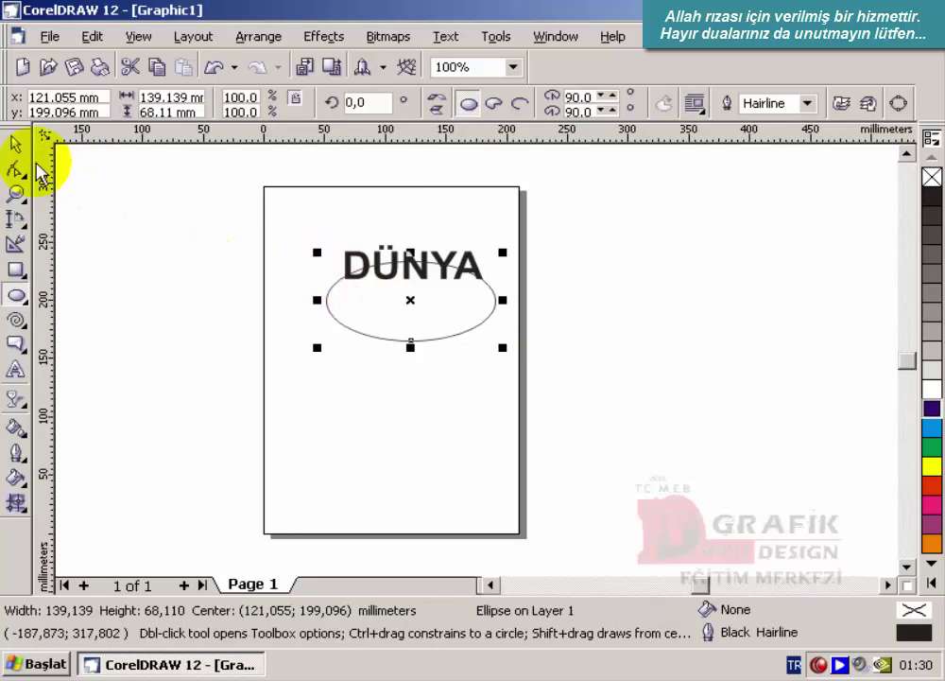
click(15, 144)
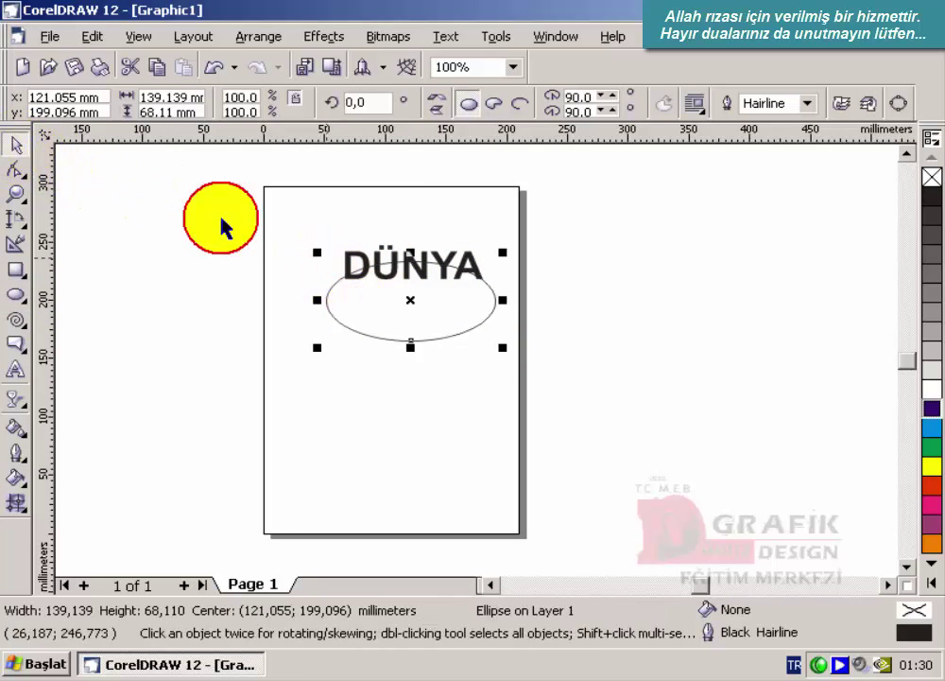
click(932, 429)
click(375, 379)
Step: Combine the DÜNYA text and the blue ellipse into a single curve
drag(298, 219, 571, 432)
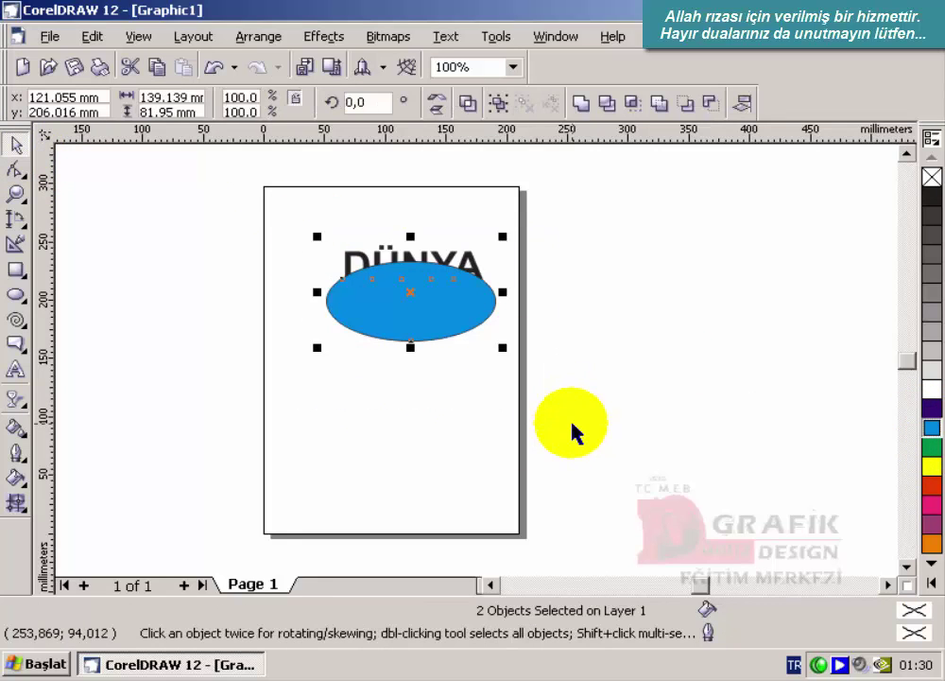
click(248, 37)
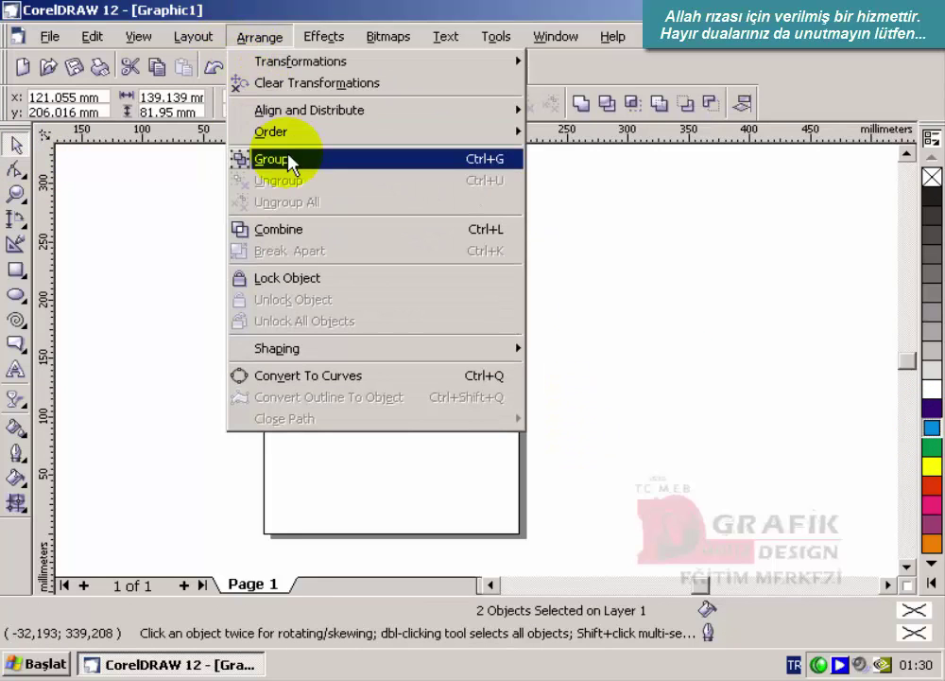
click(294, 232)
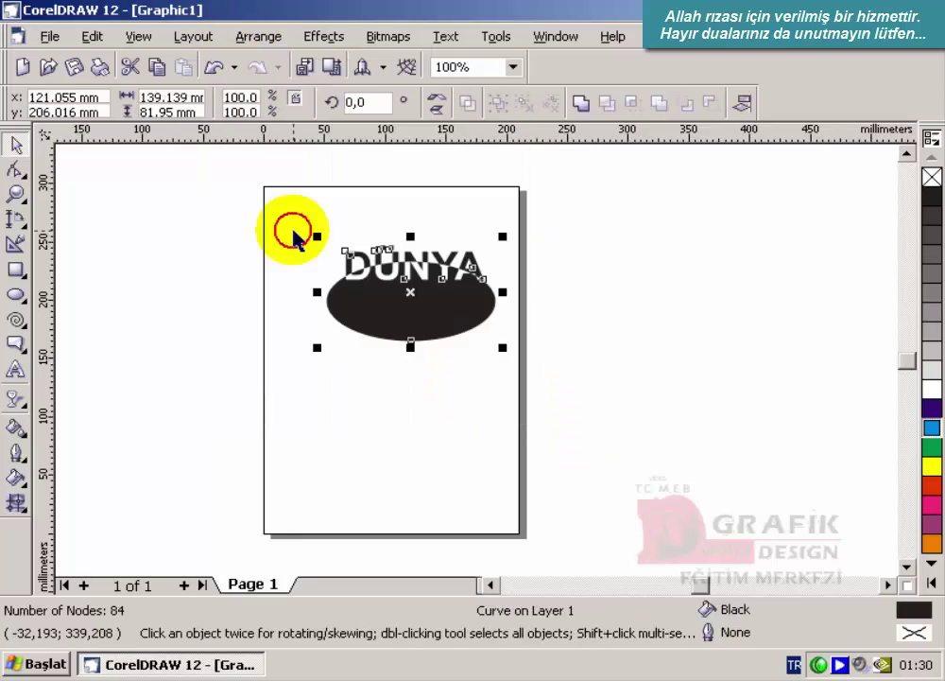
click(231, 268)
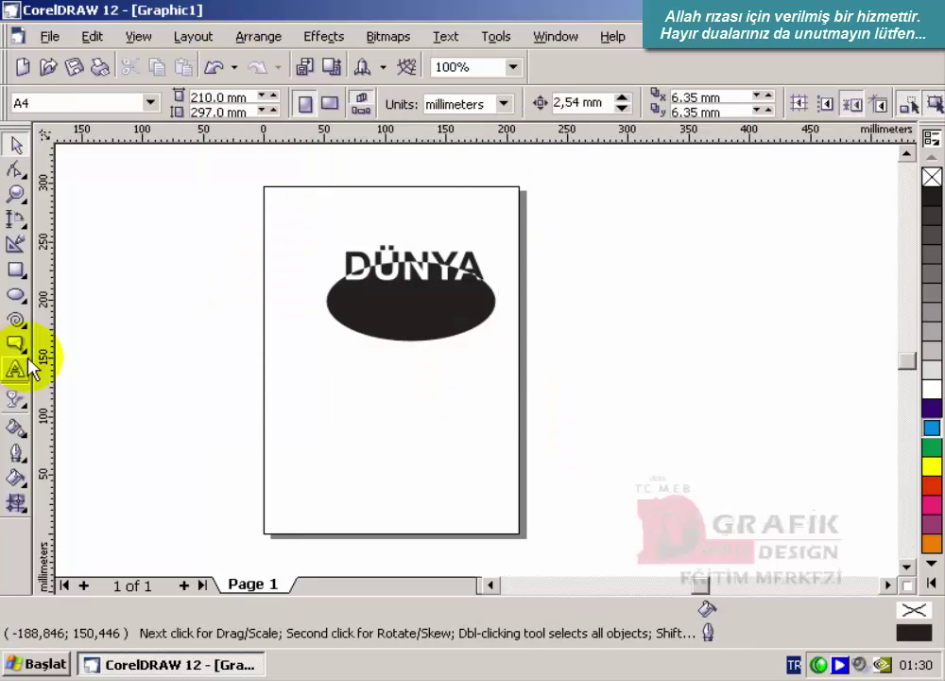
Step: Fill the combined DÜNYA and ellipse curve with red
click(932, 484)
click(427, 312)
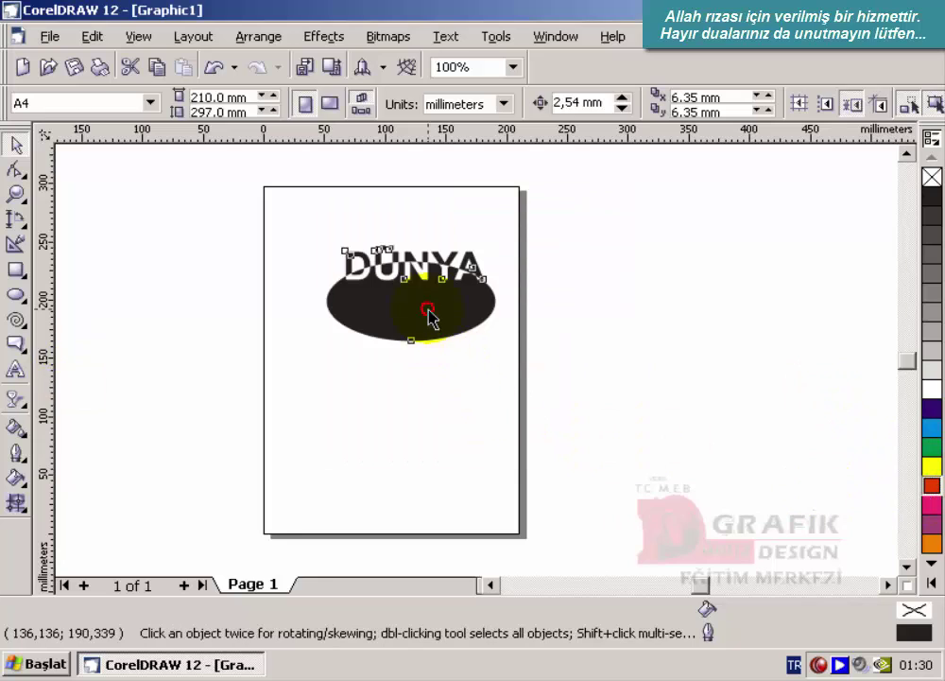
click(932, 485)
click(446, 406)
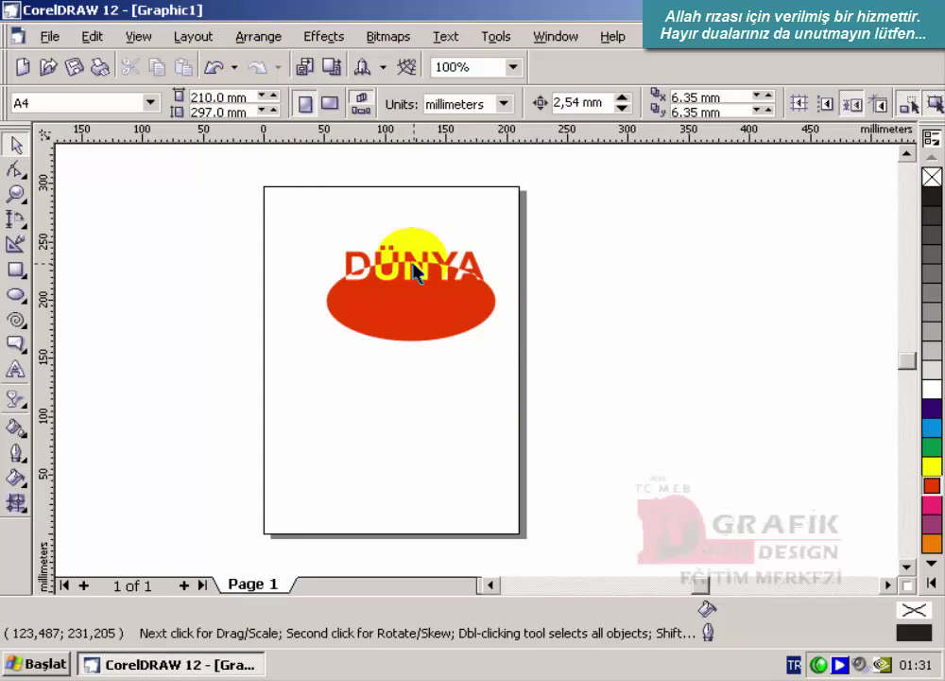
Step: Break the combined red curve apart into its separate letter and ellipse shapes
click(260, 41)
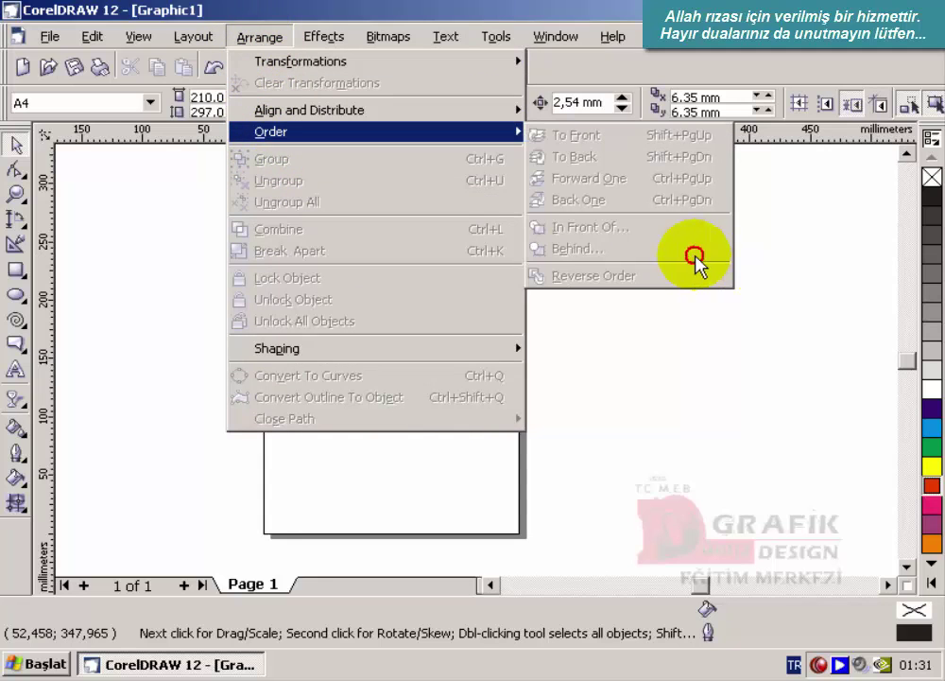
mouse_move(446, 345)
click(416, 331)
click(425, 336)
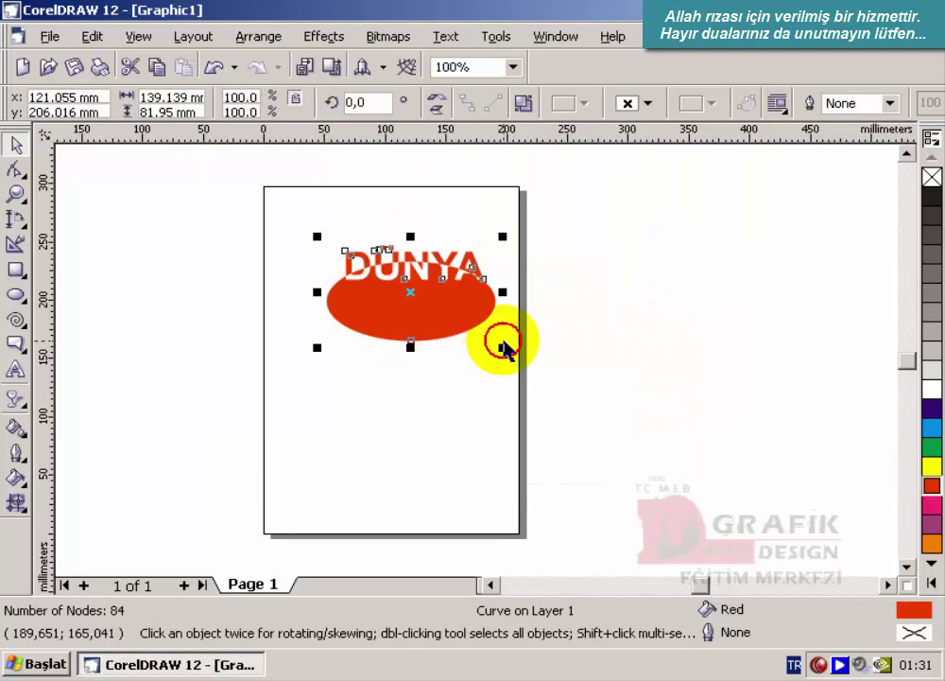
click(257, 38)
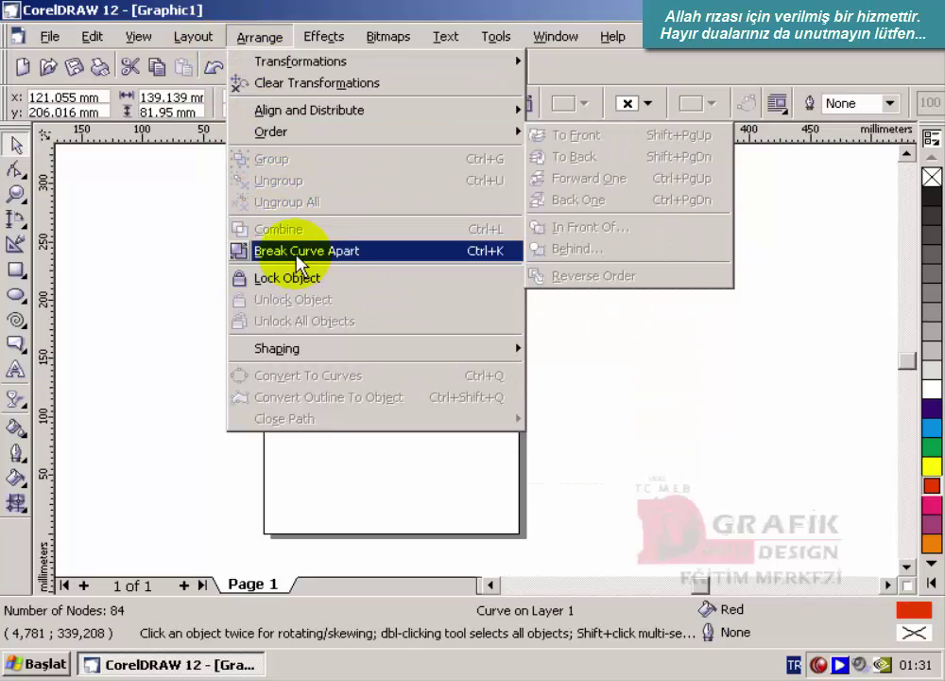
click(301, 251)
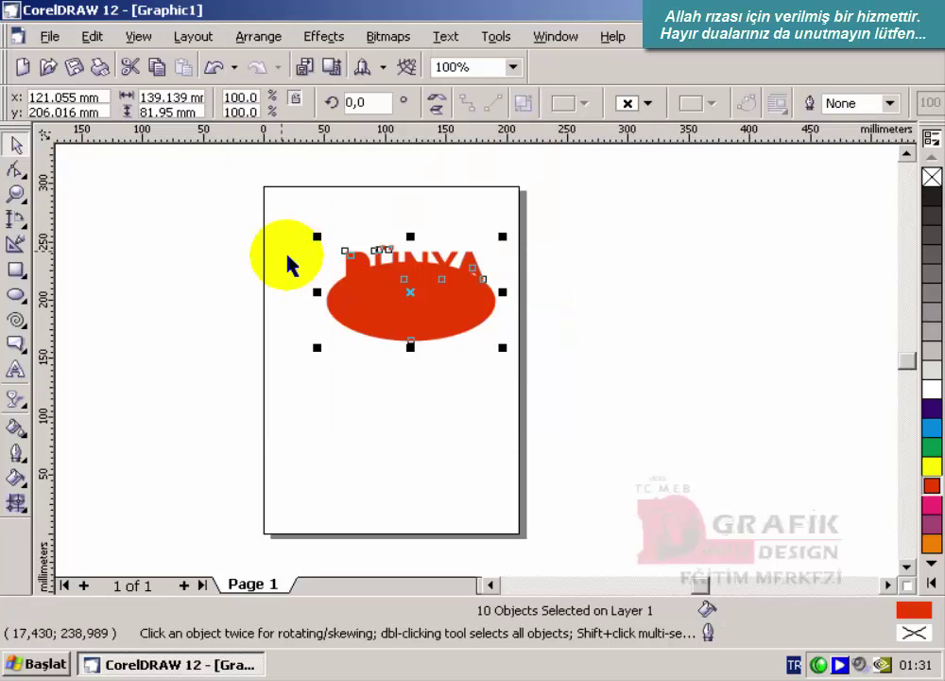
click(289, 265)
Step: Move the red ellipse down, clear of the letters, and delete all the shapes from the page
drag(460, 331, 435, 424)
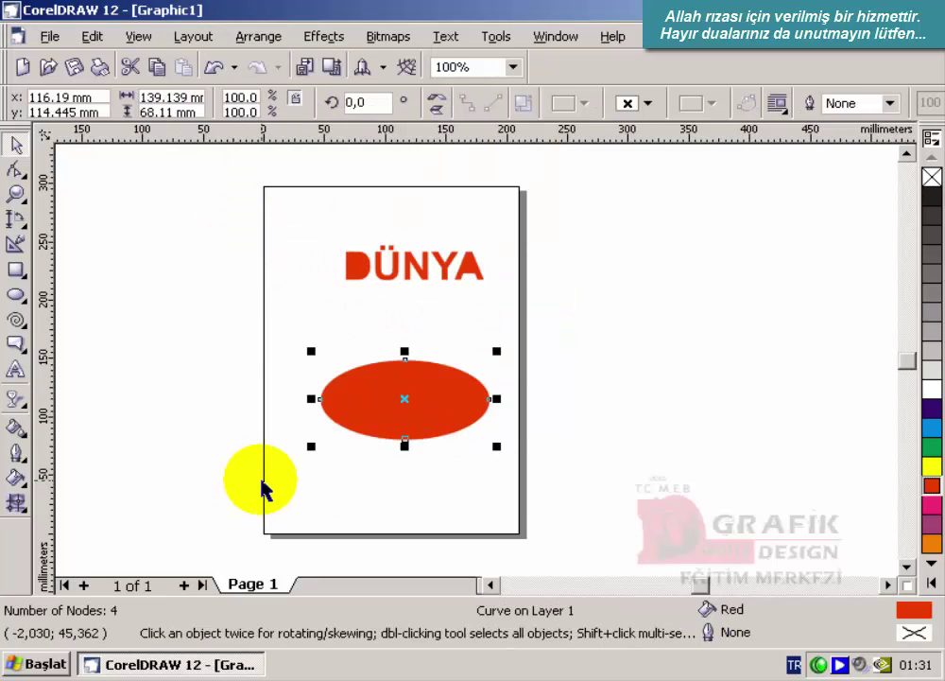
drag(267, 192, 515, 458)
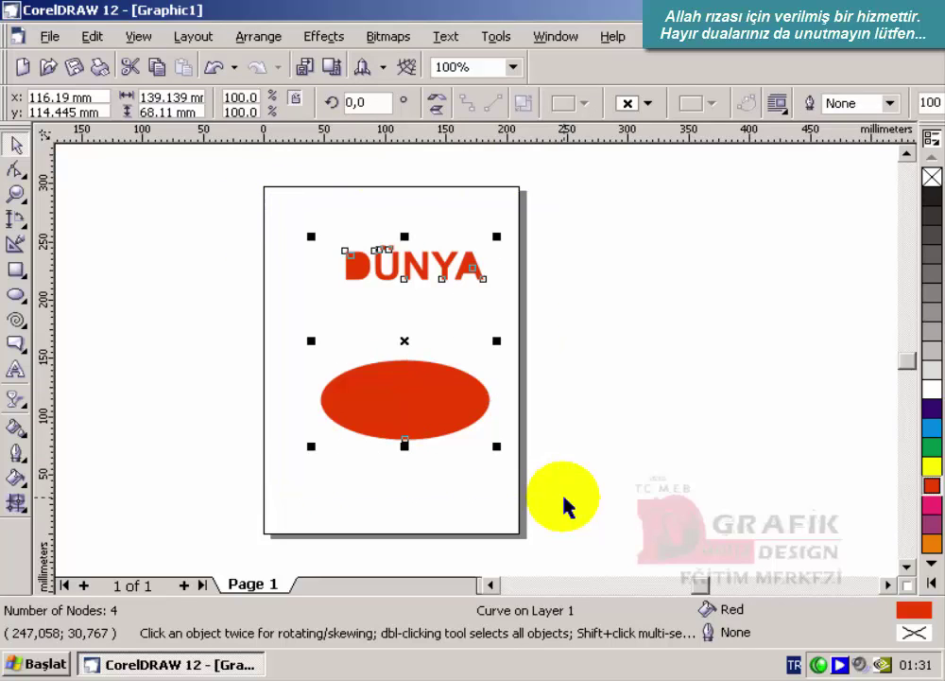
key(Delete)
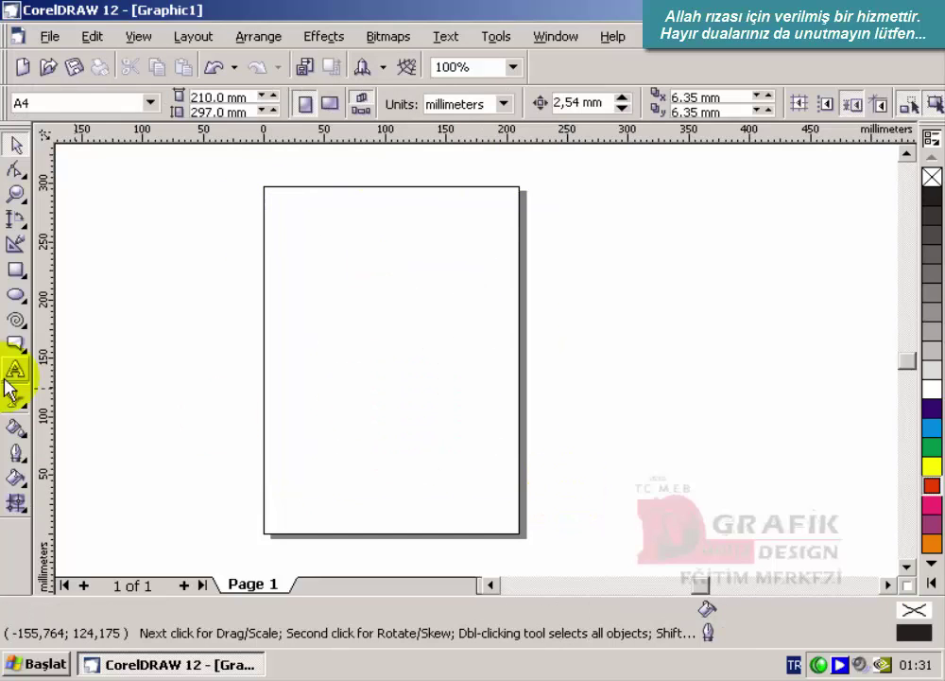
Step: Add the letter A as artistic text and enlarge it from its centre to about 587 points
click(15, 370)
click(332, 313)
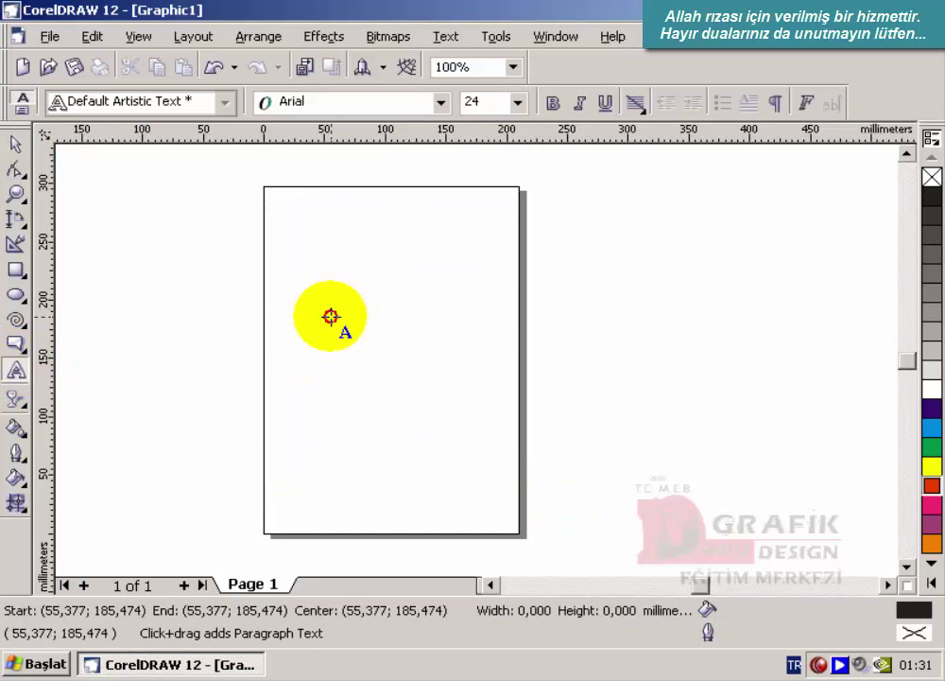
text(A)
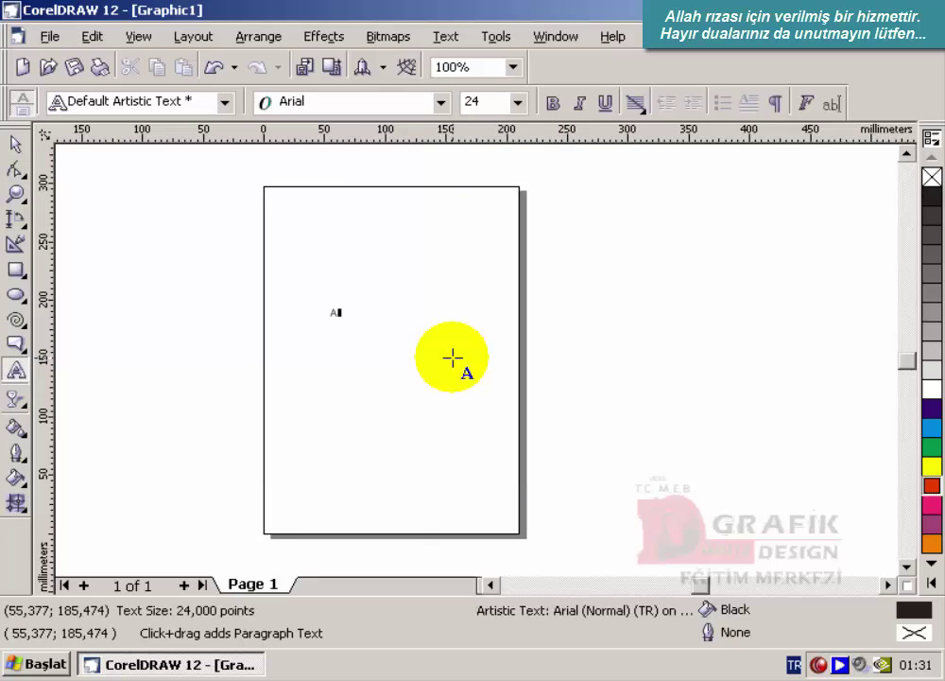
click(15, 144)
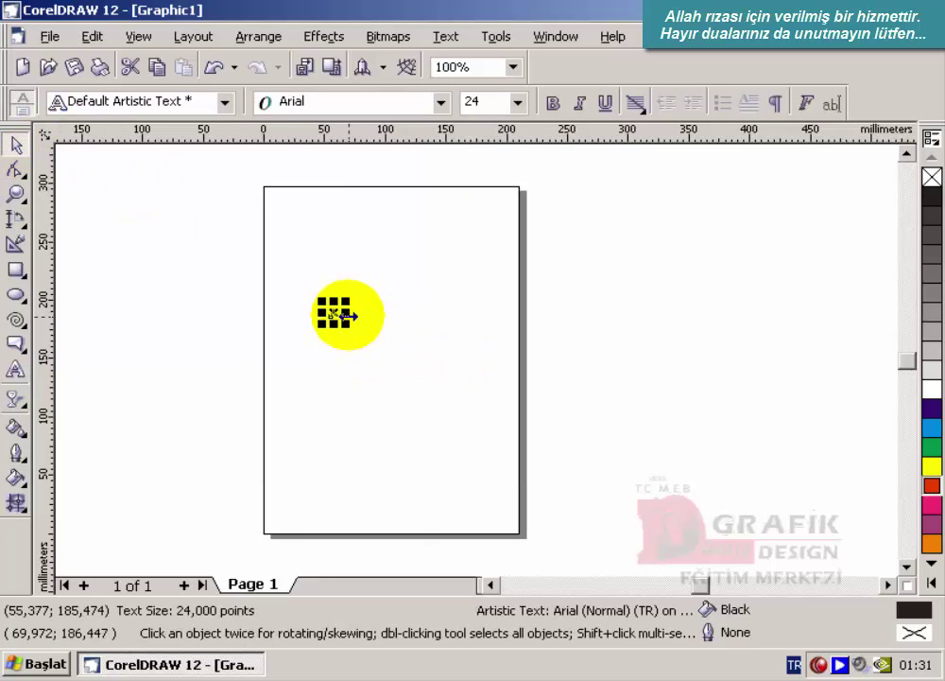
drag(346, 322, 438, 407)
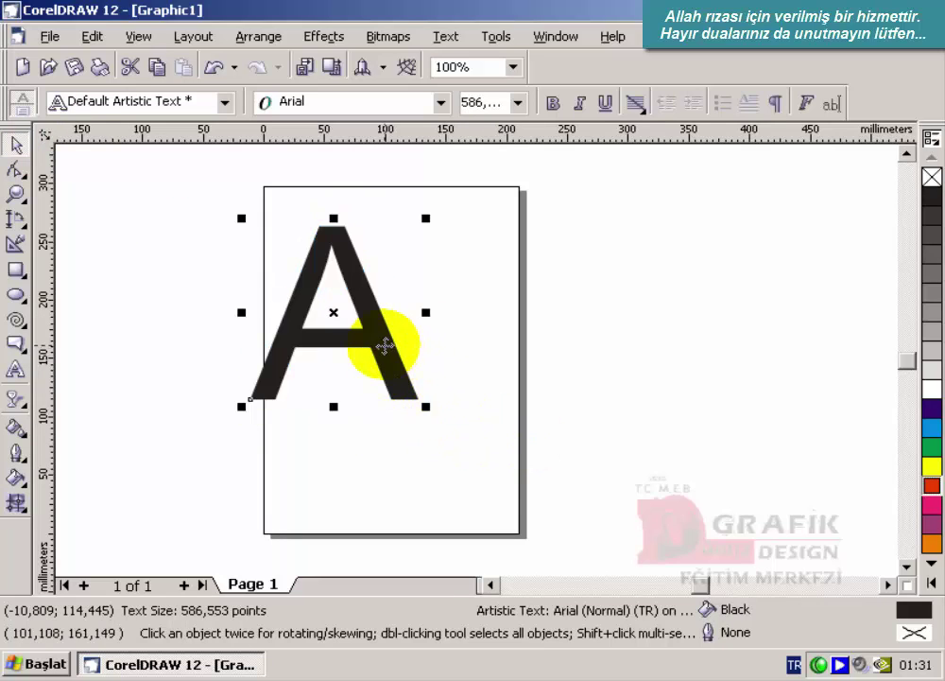
Step: Move the large letter A fully inside the page and lock it
drag(385, 346, 430, 342)
click(254, 40)
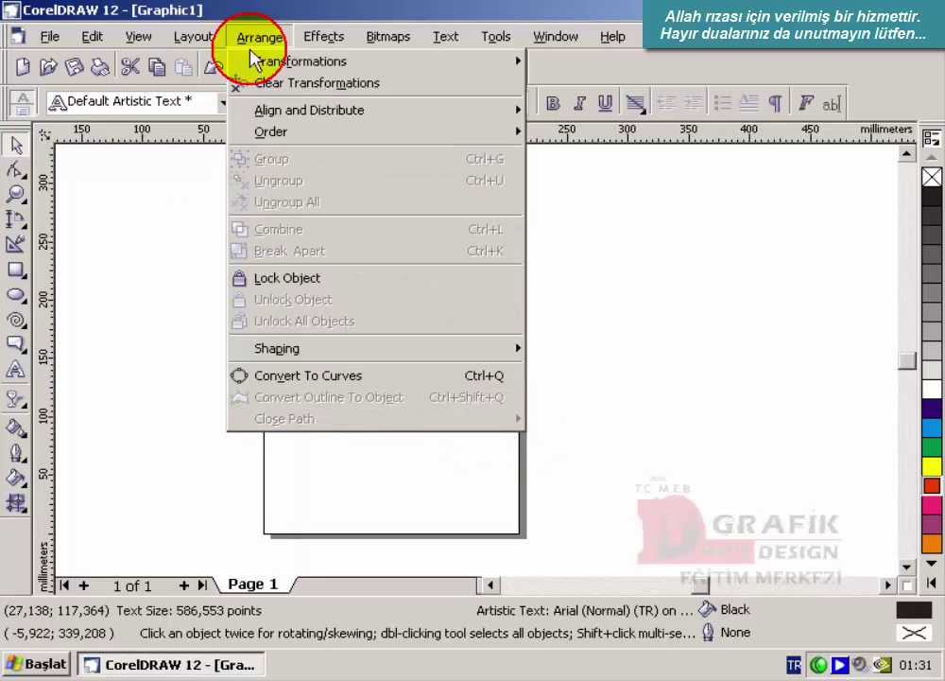
click(261, 278)
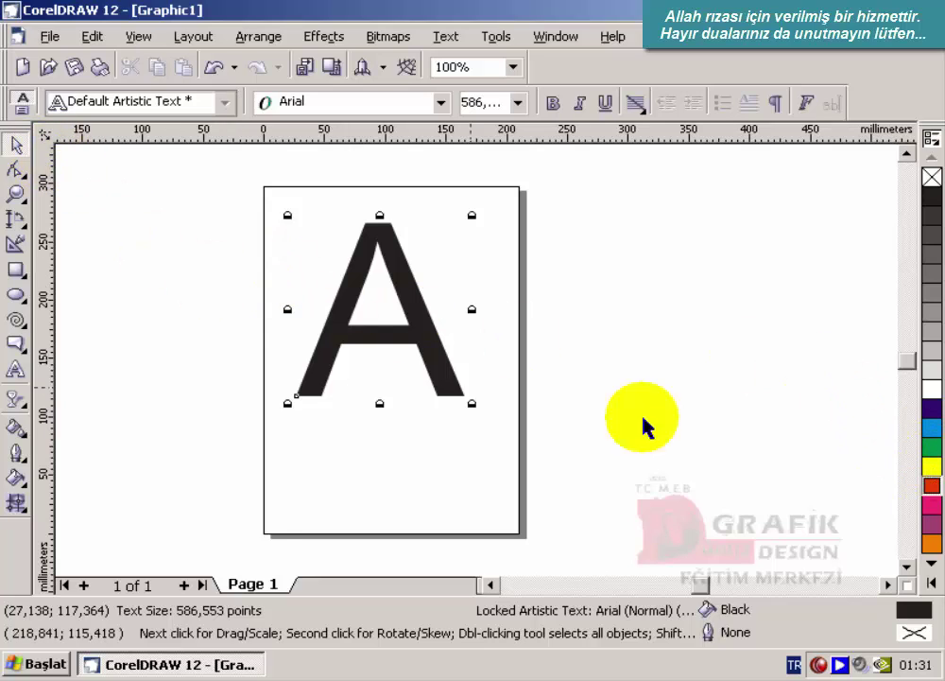
Step: Trace the outer contour of the locked letter A with the Bezier tool as a closed eight-node outline
click(17, 223)
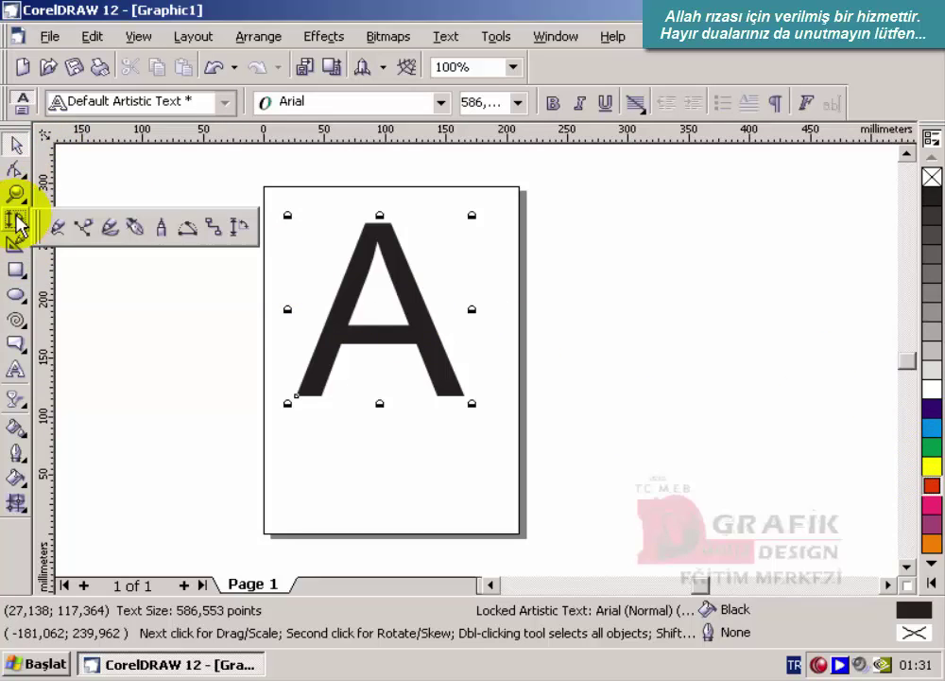
click(85, 225)
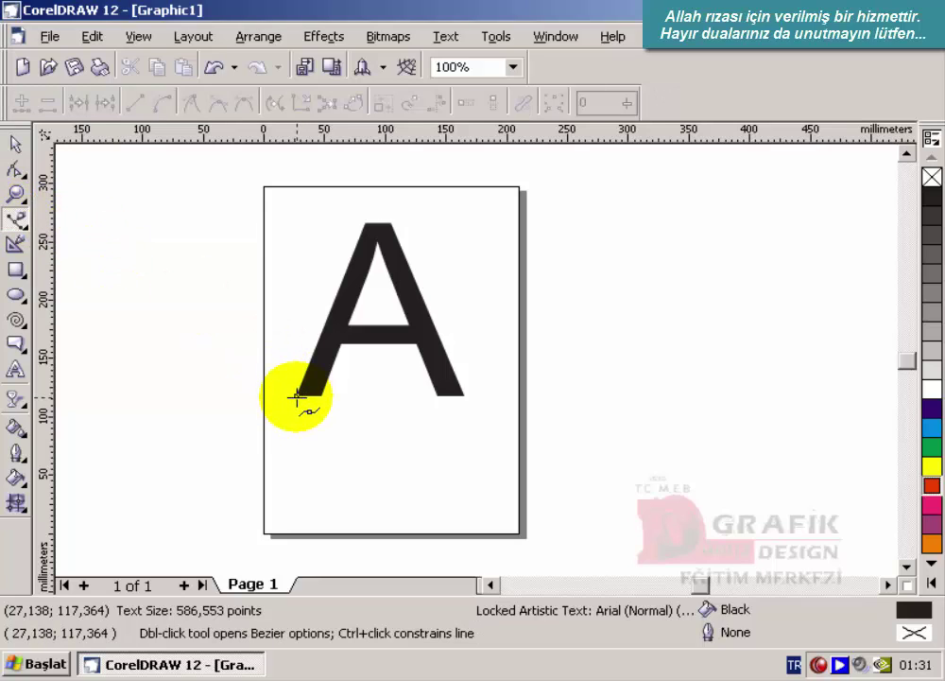
click(295, 393)
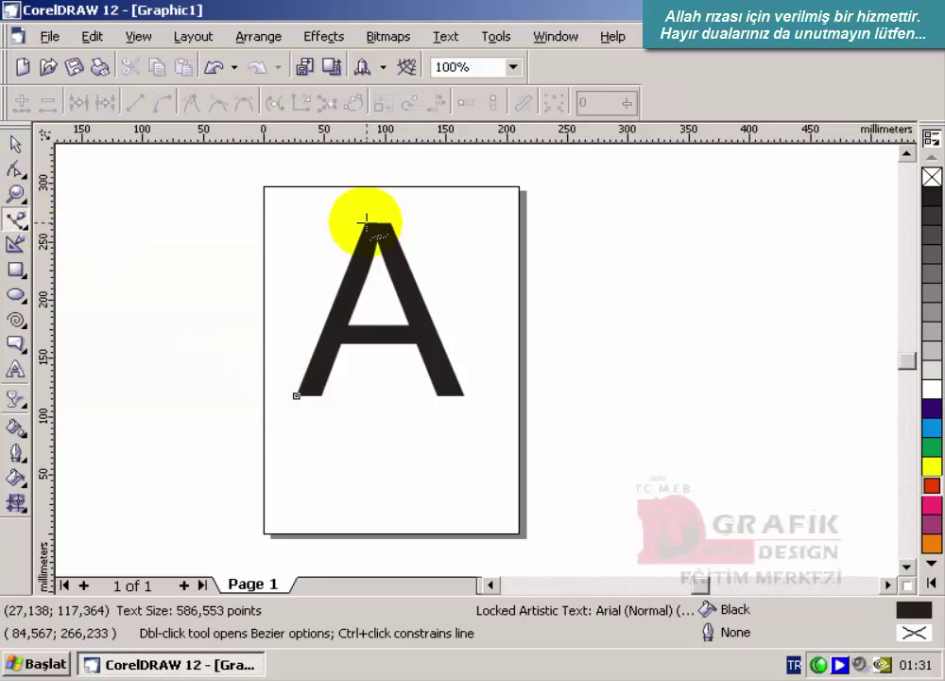
click(365, 223)
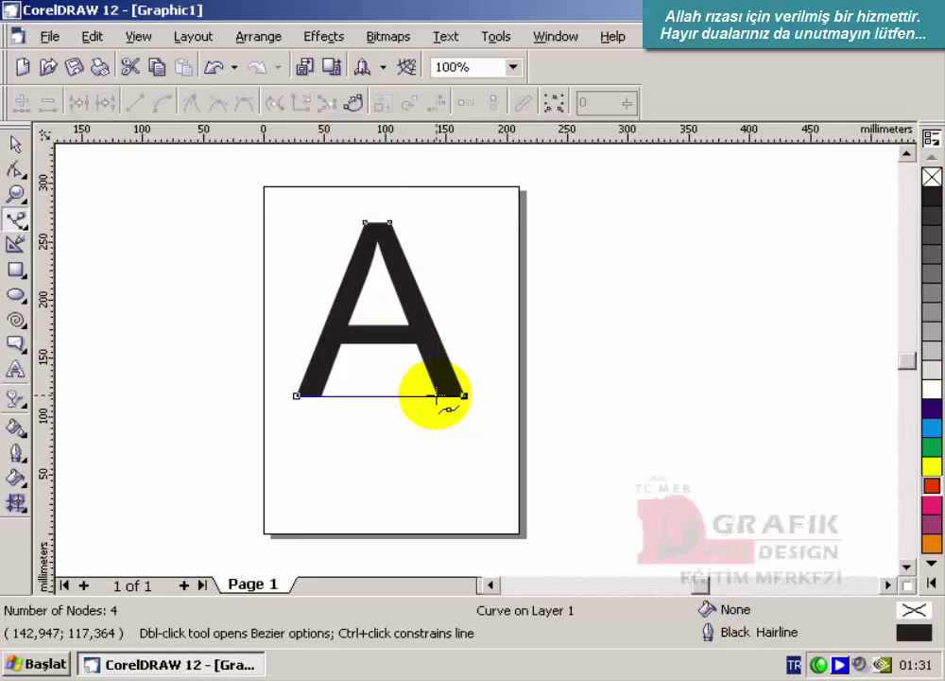
click(436, 396)
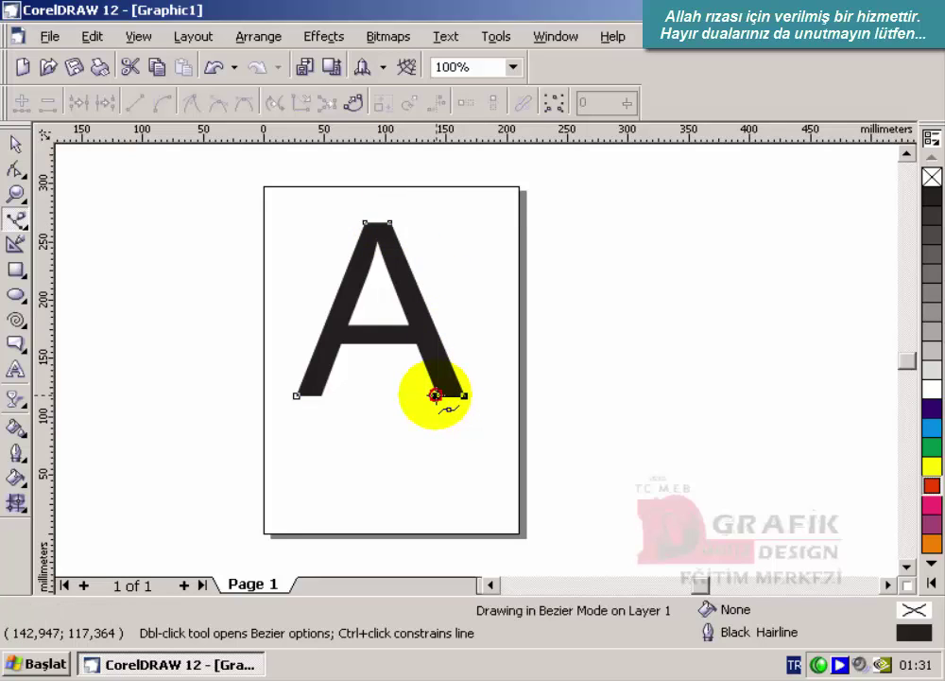
click(416, 345)
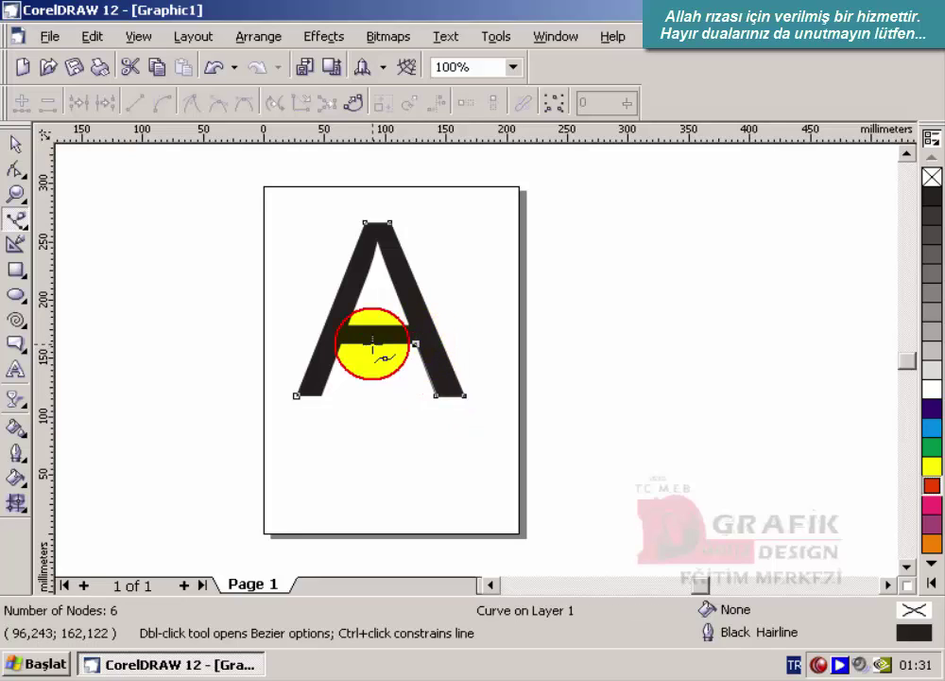
click(341, 344)
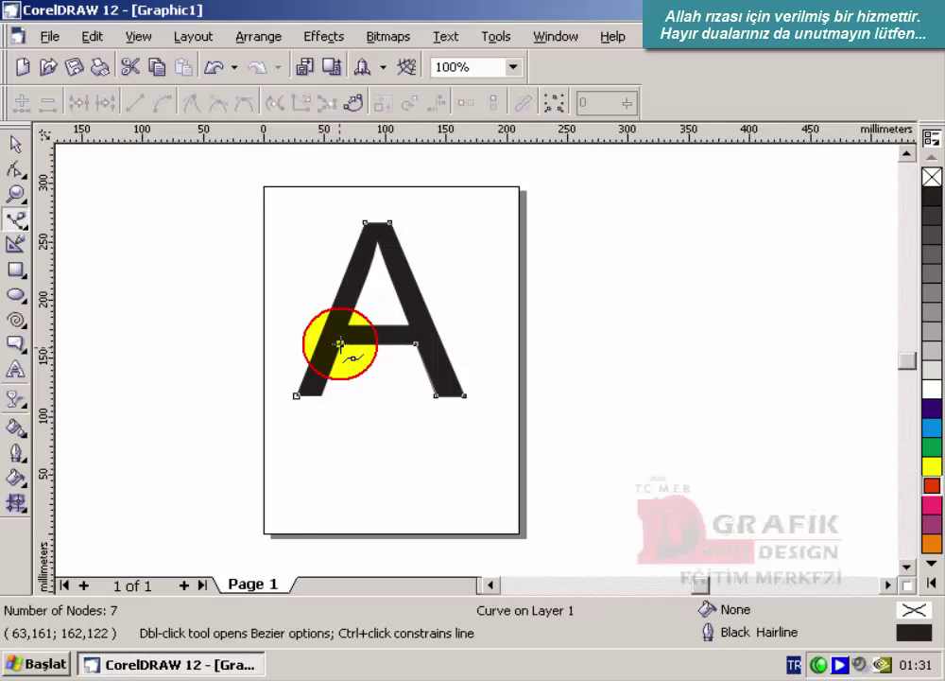
click(322, 396)
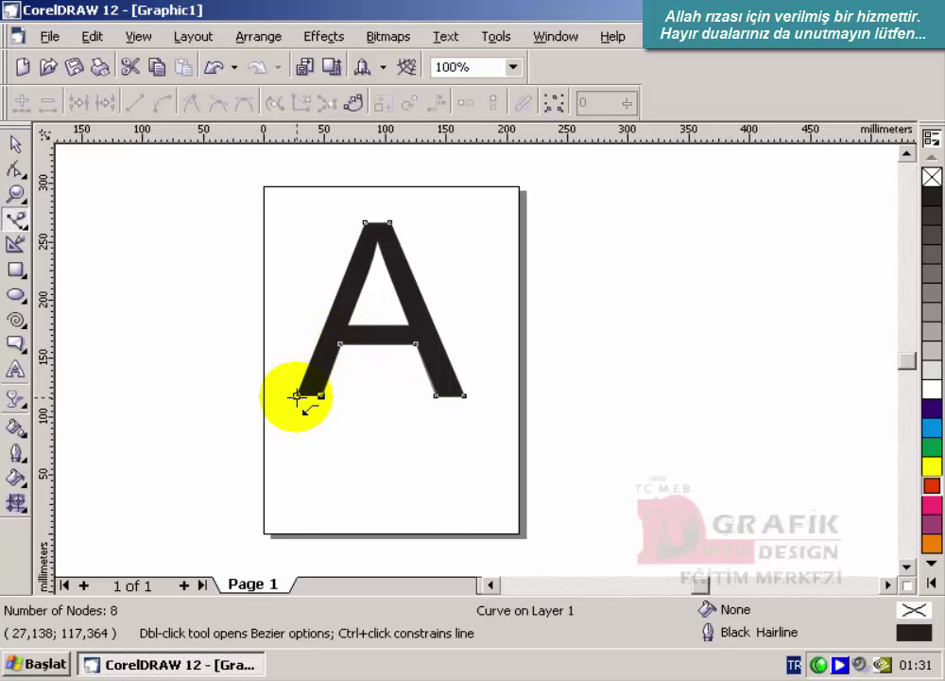
click(295, 396)
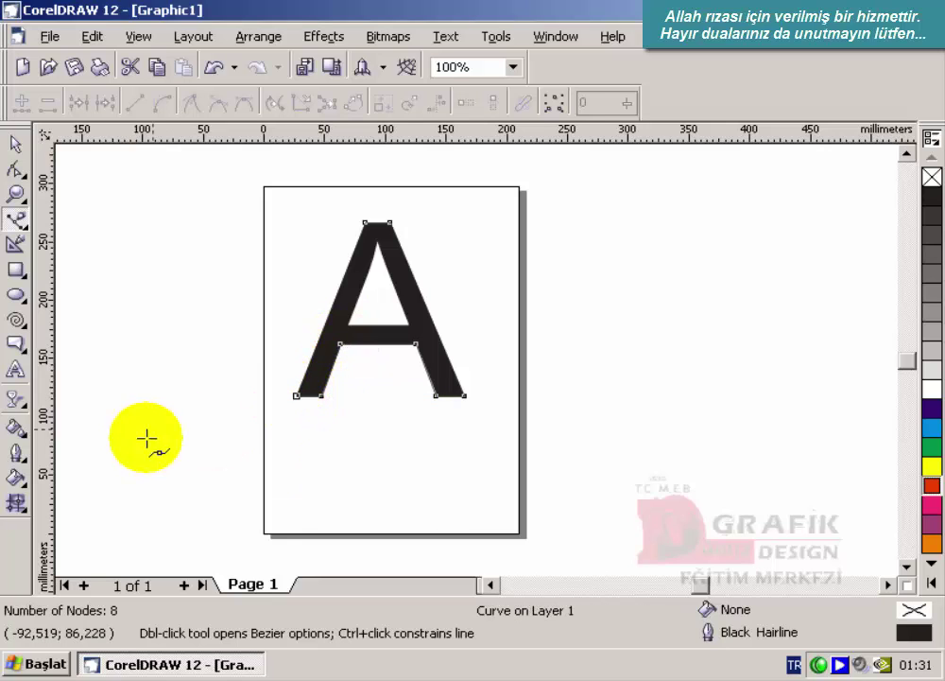
Step: Try a yellow fill on the traced outer contour of the letter A and undo it
click(14, 146)
click(931, 465)
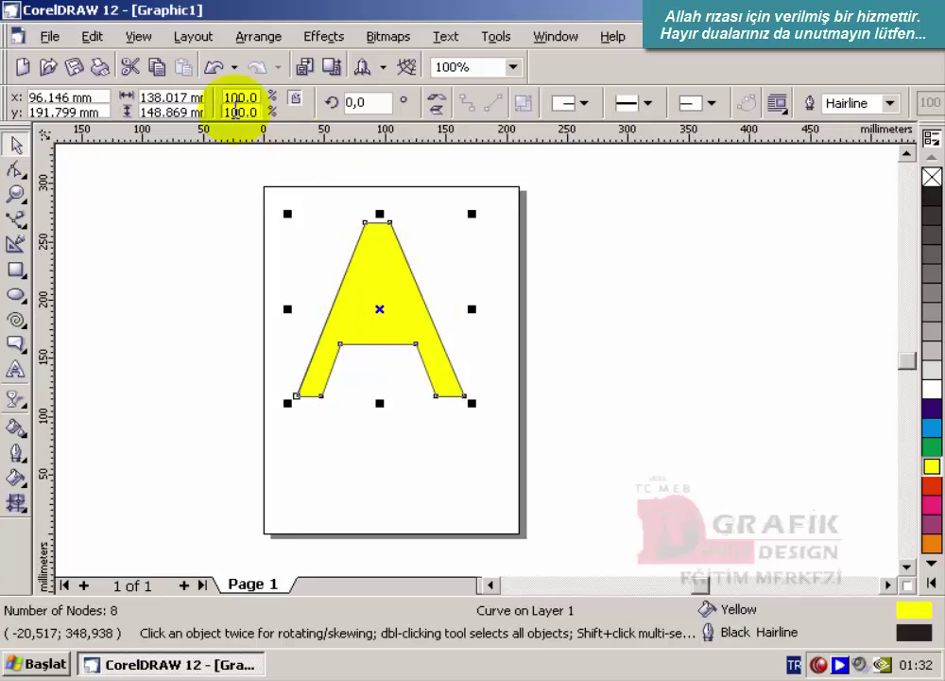
click(214, 66)
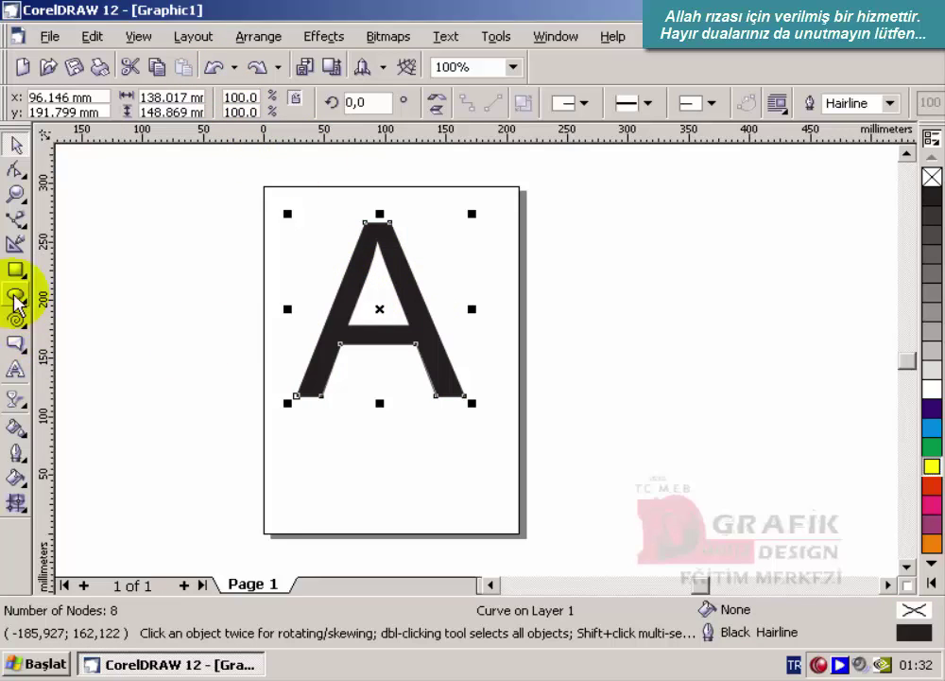
Step: Trace the inner triangle of the locked letter A with the Bezier tool as a closed three-node shape and fill it red
click(16, 218)
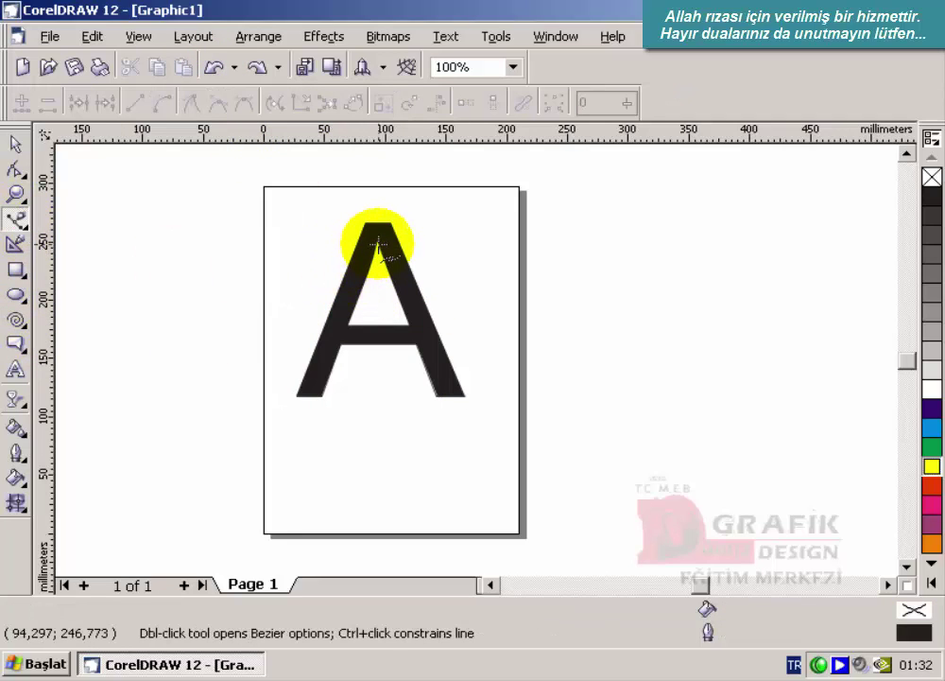
click(348, 323)
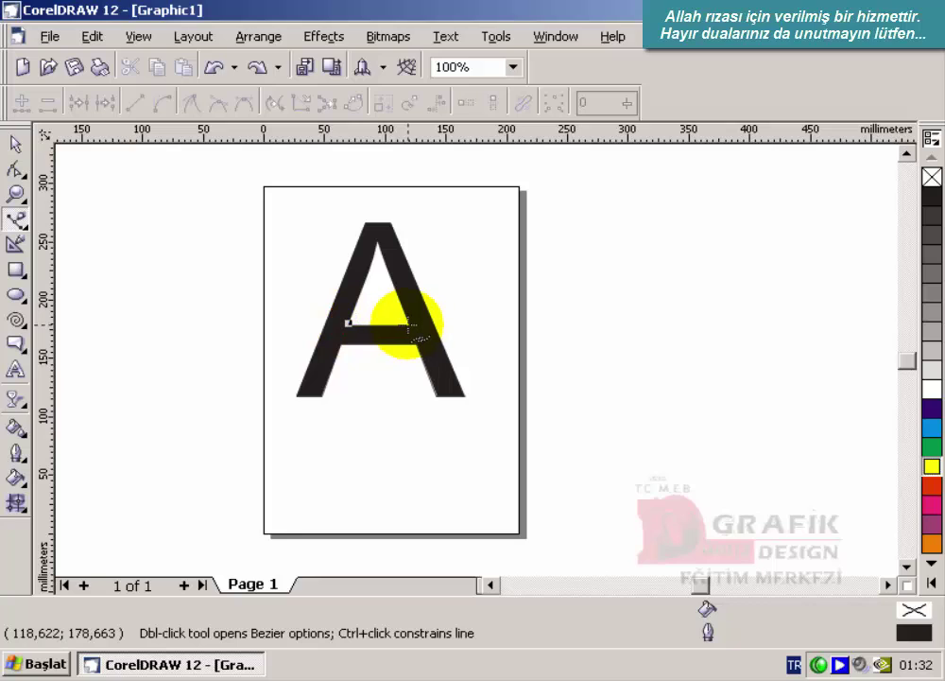
click(407, 324)
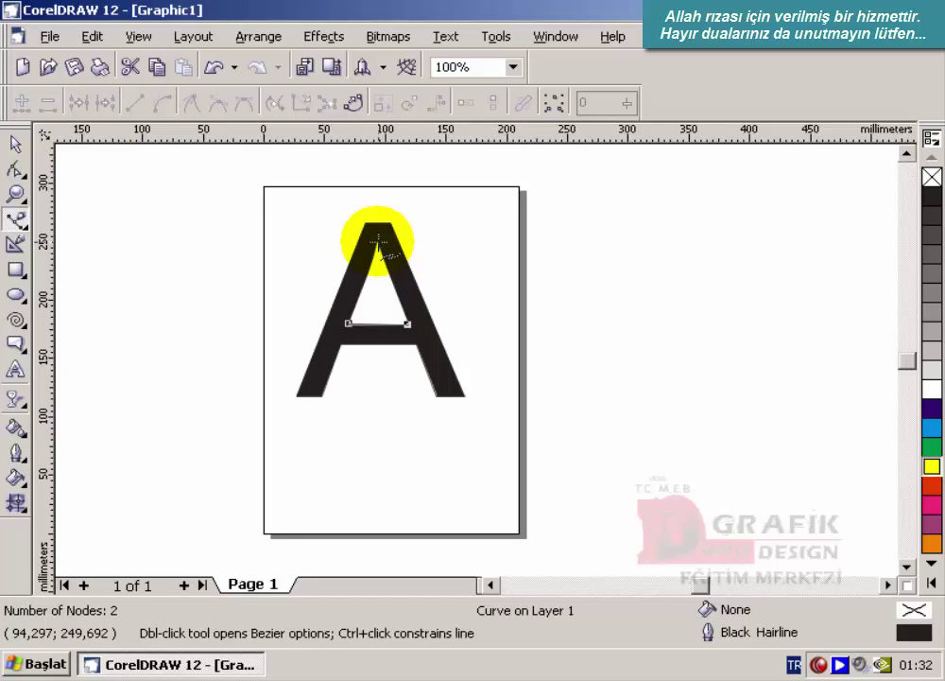
click(378, 242)
click(346, 326)
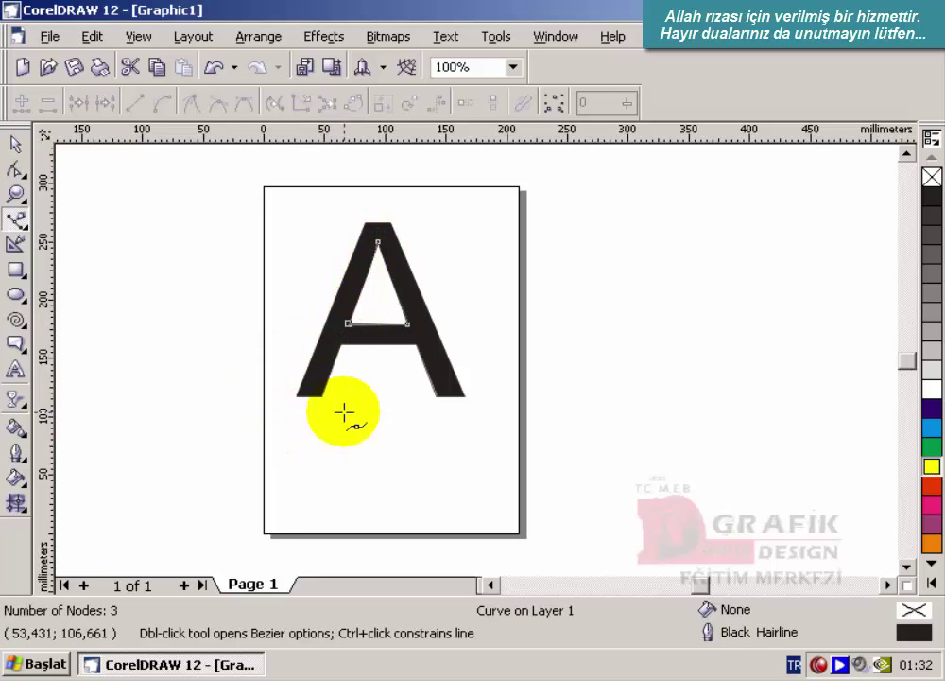
click(15, 143)
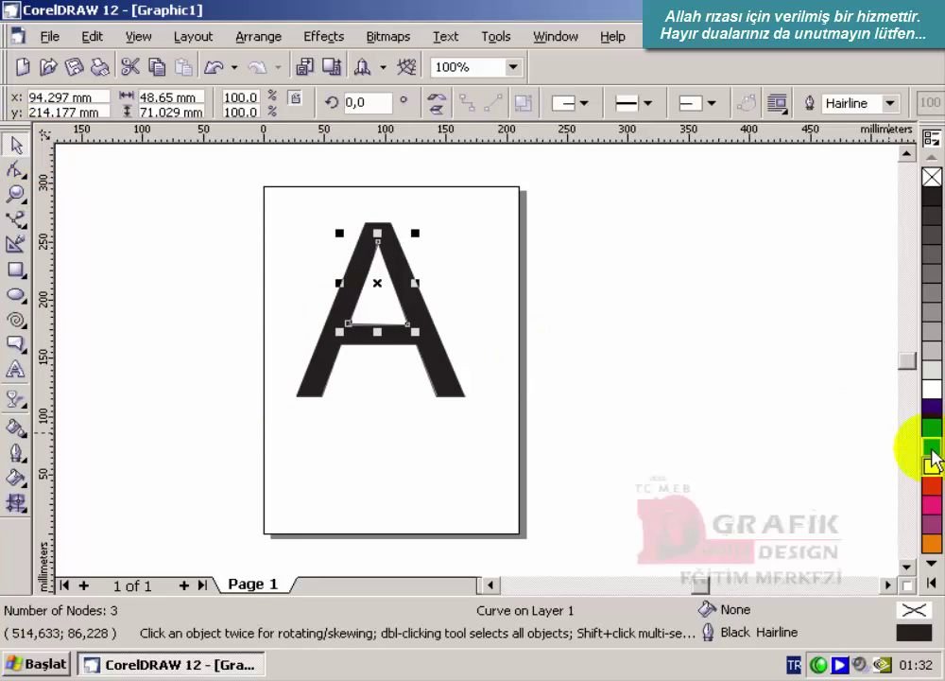
click(932, 502)
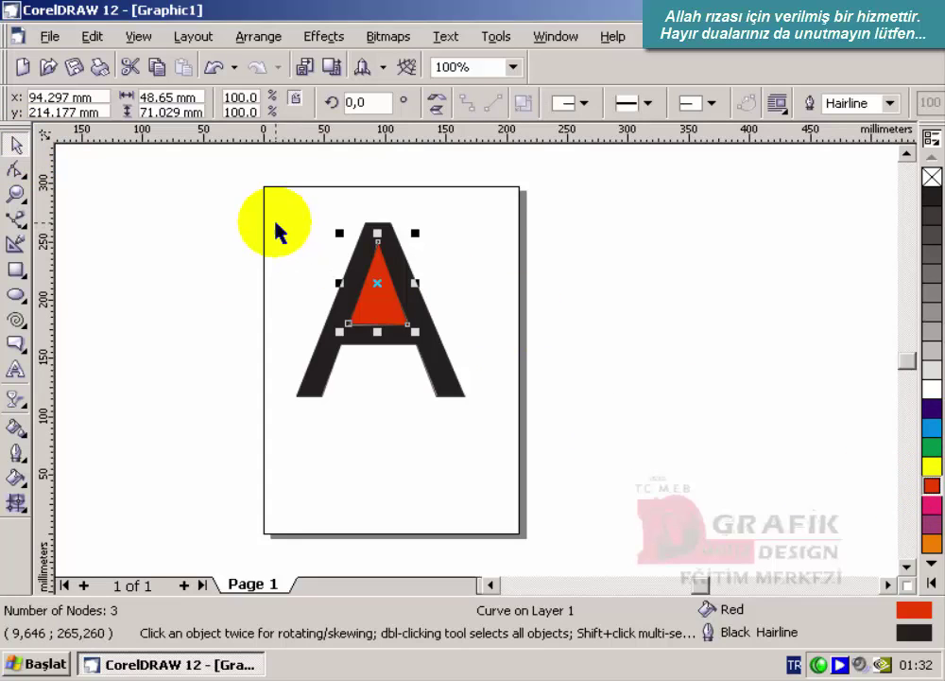
Step: Move both traced shapes together off the page to the right of the locked letter and fill the outer contour cyan
drag(224, 190, 512, 454)
drag(429, 359, 710, 369)
click(766, 446)
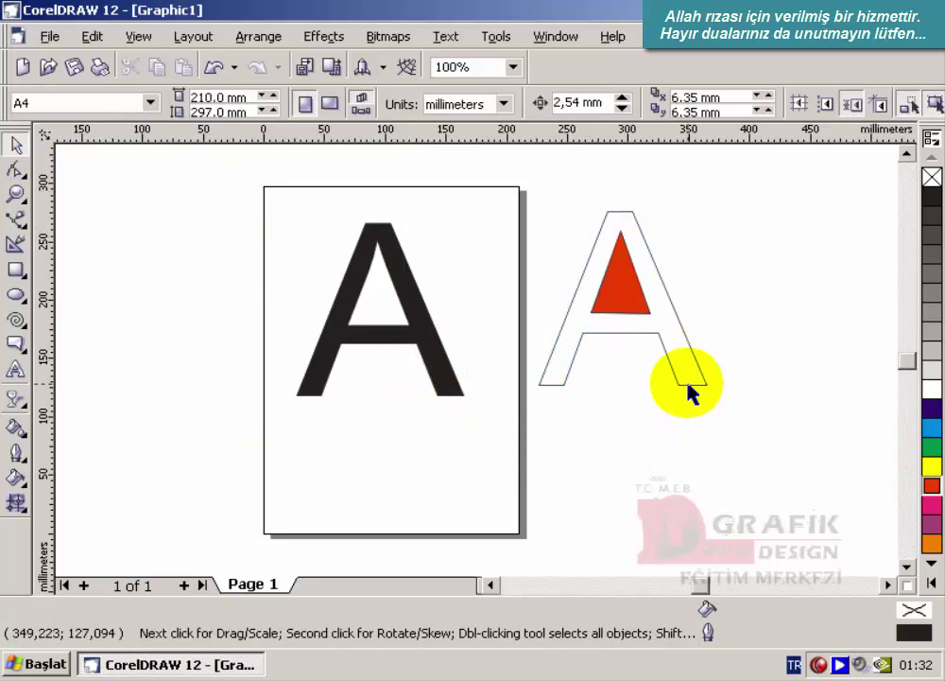
click(686, 385)
click(931, 427)
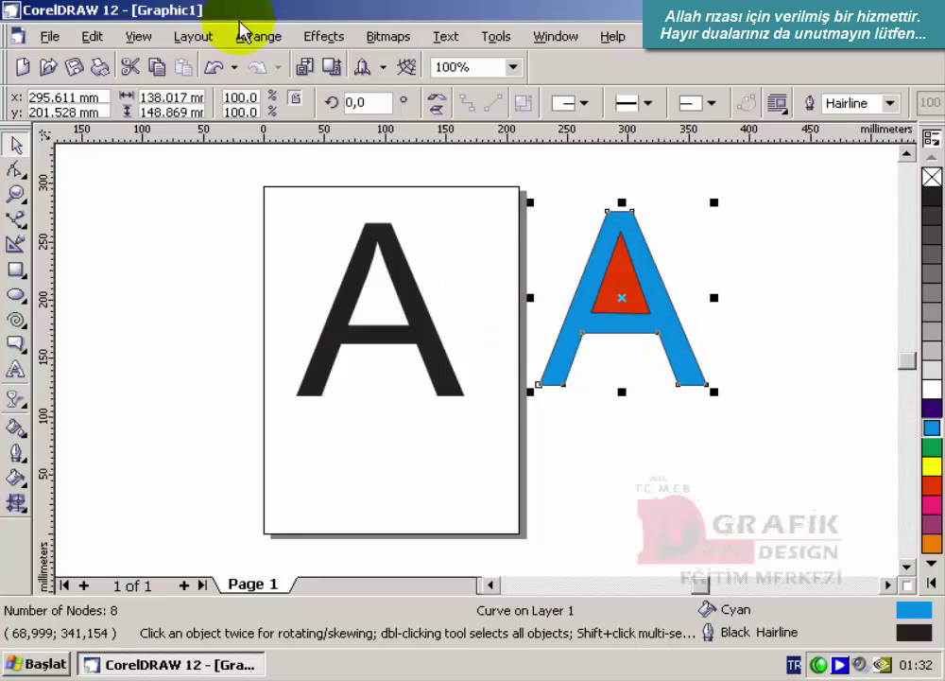
Step: Combine the cyan outer contour and the red inner triangle into one curve
click(255, 38)
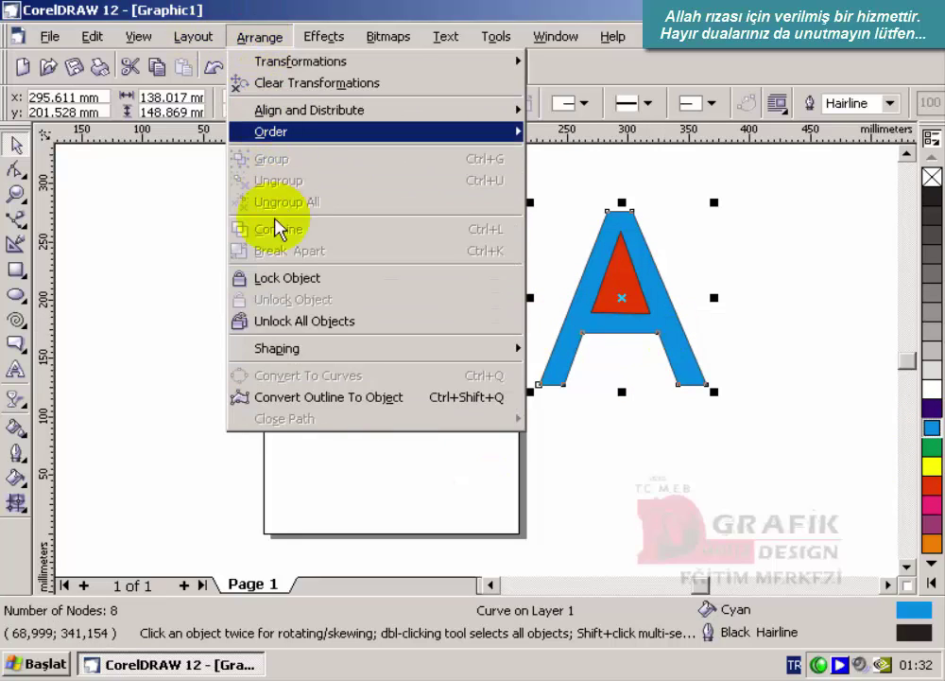
click(772, 342)
drag(454, 159, 754, 441)
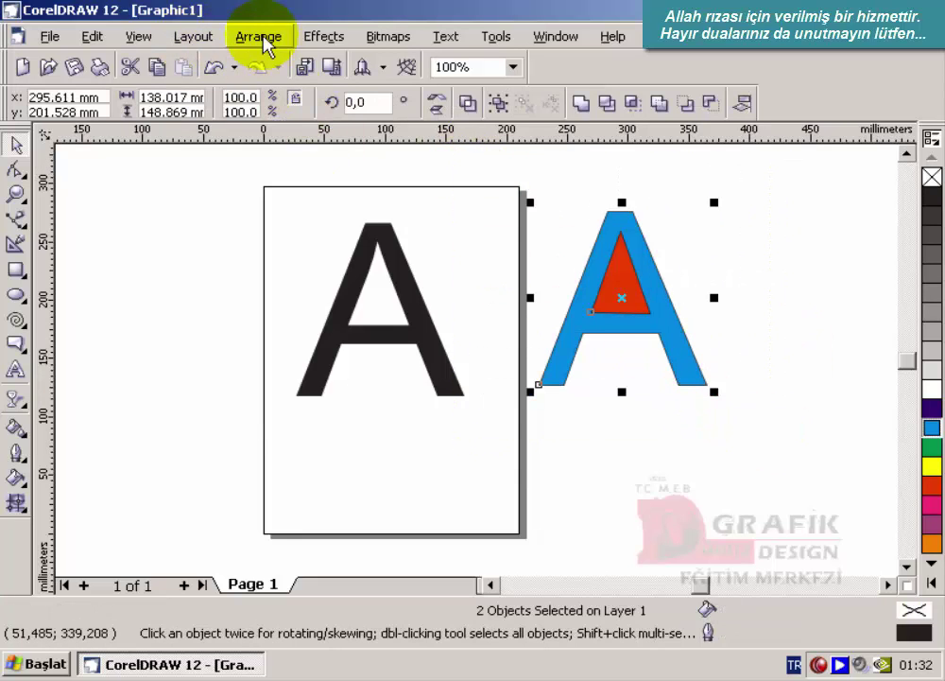
click(258, 37)
click(266, 228)
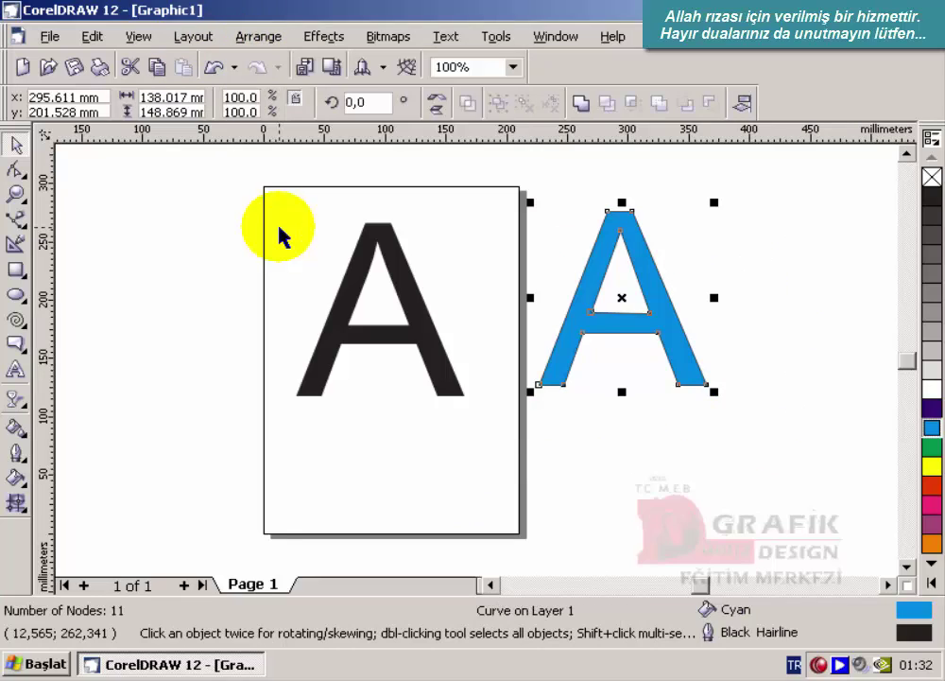
click(767, 458)
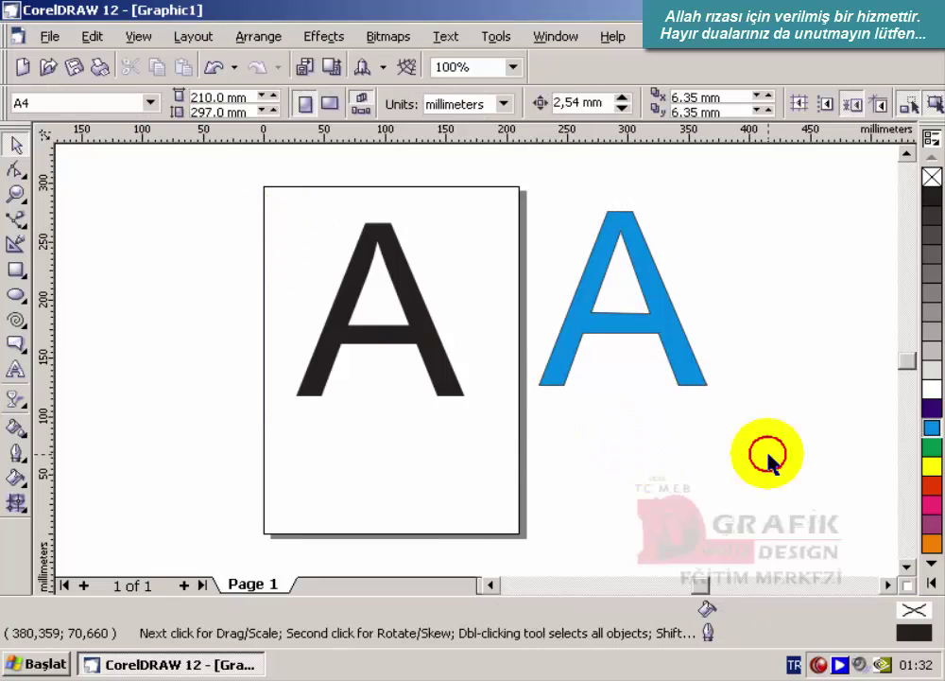
Step: Try yellow and red fills on the combined letter A, ending with a magenta fill
click(936, 470)
click(543, 430)
click(689, 378)
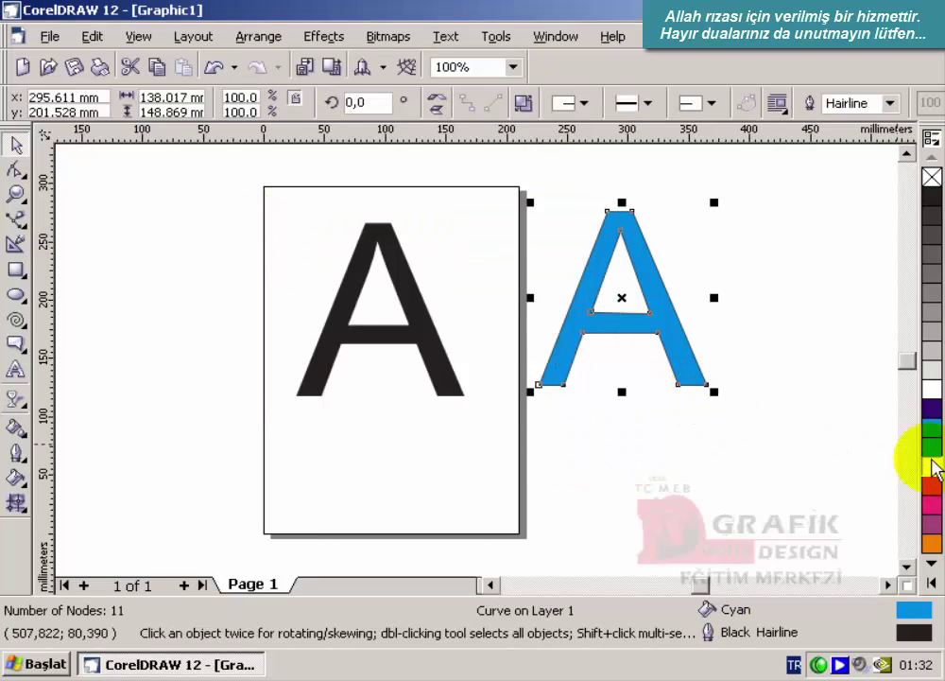
click(934, 470)
click(934, 486)
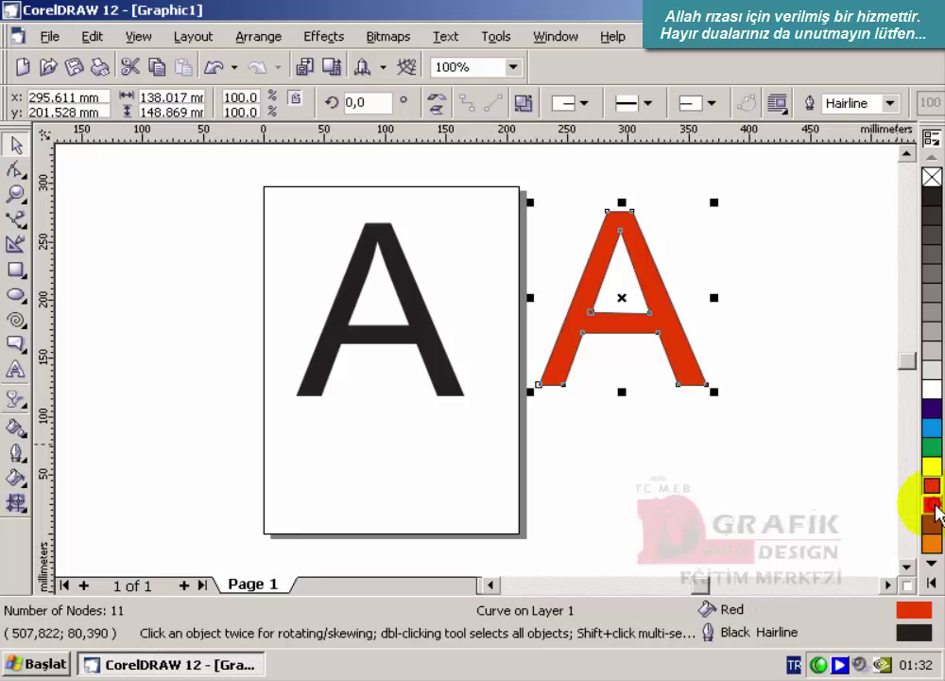
click(933, 505)
click(597, 447)
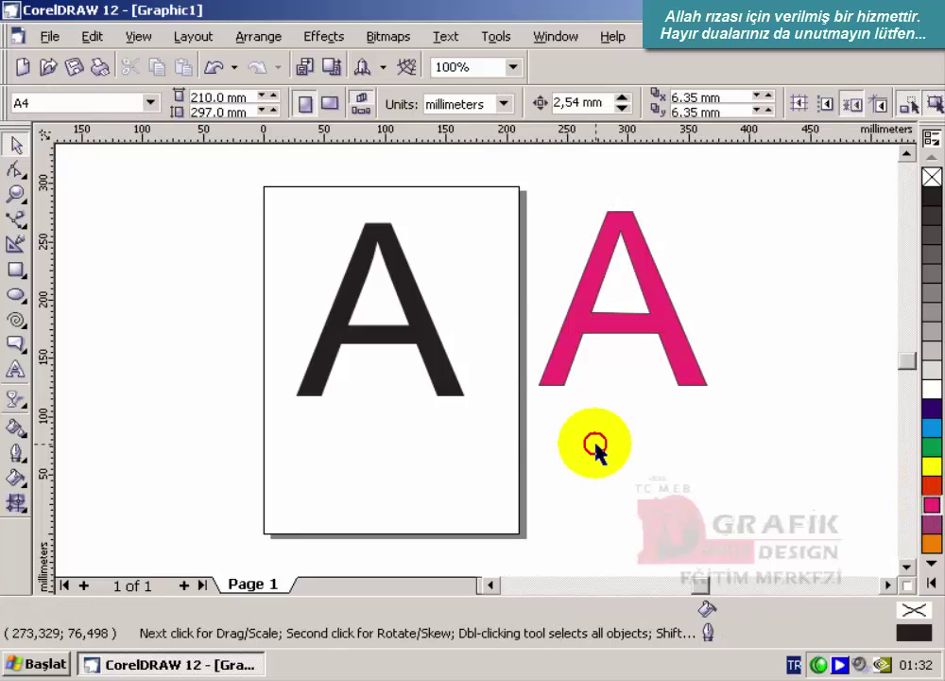
Step: Check the Break Curve Apart option for the magenta letter A without applying it, and delete the letter
click(608, 327)
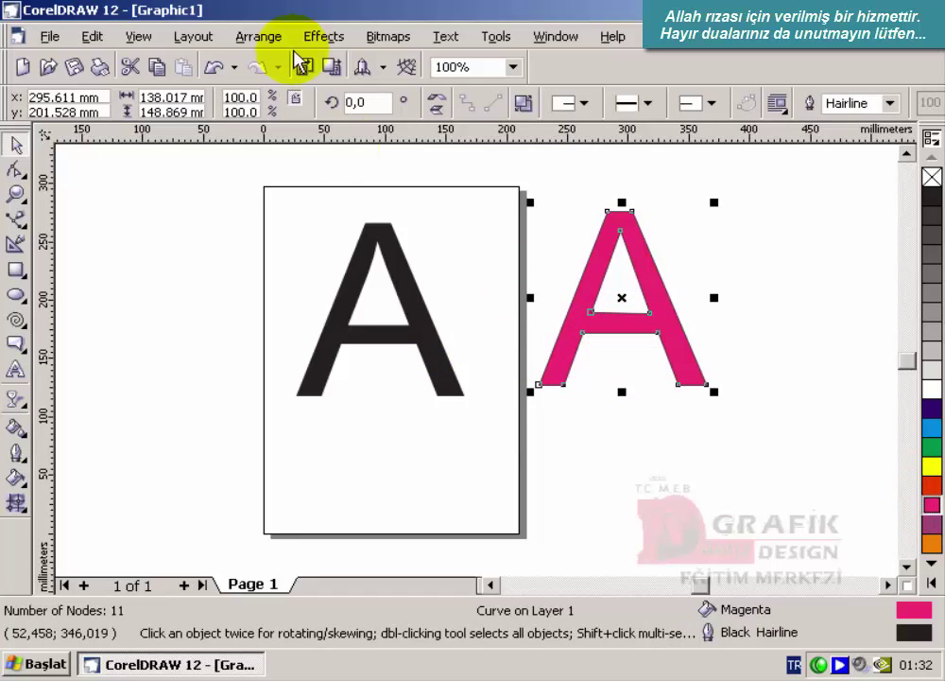
click(251, 38)
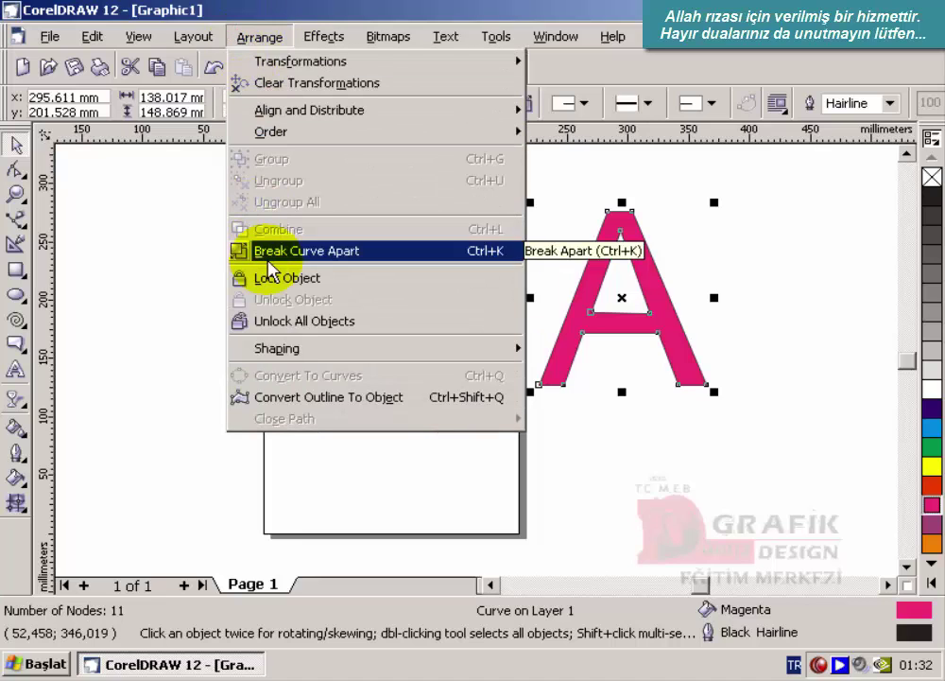
click(756, 92)
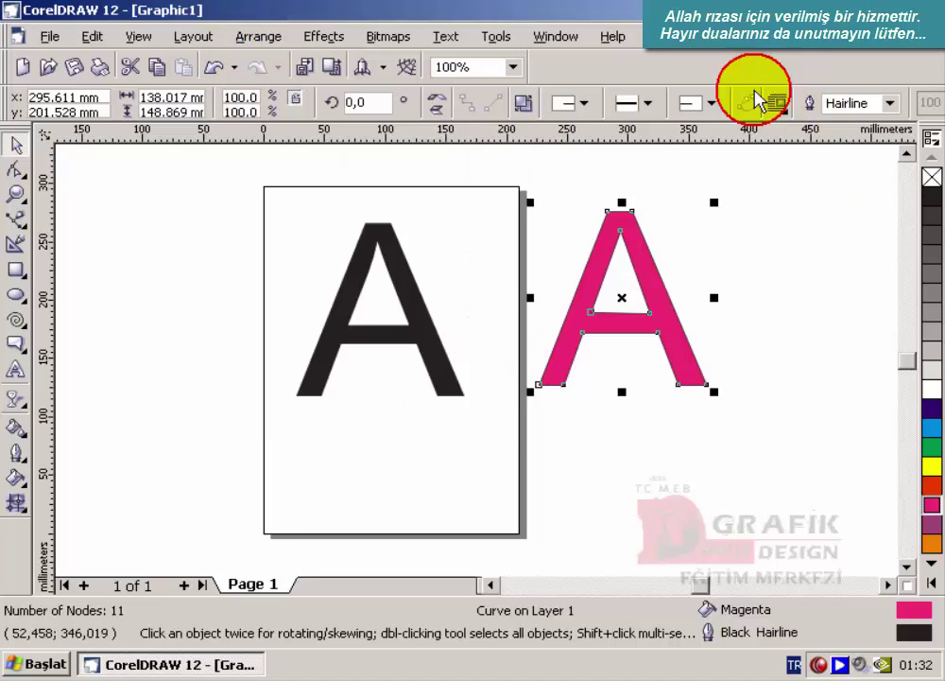
key(Delete)
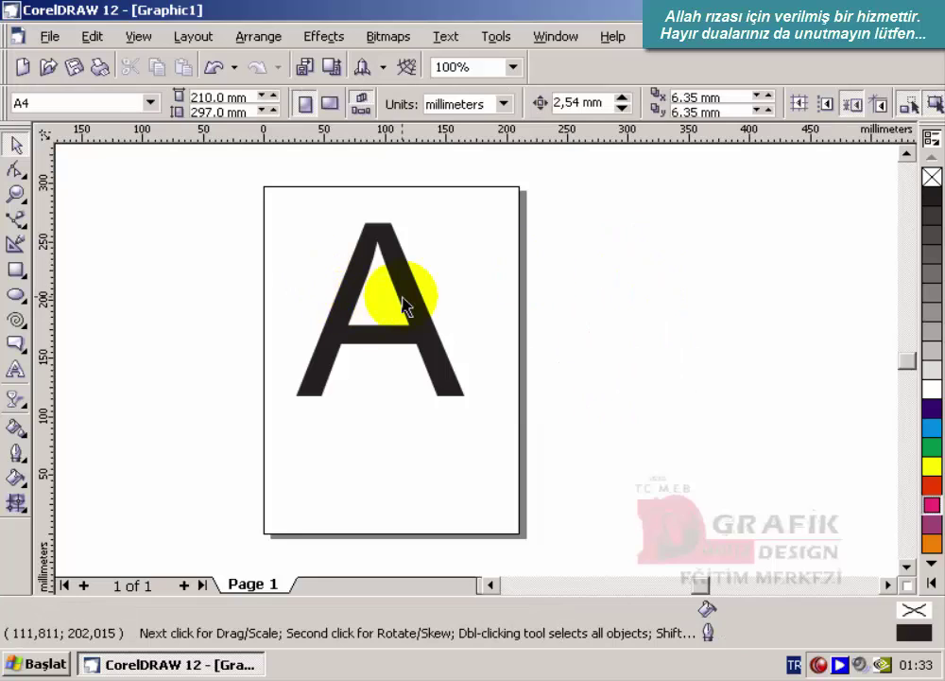
Step: Unlock all objects and delete the original black letter A from the page
click(262, 43)
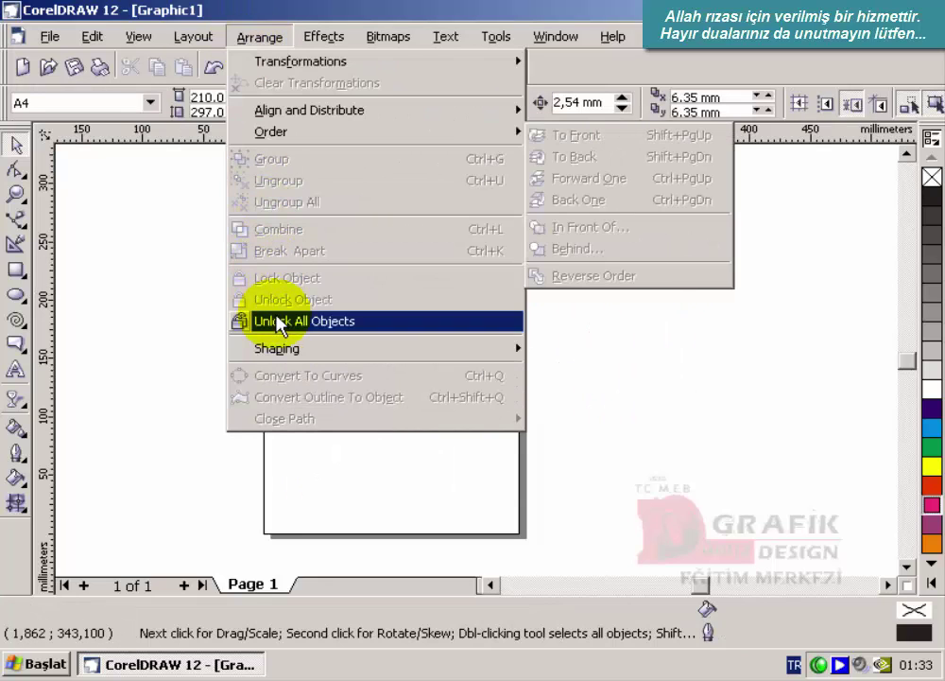
click(247, 321)
key(Delete)
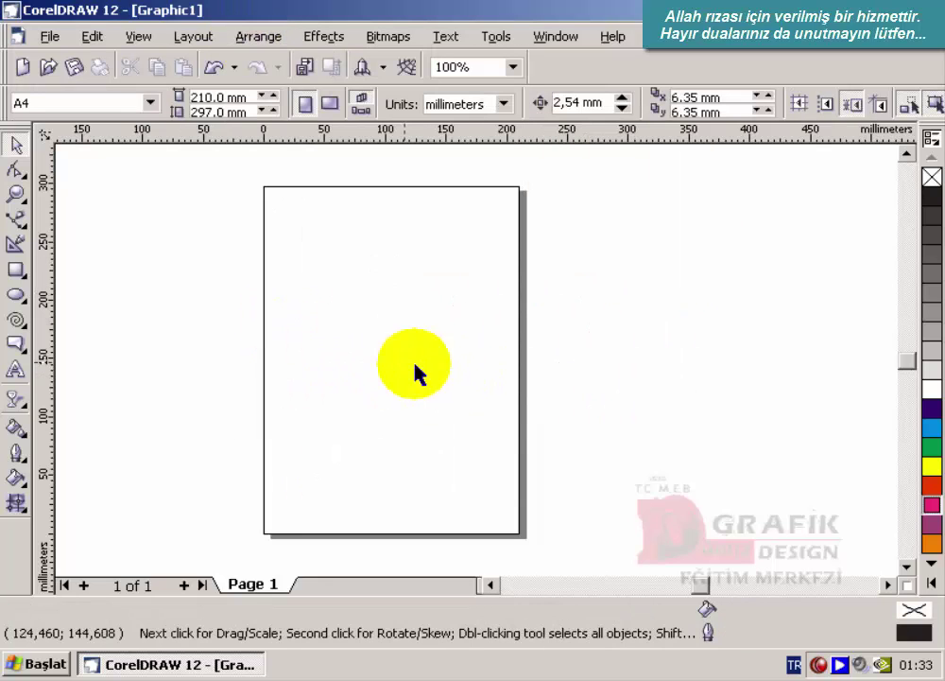
Step: Add artistic text in the page's upper part on three lines: "Adsfa jsdkfjaskjdfkasjdfk", "asdıfaısd f asdof oasdfo as" and "asdofoapsd of ıasodf"
click(15, 369)
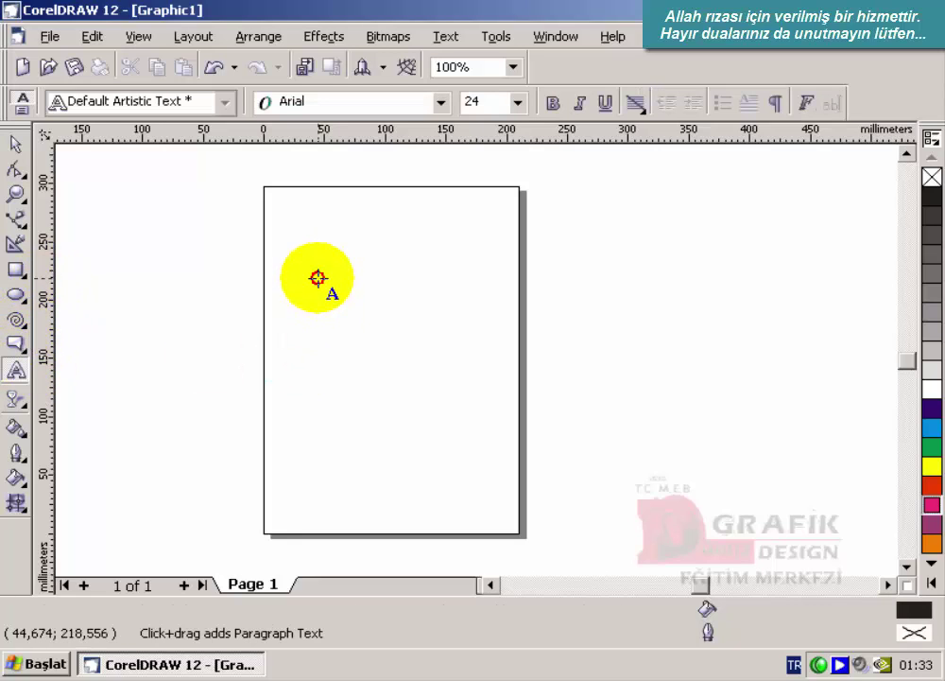
click(318, 278)
text(Adsfa jsdkfjaskjdfkasjdfk)
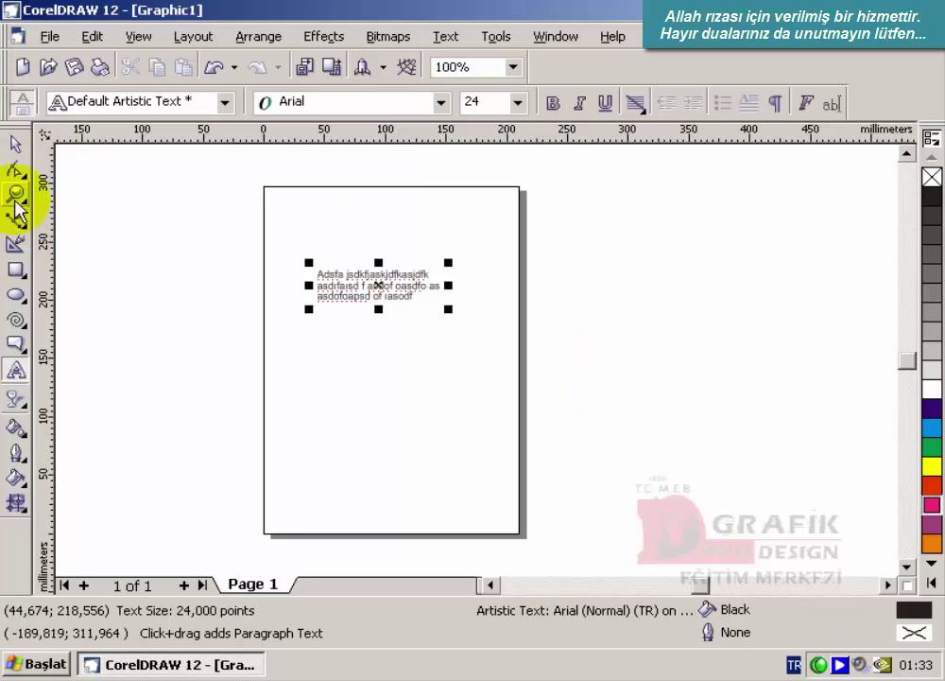
Step: Enlarge the three-line text to about 63 points and move it left to start near the page's left edge
click(16, 144)
drag(446, 309, 645, 428)
click(443, 394)
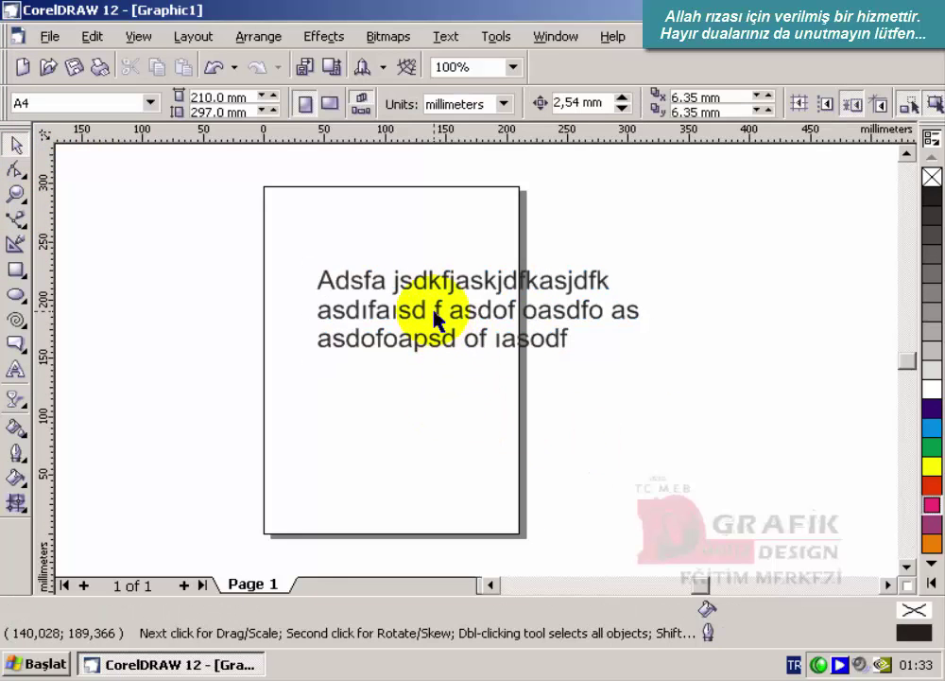
drag(445, 318, 397, 319)
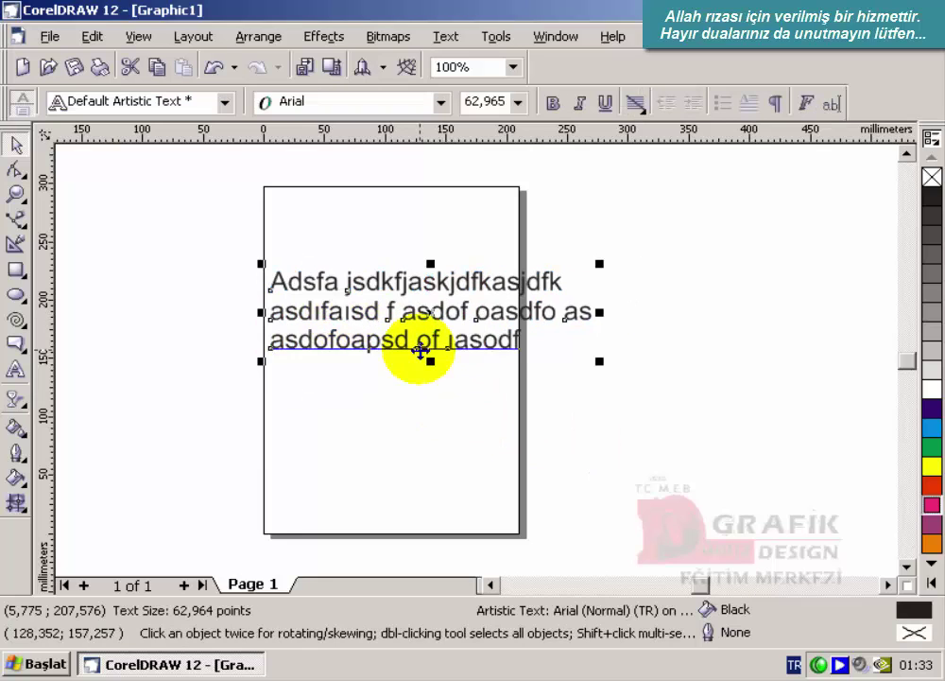
Step: Break the artistic text apart into separate lines and move the three lines upward with wider spacing between them
click(259, 37)
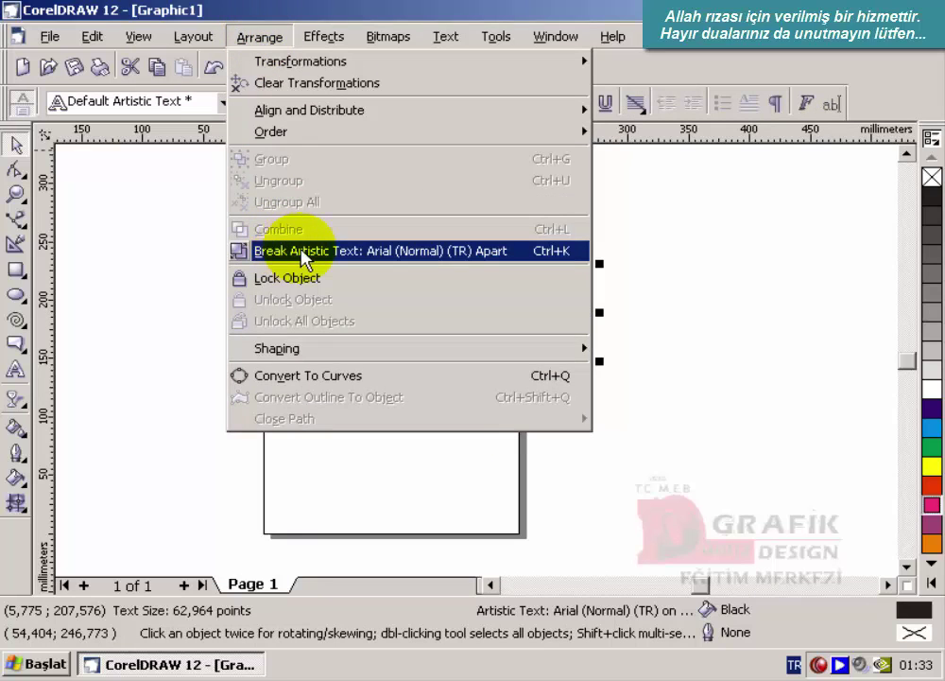
click(318, 252)
click(359, 235)
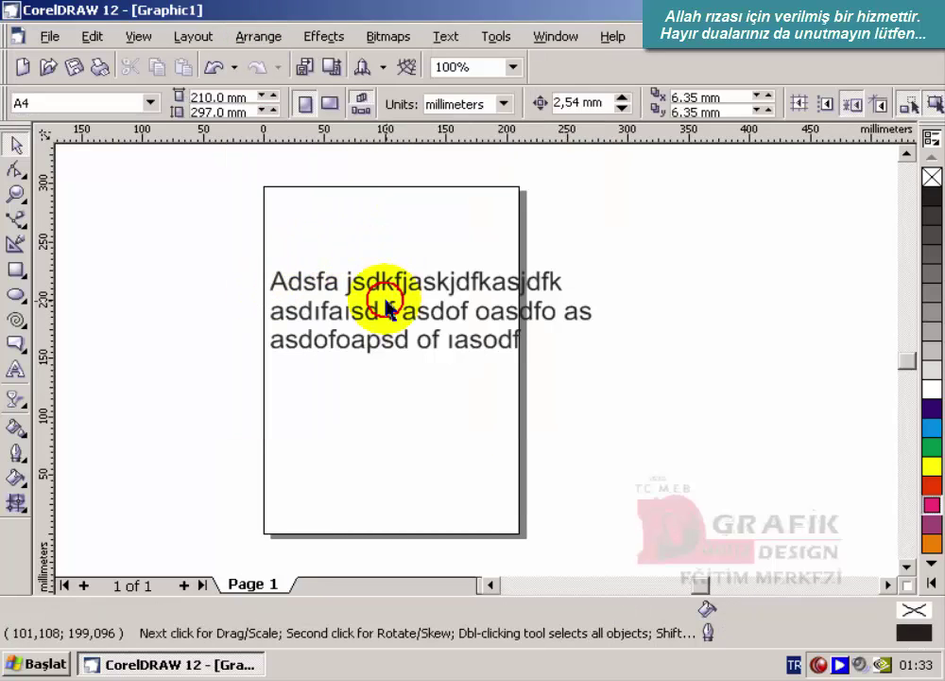
drag(380, 289, 382, 247)
drag(382, 315, 381, 289)
drag(382, 340, 401, 333)
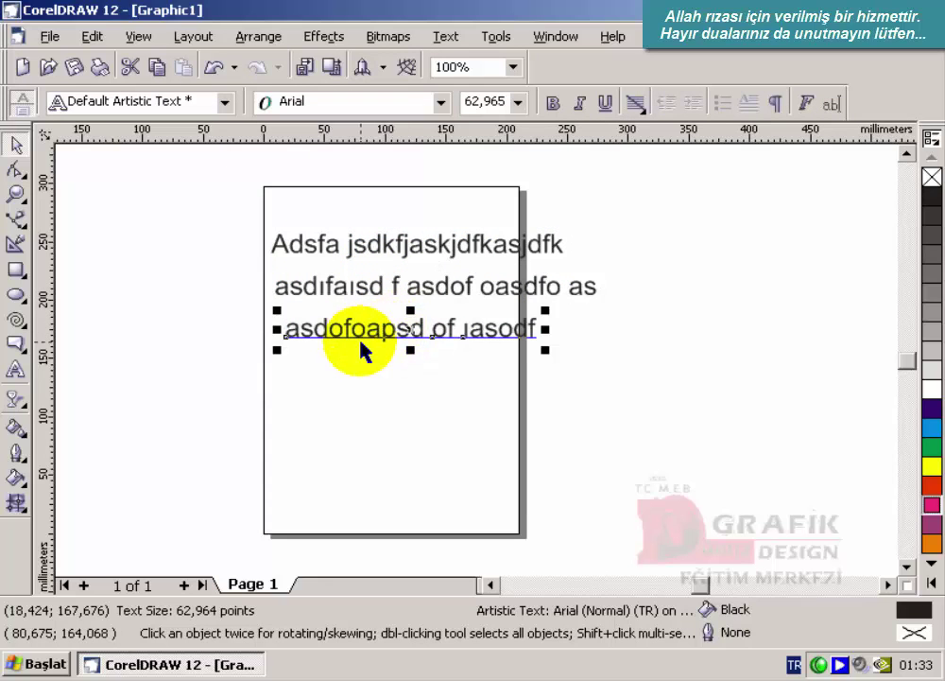
Step: Break the first text line apart into words and move the word "Adsfa" left, off the page
click(364, 251)
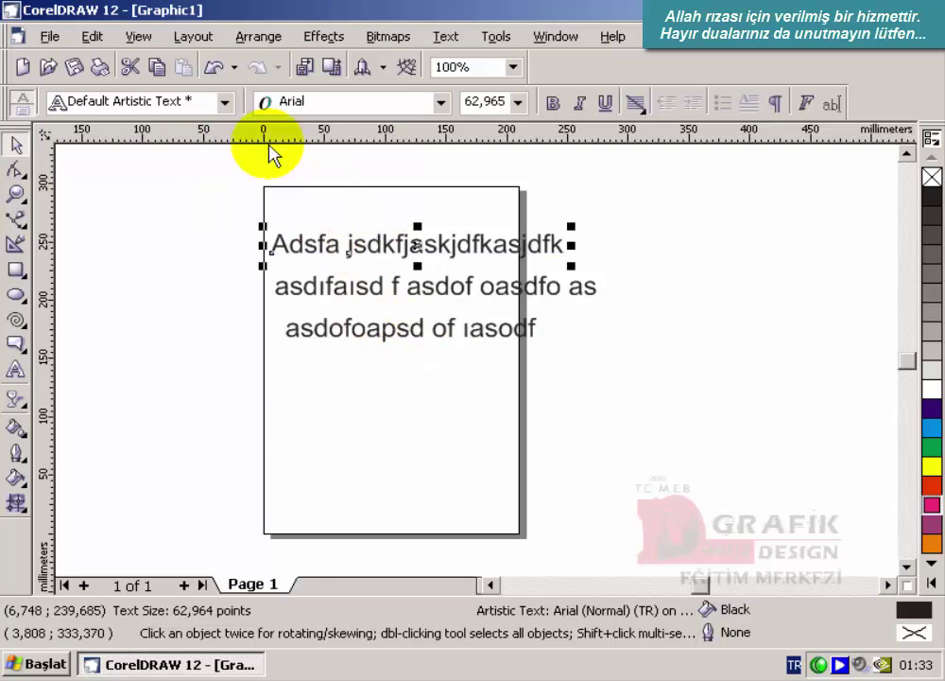
click(246, 39)
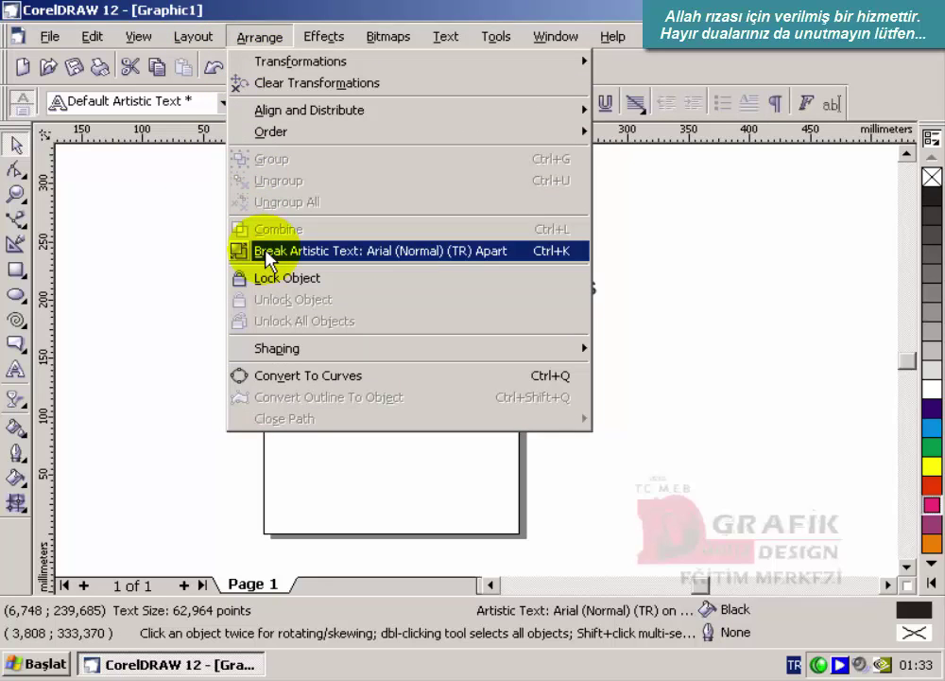
click(267, 251)
click(335, 254)
drag(312, 238, 230, 241)
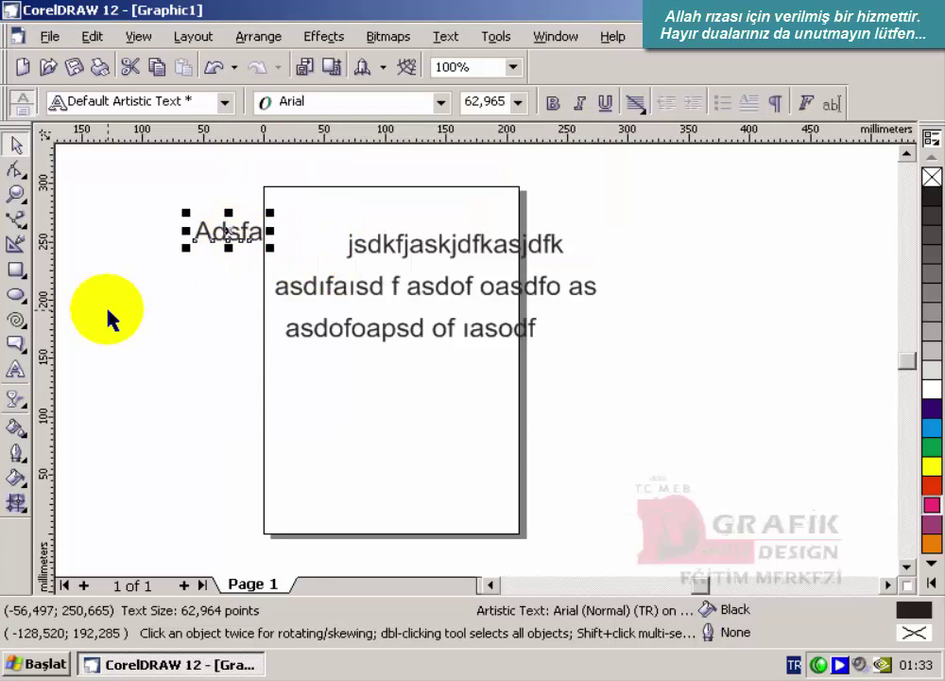
Step: Break the word "Adsfa" apart into letters, then move its letter A further left and enlarge it to about 132 points
click(259, 38)
click(269, 252)
click(200, 268)
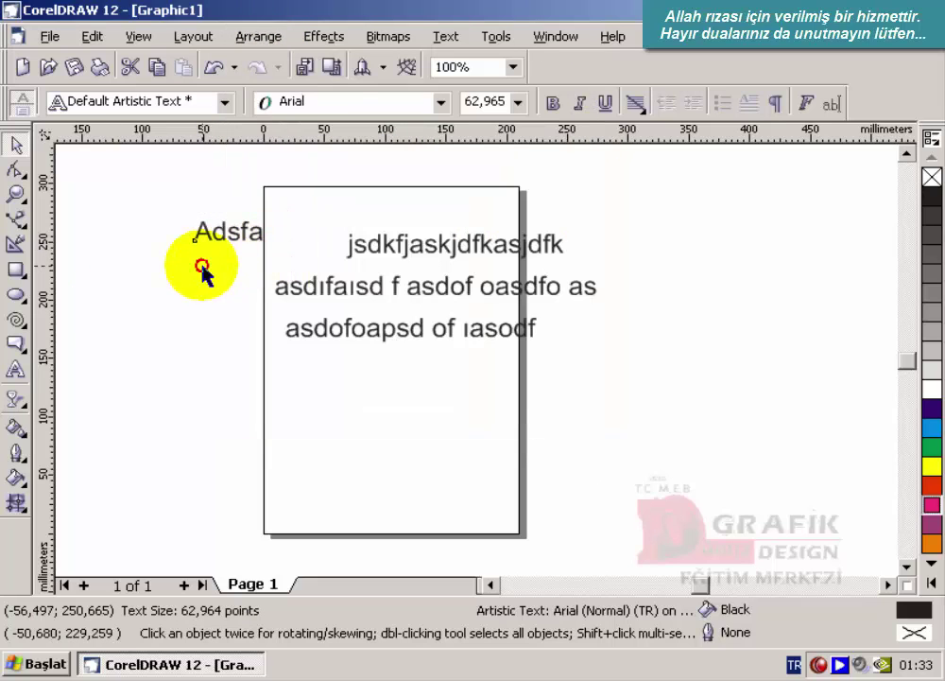
click(206, 237)
click(189, 251)
drag(183, 253, 152, 242)
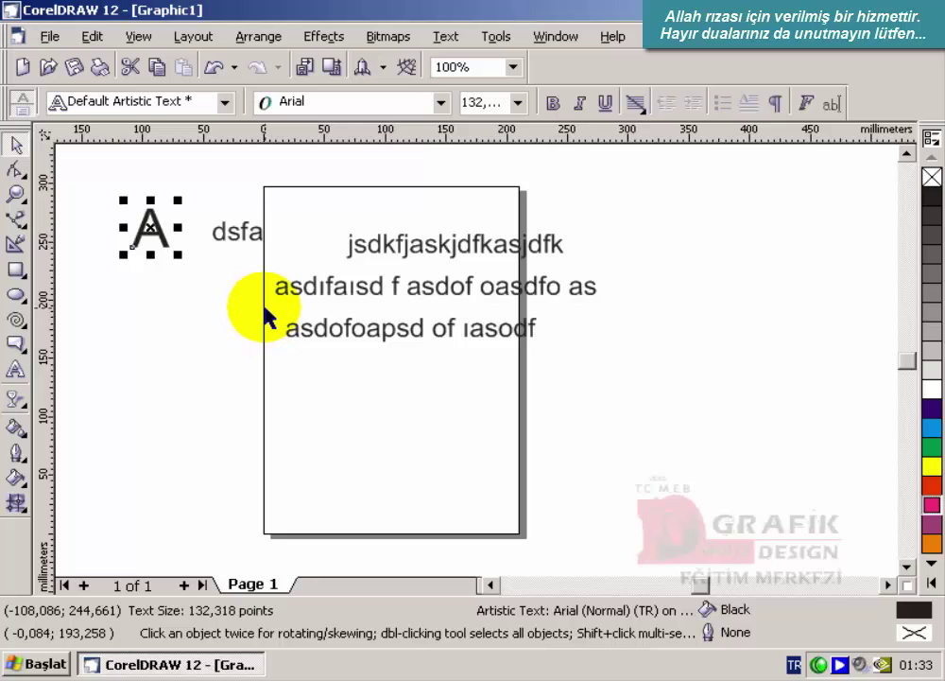
Step: Delete all the text objects on and beside the page
click(263, 37)
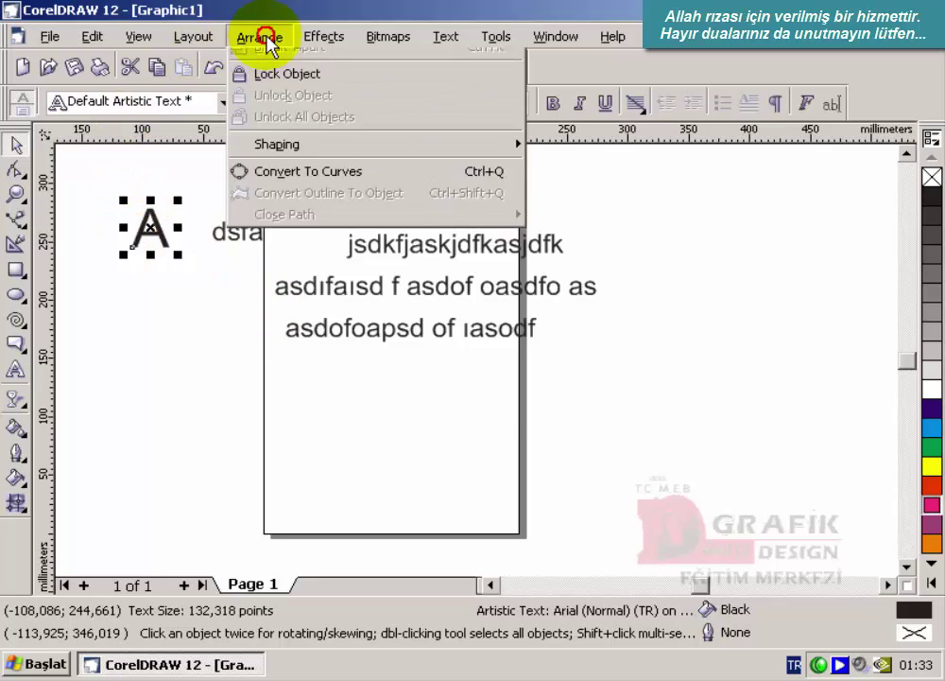
click(123, 165)
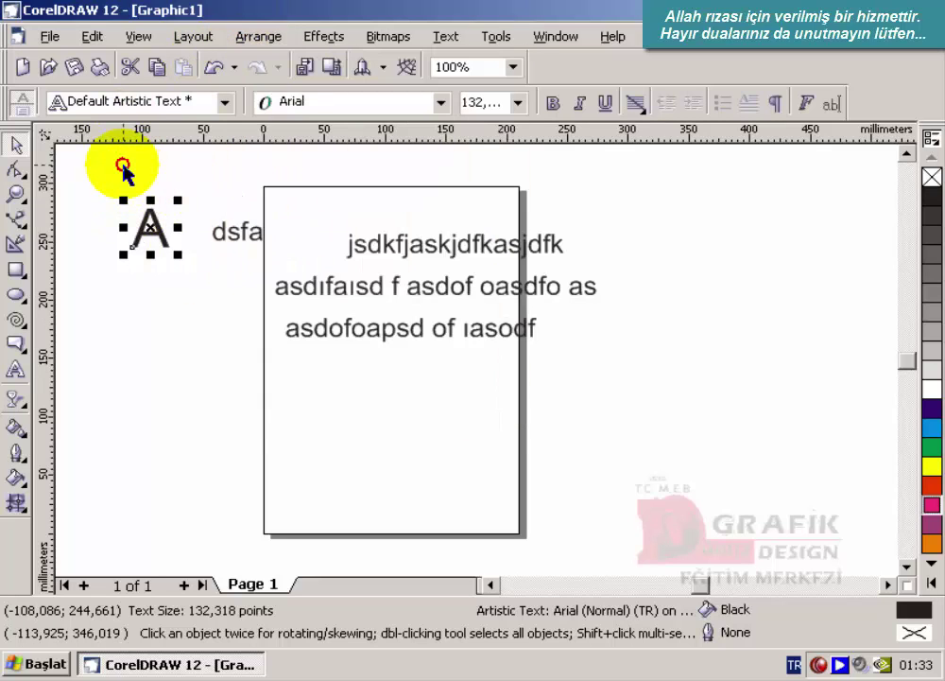
drag(80, 158, 655, 437)
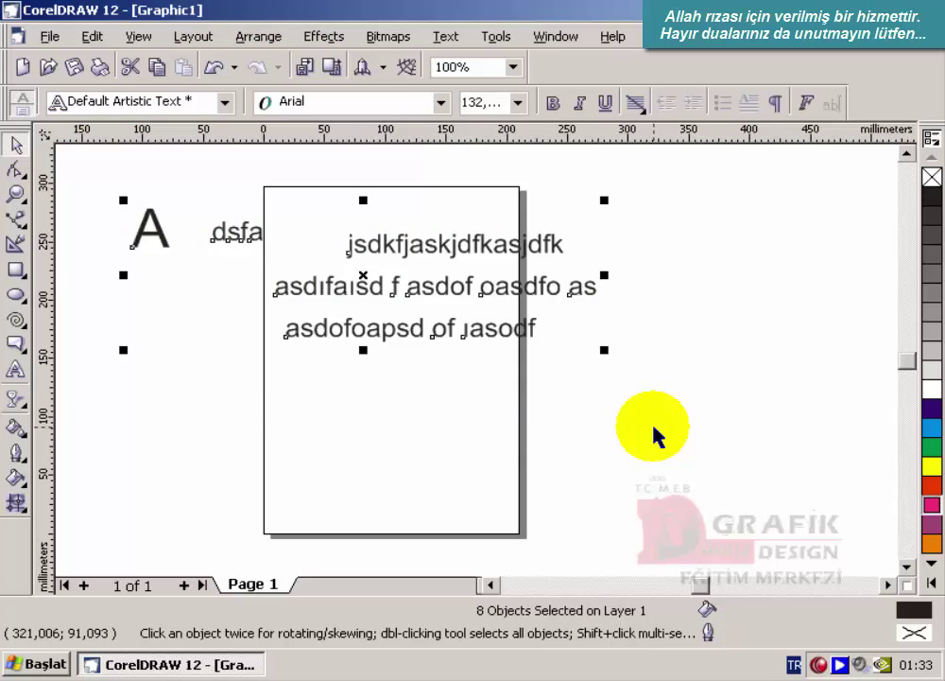
key(Delete)
Step: Draw a rectangle about 110 by 98 mm in the upper half of the page and fill it yellow
click(267, 36)
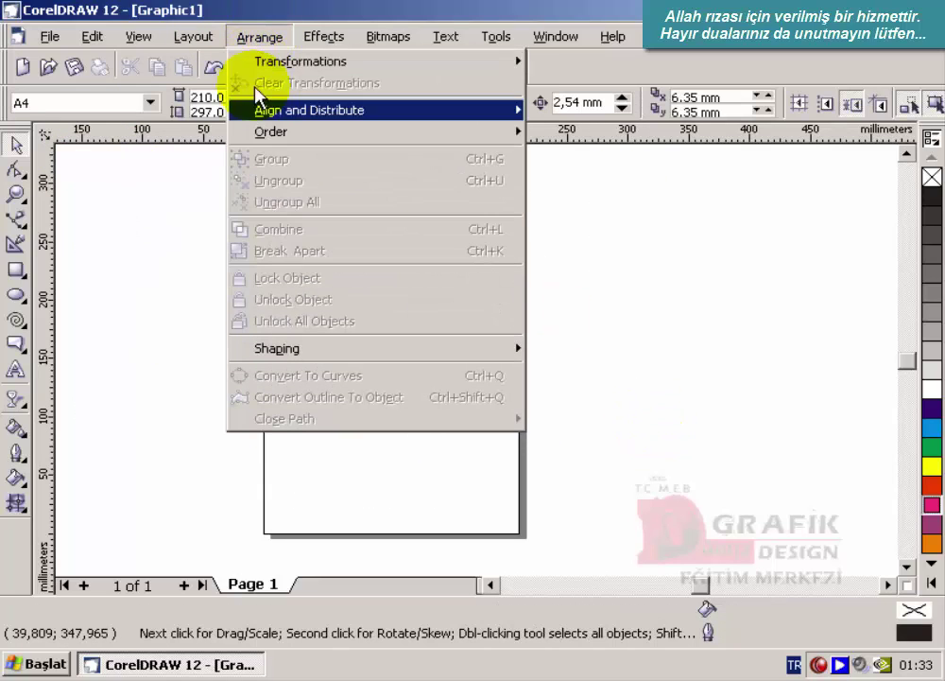
click(16, 273)
click(85, 277)
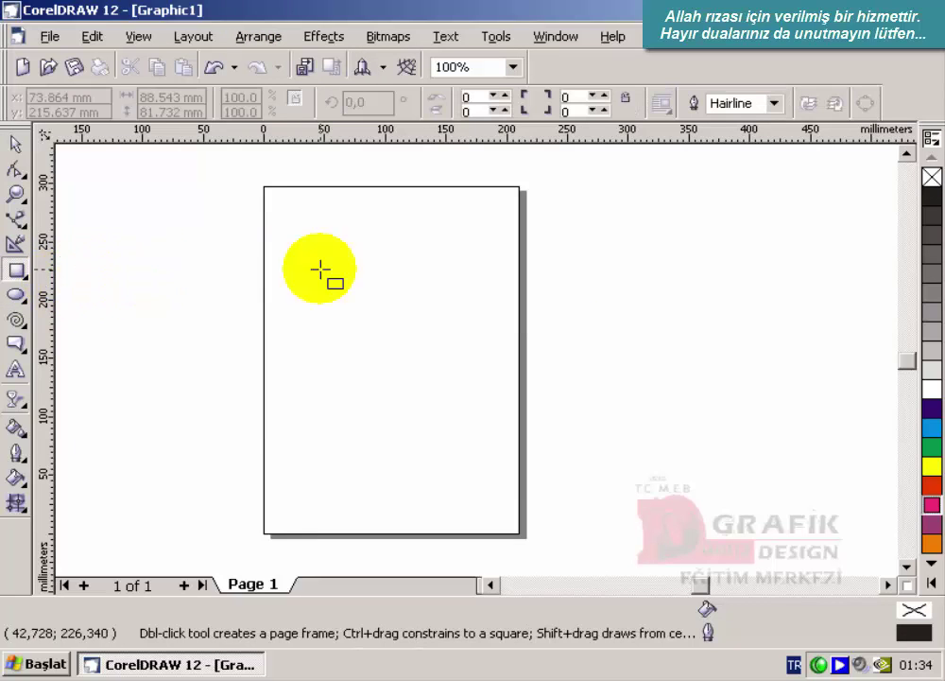
drag(330, 247, 464, 362)
click(931, 464)
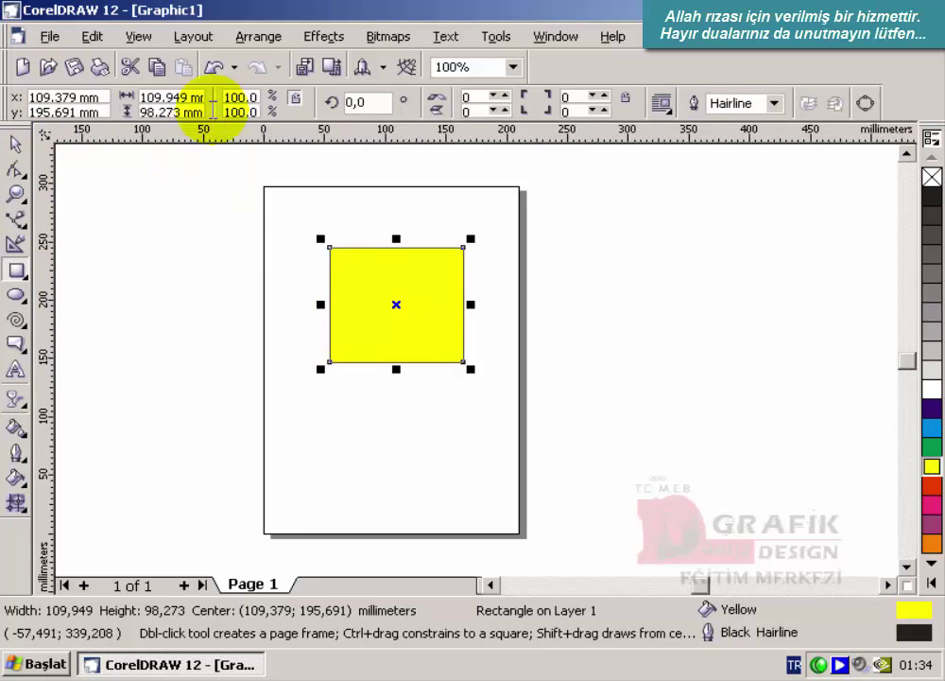
Step: Lock the yellow rectangle and try to move it and select it with a marquee
click(251, 38)
click(267, 277)
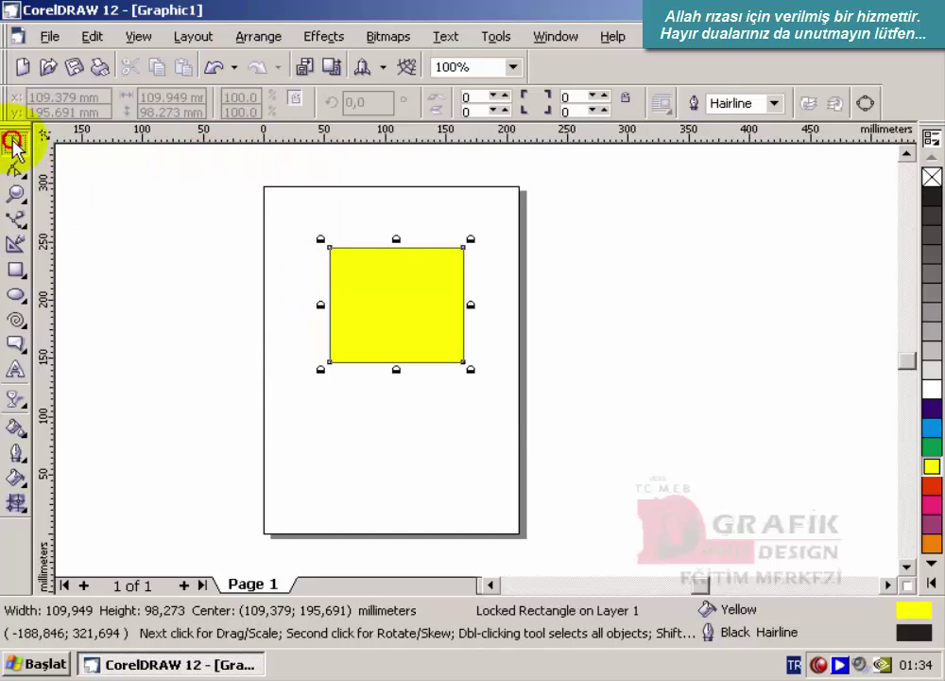
drag(388, 301, 336, 350)
drag(274, 220, 544, 414)
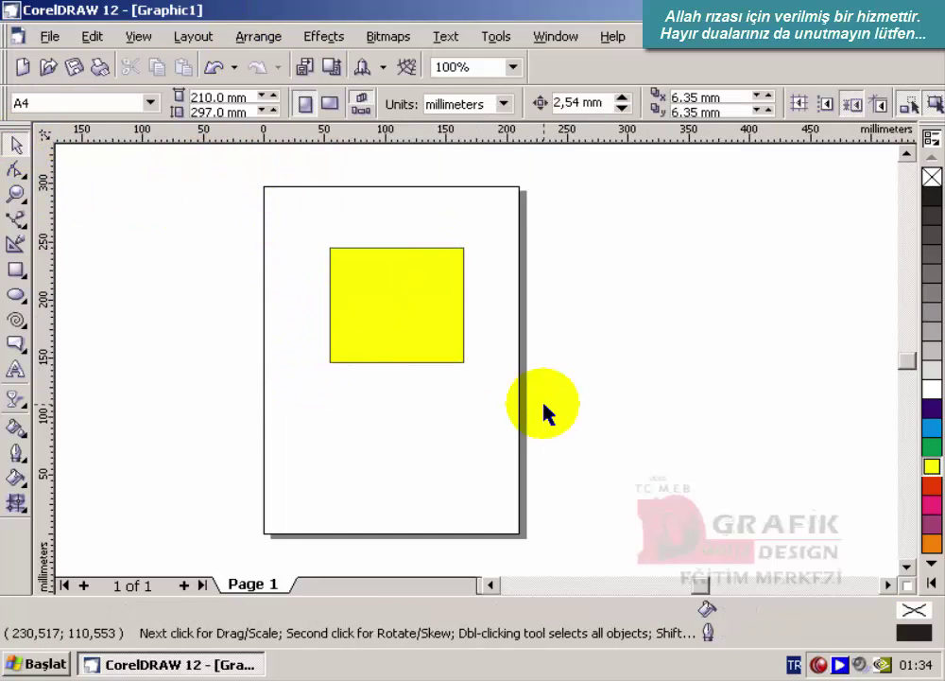
click(429, 324)
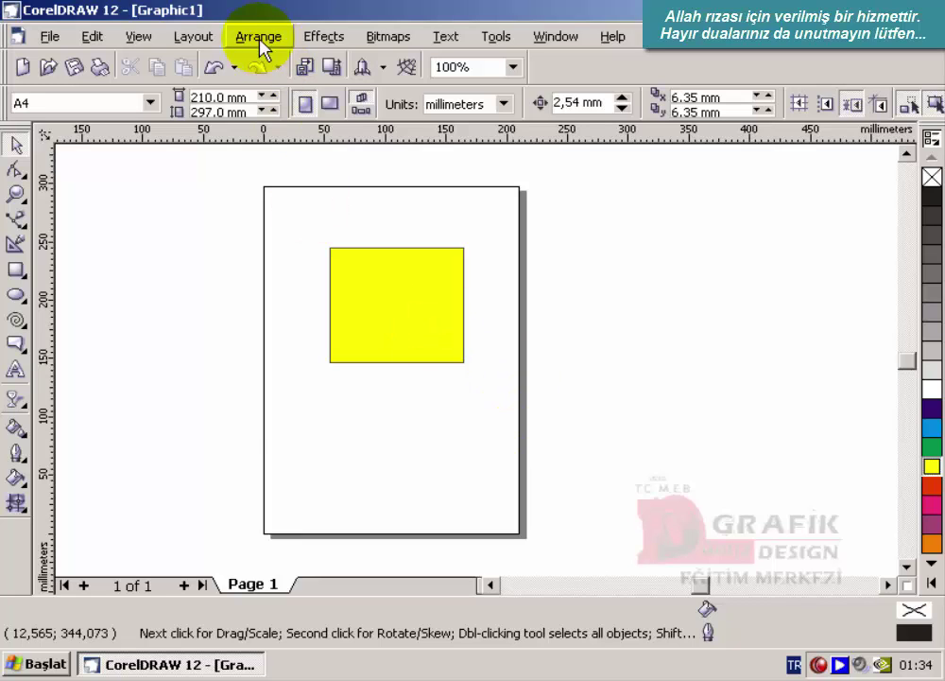
Step: Select the locked rectangle and unlock all objects
click(260, 38)
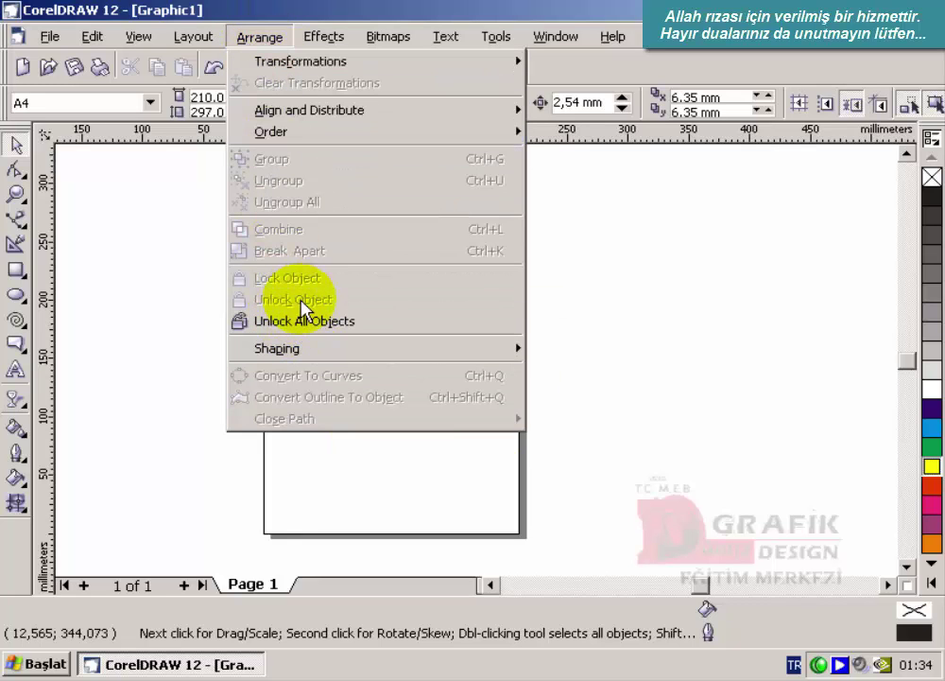
click(512, 307)
click(466, 253)
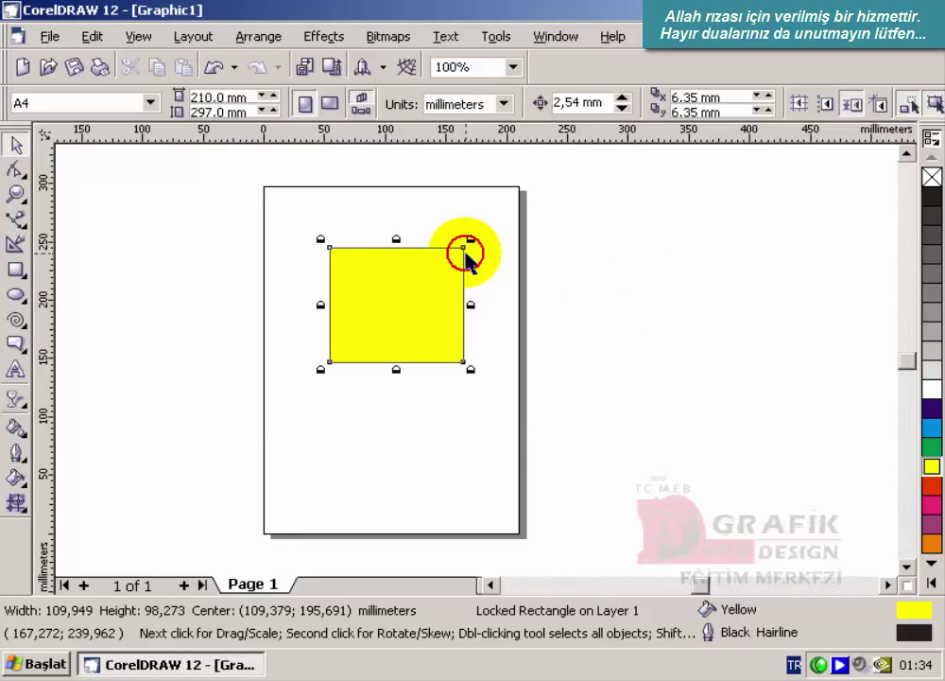
click(251, 37)
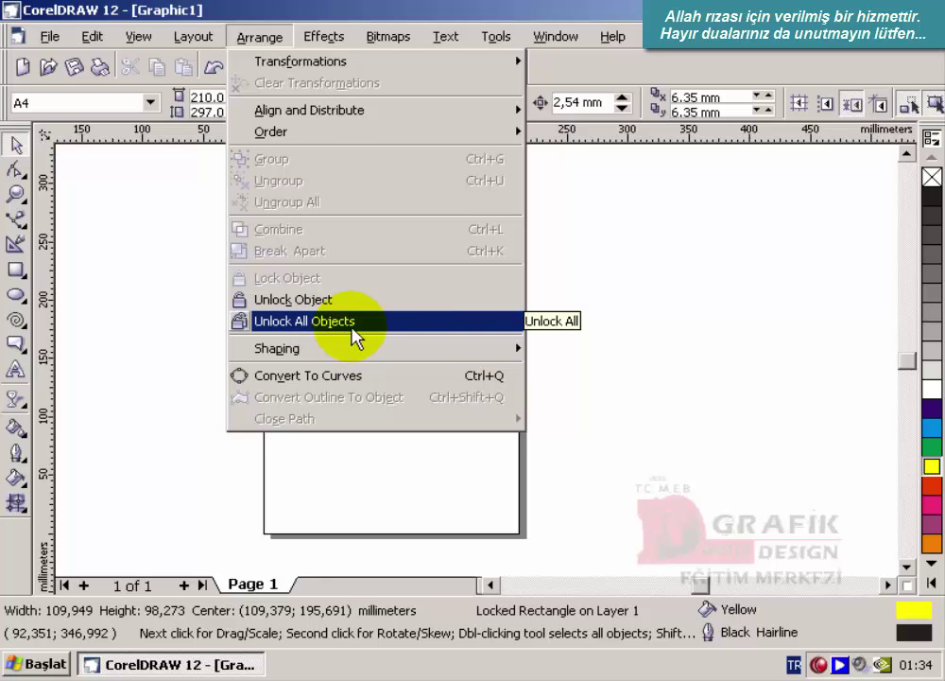
click(355, 326)
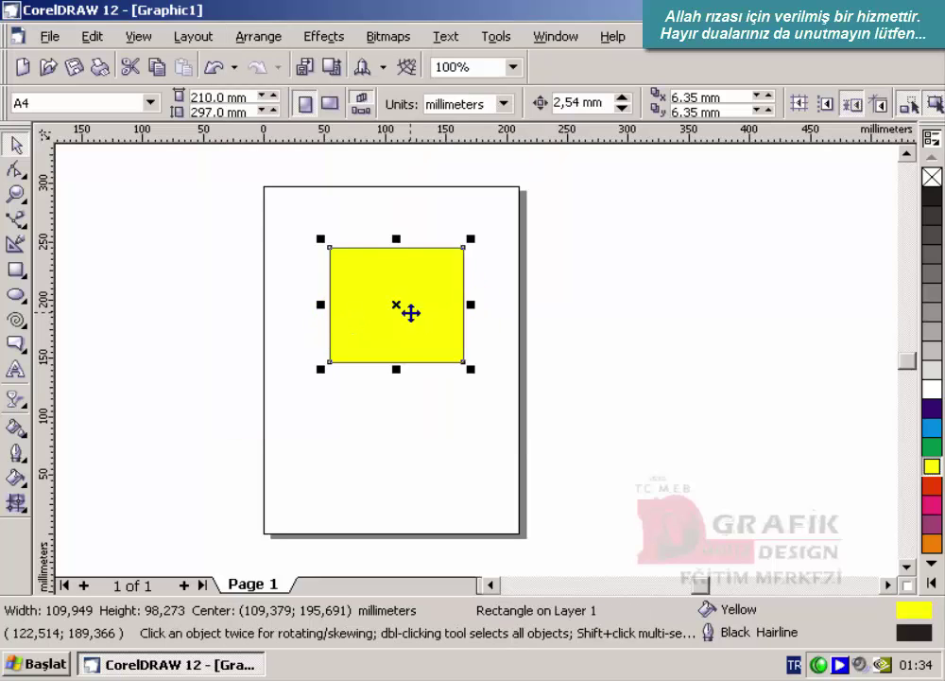
Step: Move the rectangle up and left, and add a yellow ellipse about 98 by 117 mm overlapping its lower-right corner
drag(410, 313, 498, 432)
click(15, 295)
click(15, 143)
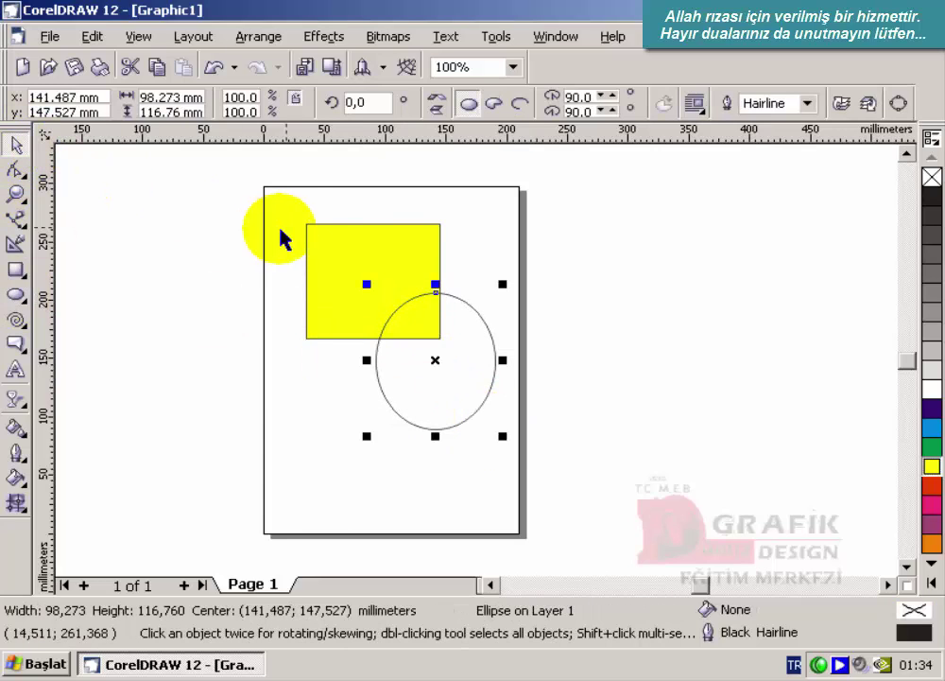
click(932, 467)
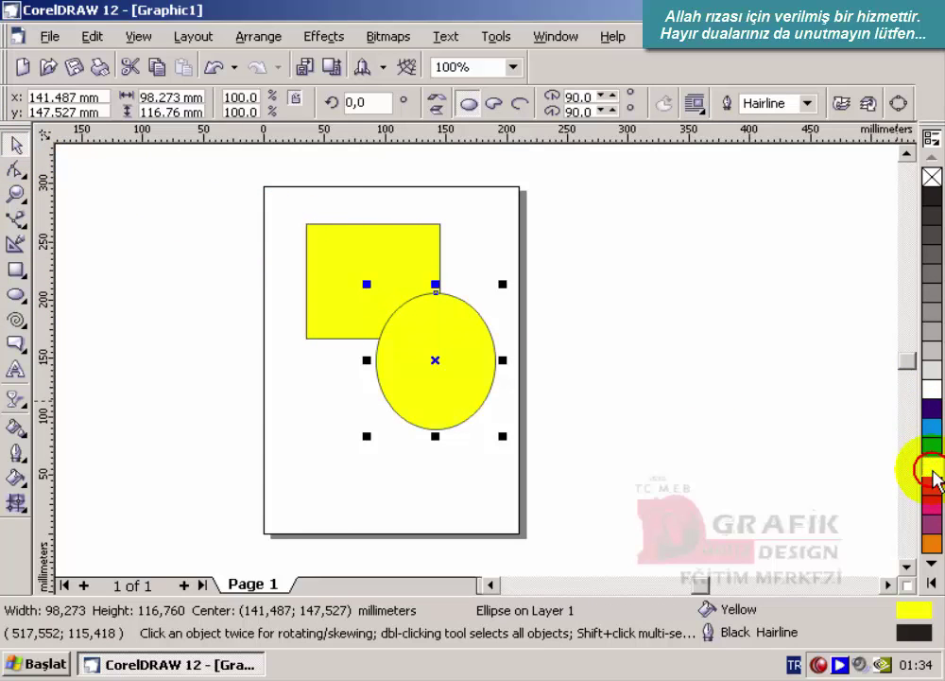
Step: Weld the yellow rectangle and ellipse into a single shape and undo the weld
drag(286, 201, 457, 326)
drag(555, 460, 554, 460)
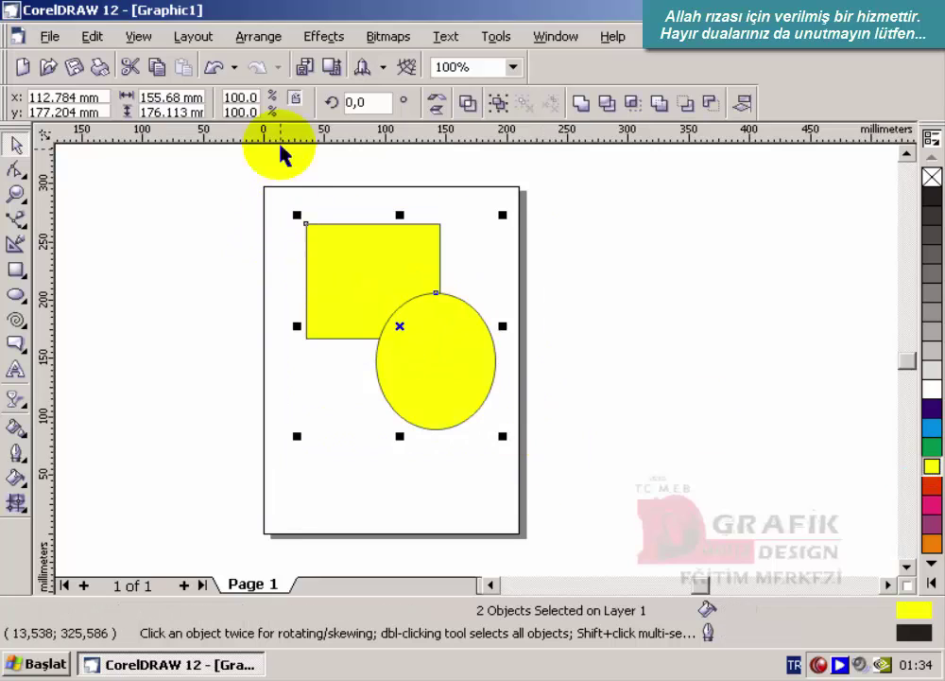
click(259, 38)
mouse_move(308, 352)
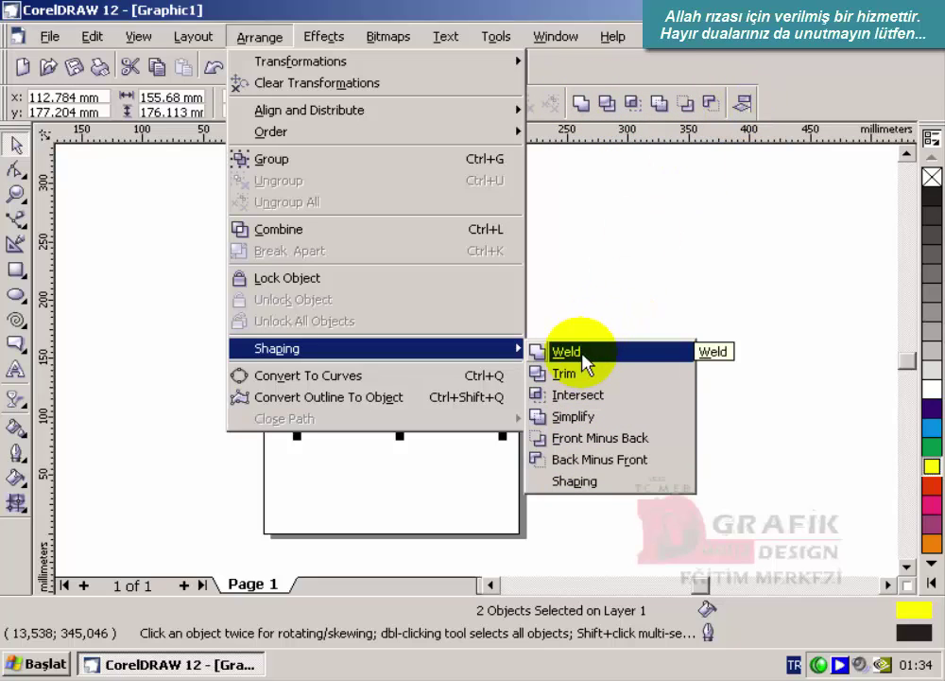
click(770, 116)
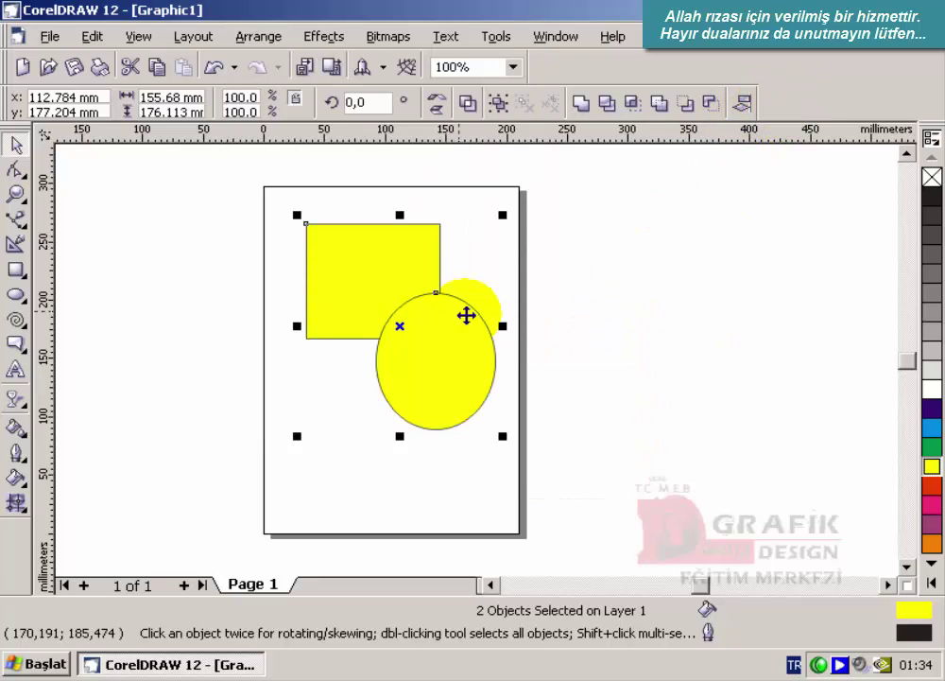
click(581, 104)
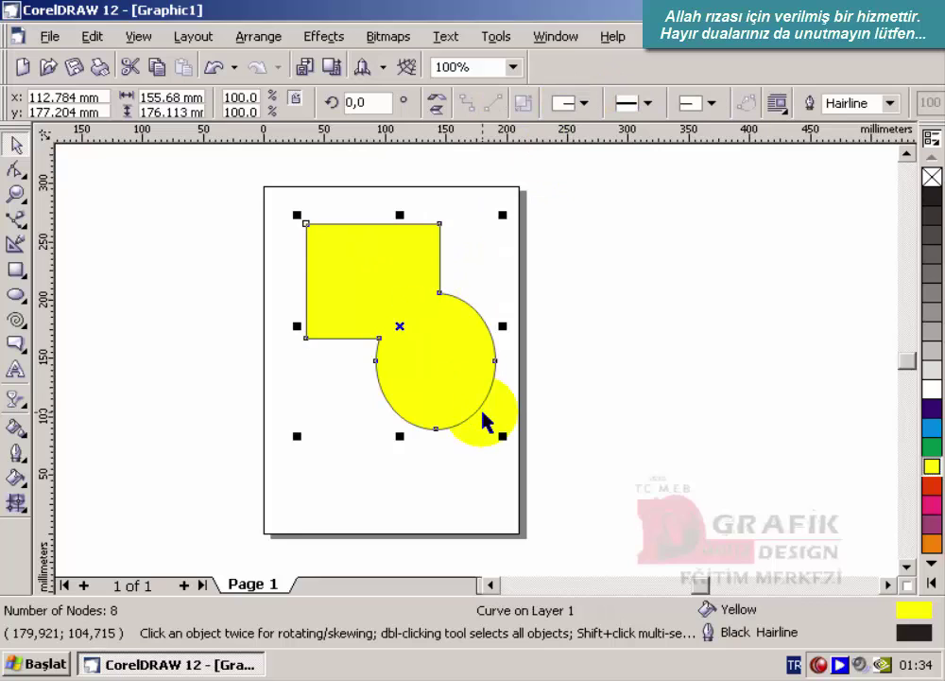
click(207, 70)
Step: Shift the ellipse slightly up and left and remove the fill from both shapes, keeping their black hairline outlines
drag(454, 369, 429, 353)
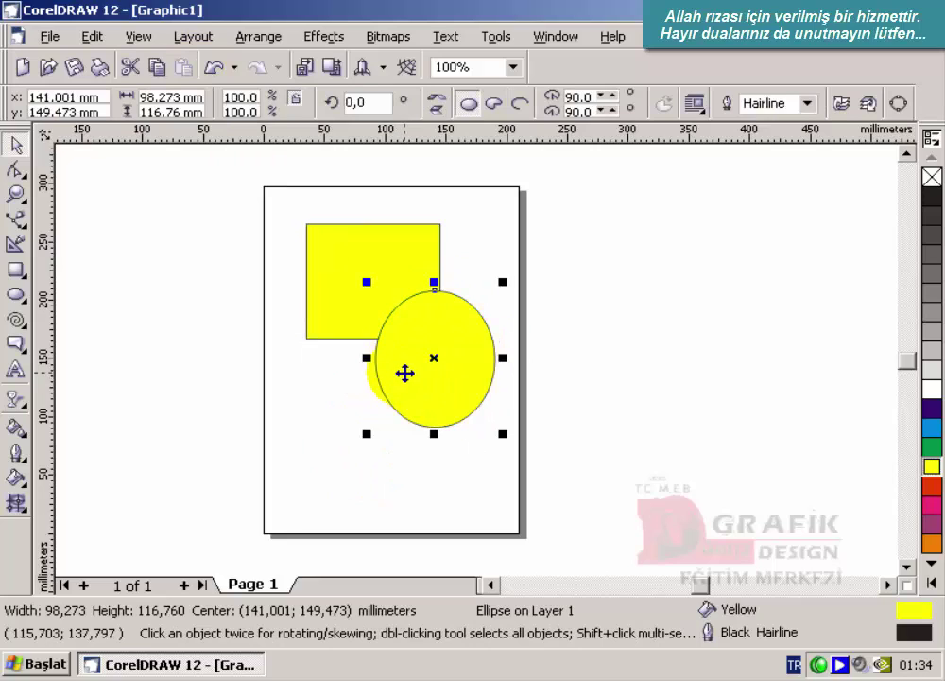
right_click(930, 175)
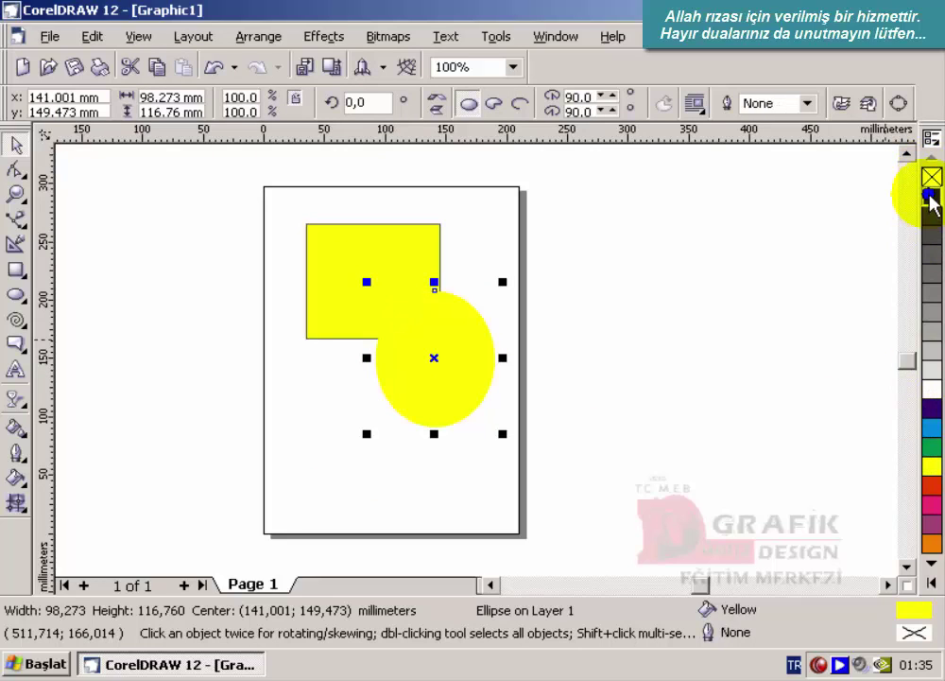
right_click(932, 196)
click(930, 176)
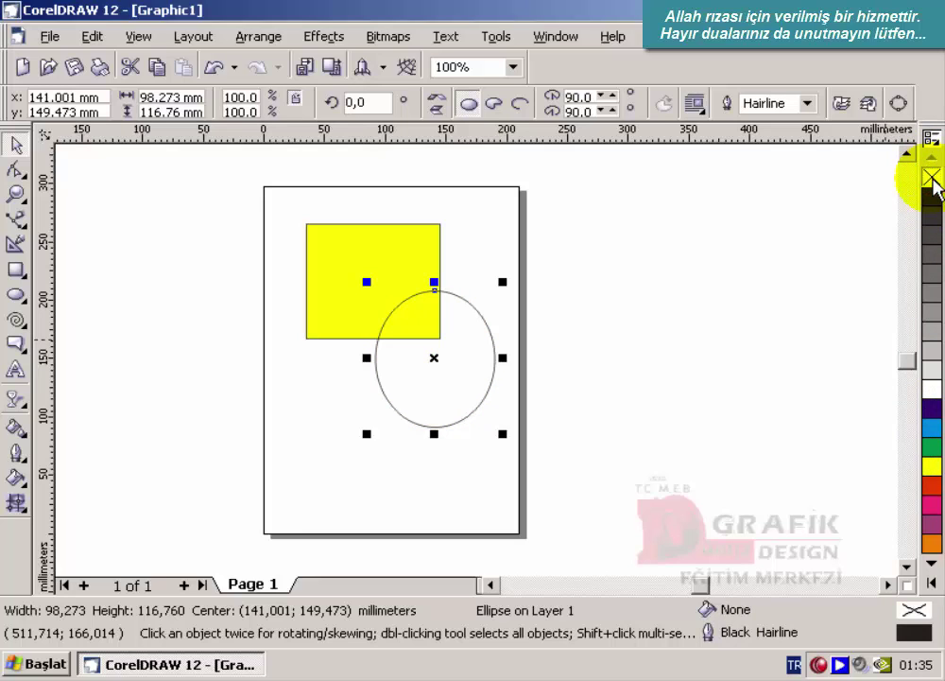
click(380, 249)
click(928, 177)
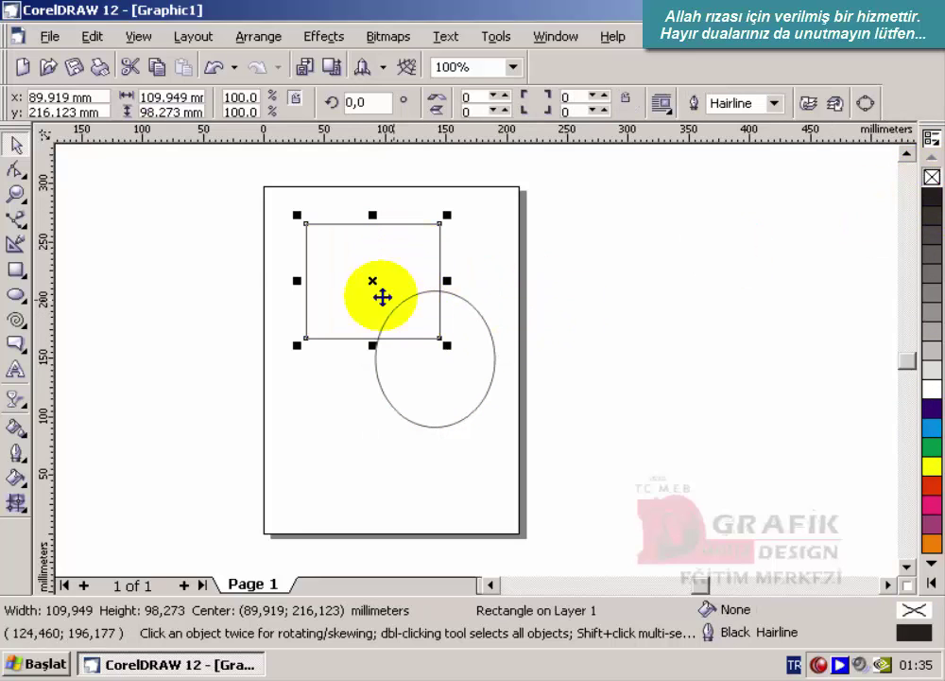
Step: Weld the unfilled rectangle and ellipse into one outline and undo the weld
drag(264, 191, 535, 471)
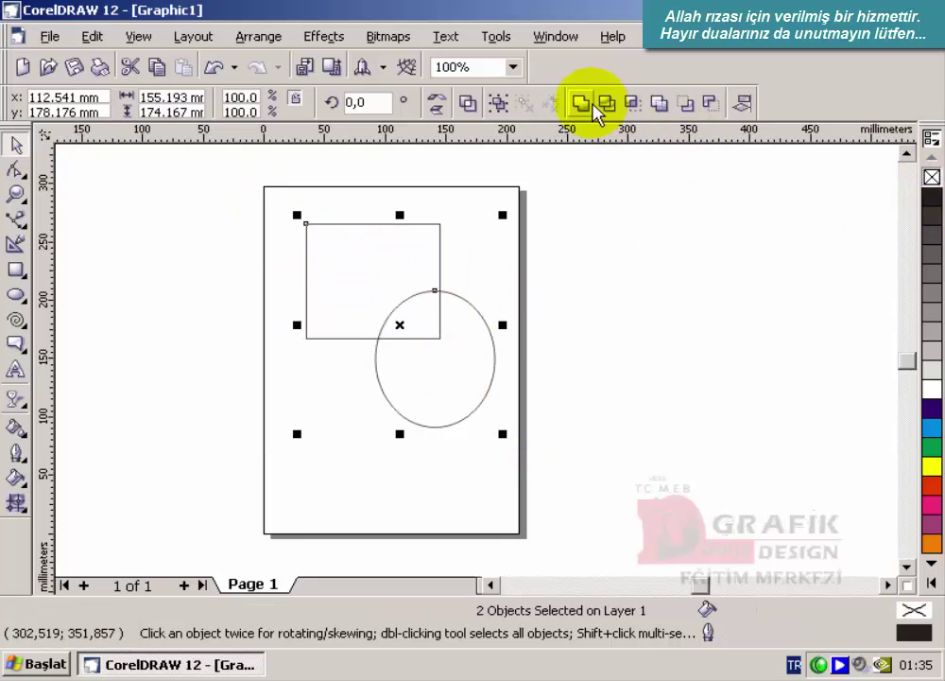
click(583, 102)
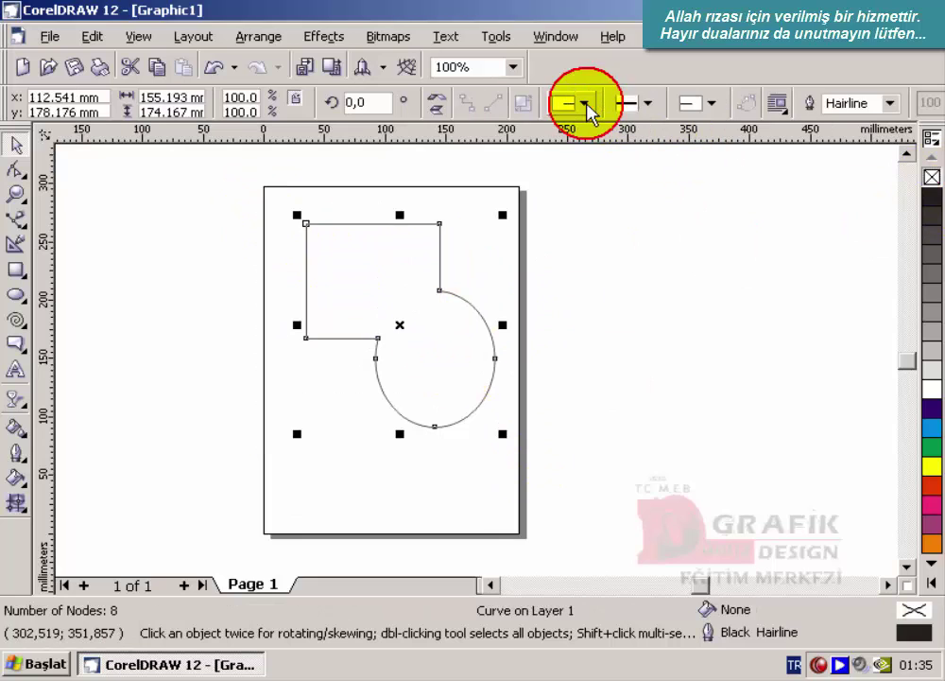
click(214, 67)
Step: Trim the rectangle with the ellipse, move the ellipse away down and right, and undo both changes
drag(269, 196, 533, 464)
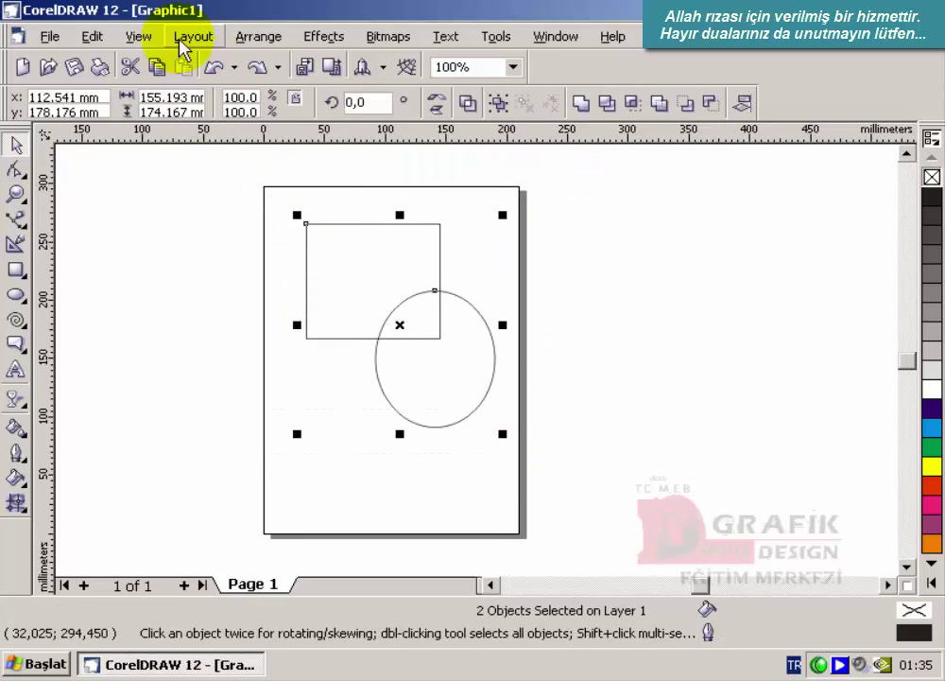
click(258, 38)
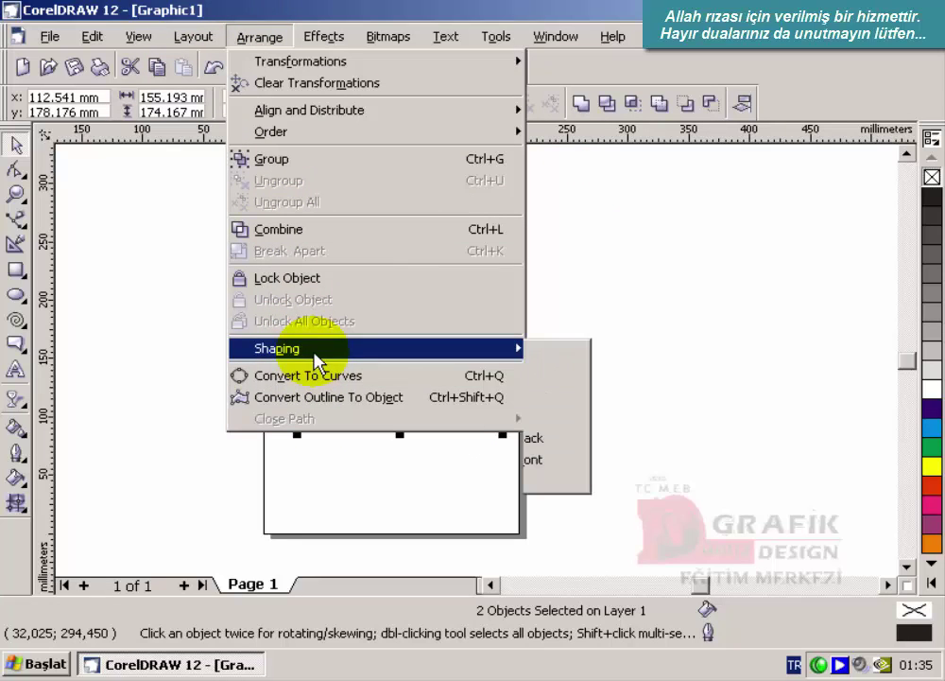
click(561, 374)
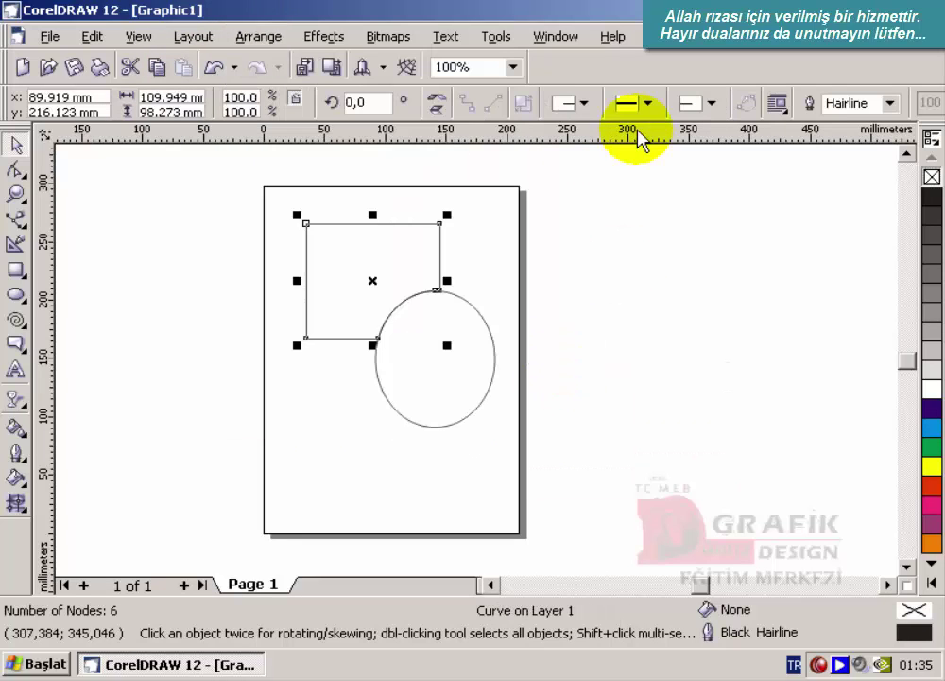
click(545, 317)
drag(483, 327, 509, 379)
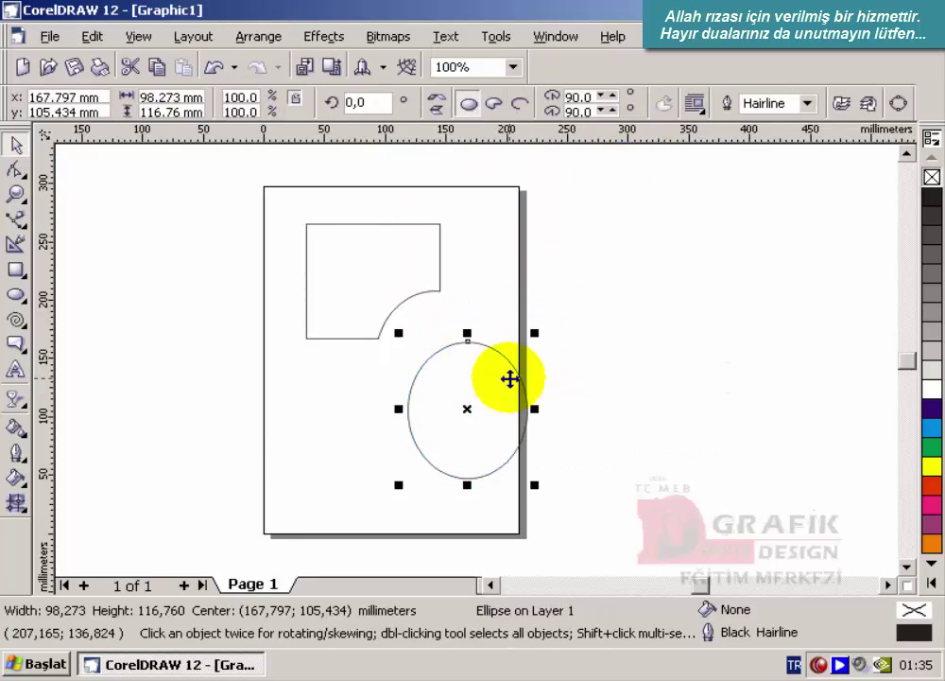
click(217, 66)
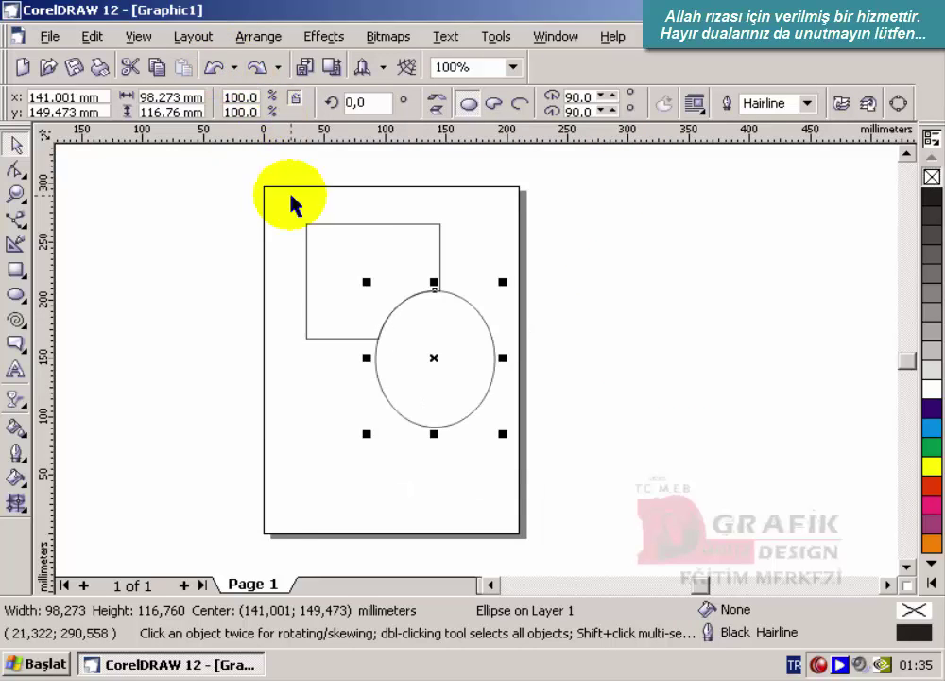
click(217, 67)
Step: Intersect the rectangle and ellipse, move the overlap piece to the page's left edge, and undo these changes
drag(249, 178, 478, 465)
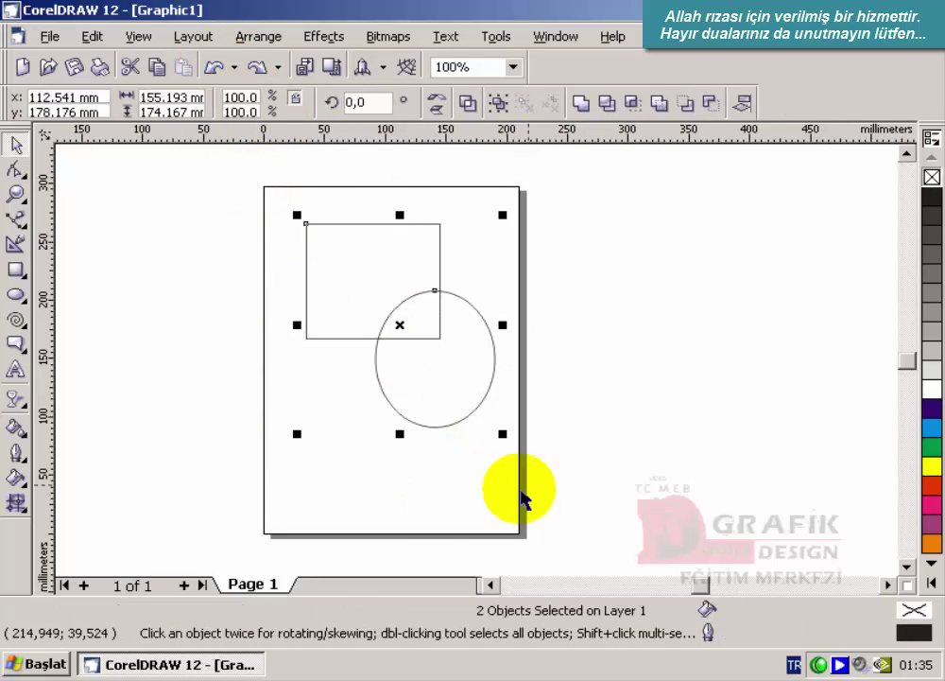
click(636, 104)
drag(408, 315, 276, 405)
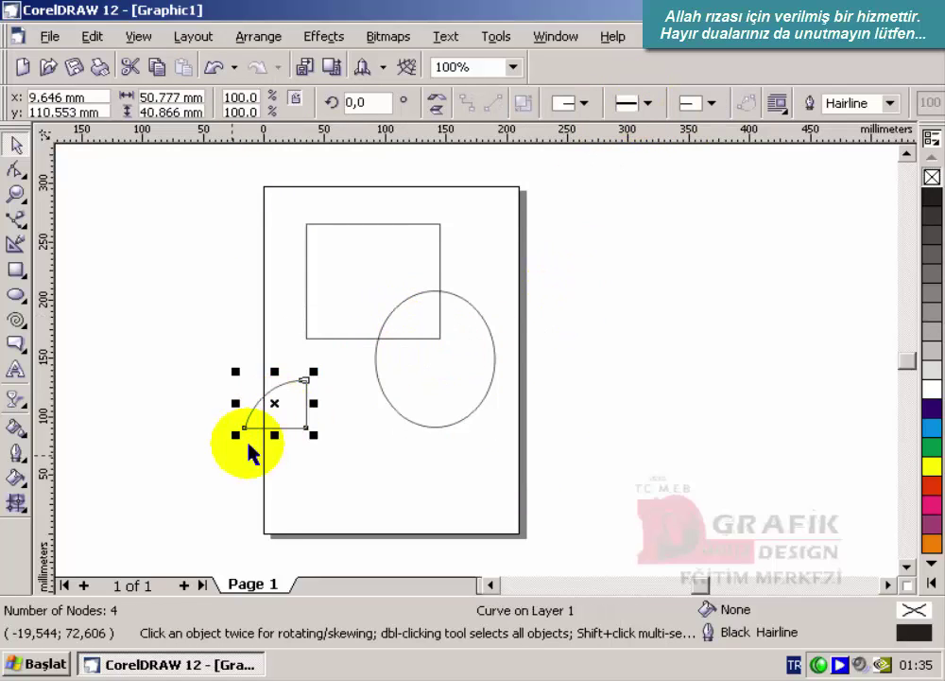
click(216, 68)
Step: Simplify the overlapping rectangle and ellipse, move the ellipse slightly to the right, and undo these changes
drag(262, 190, 524, 464)
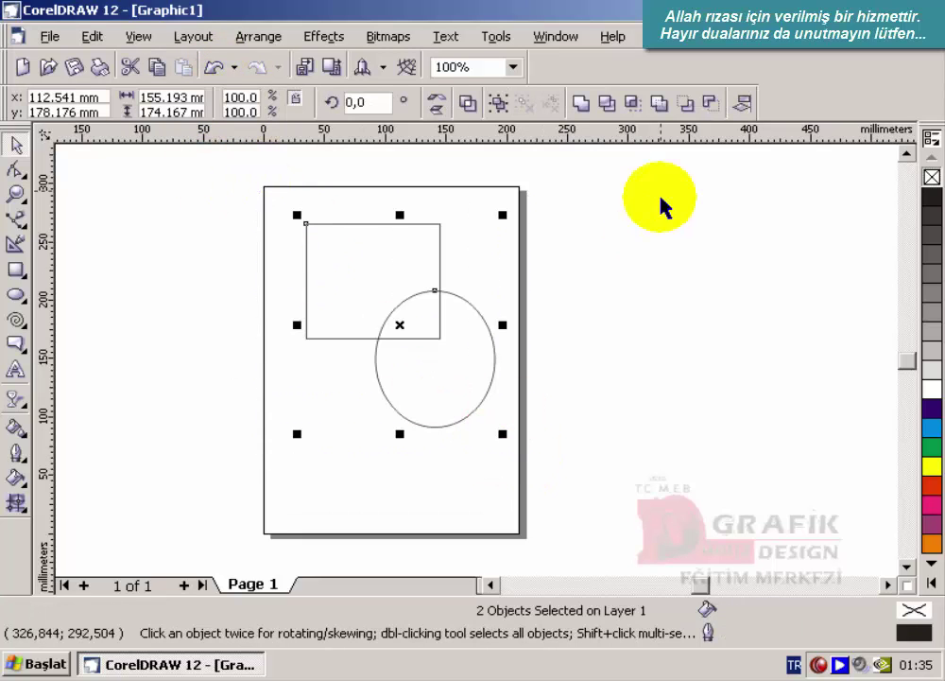
click(663, 111)
click(473, 323)
drag(476, 310, 501, 333)
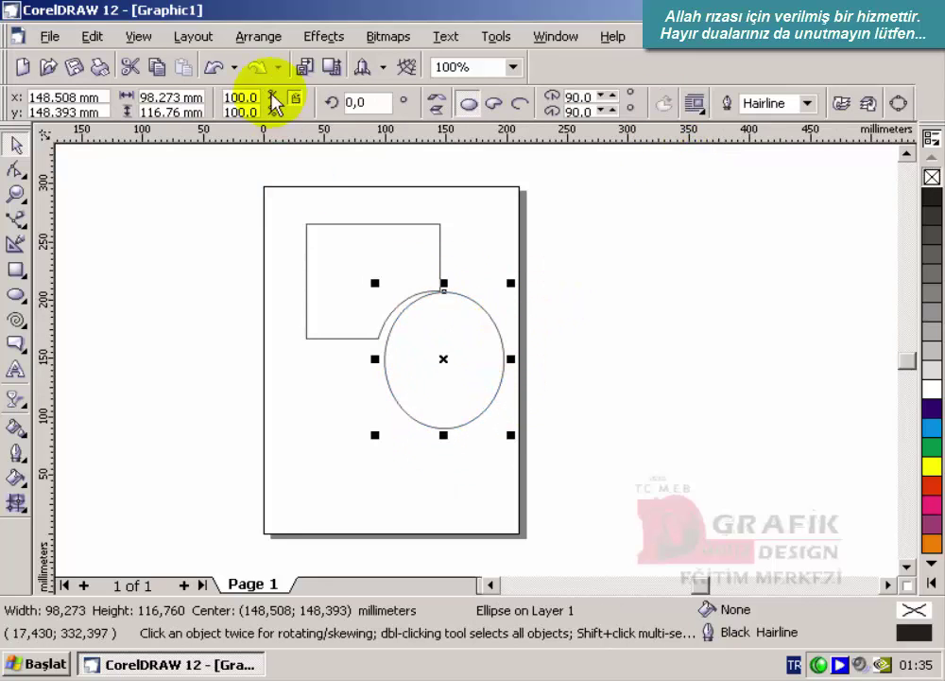
click(215, 67)
click(214, 68)
click(214, 68)
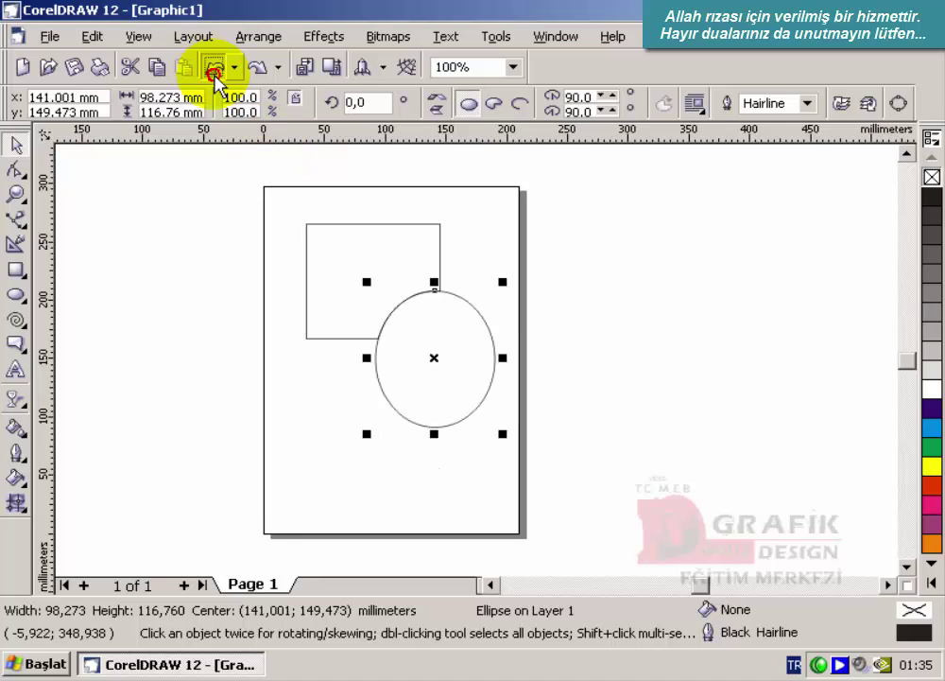
Step: Select the overlapping rectangle and ellipse, apply Front Minus Back to cut the rectangle from the ellipse, and undo it
click(215, 68)
drag(276, 191, 530, 481)
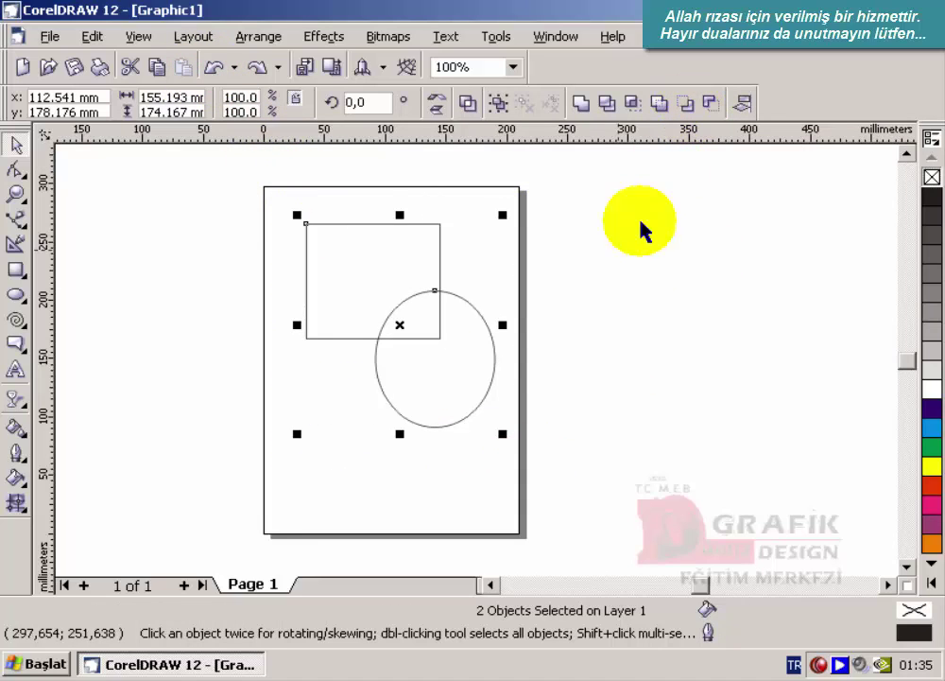
click(686, 104)
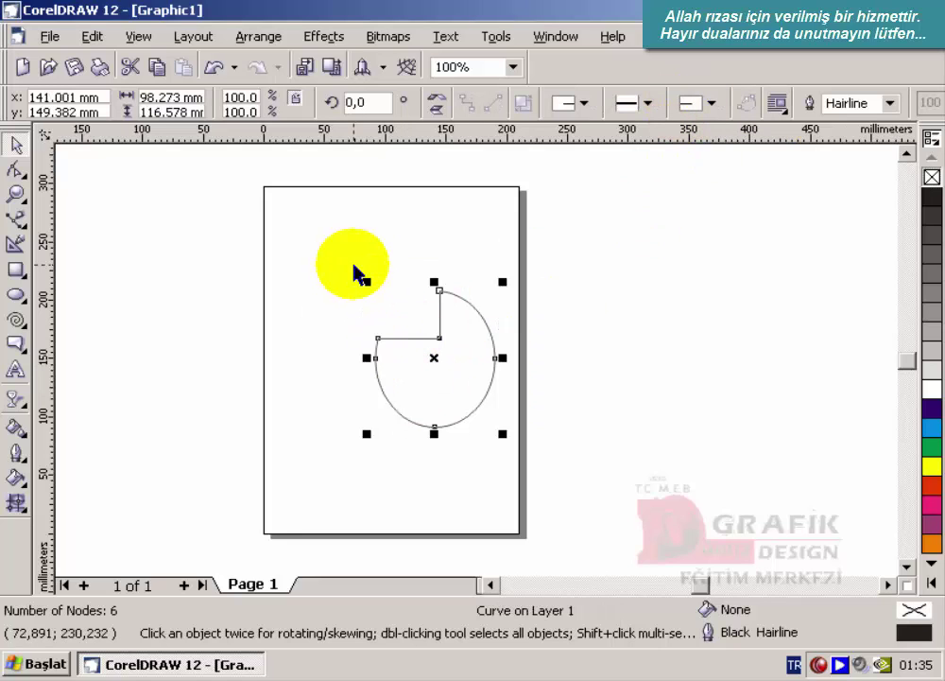
click(213, 67)
Step: Apply Back Minus Front to cut the ellipse out of the rectangle, and undo the cut
drag(283, 211, 518, 435)
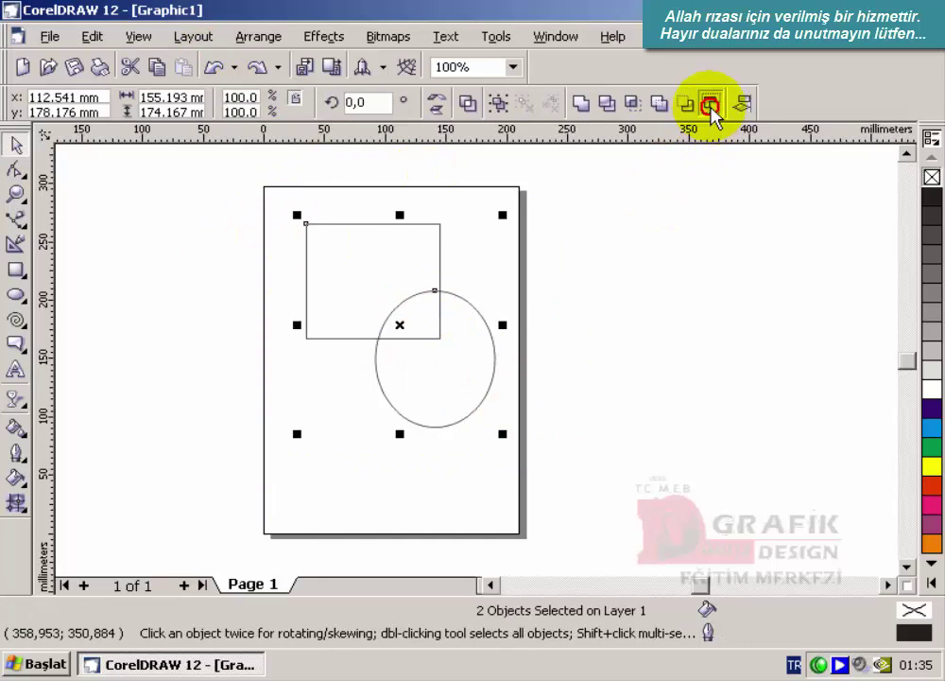
click(712, 104)
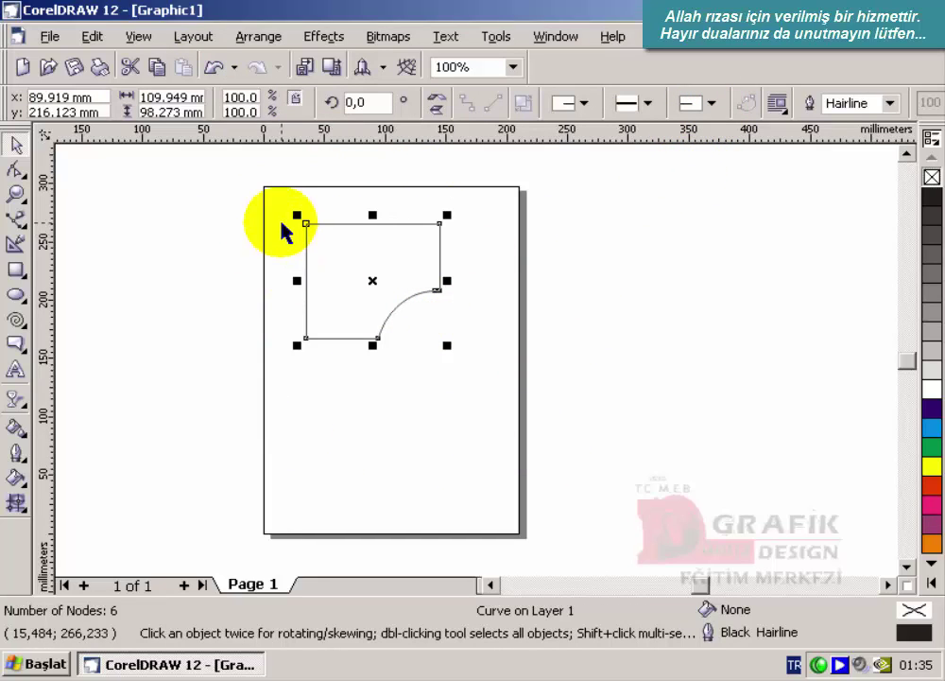
click(216, 67)
Step: Trim the rectangle with the ellipse through the Shaping docker, leaving the source object, and move the ellipse down clear of it
drag(279, 197, 553, 452)
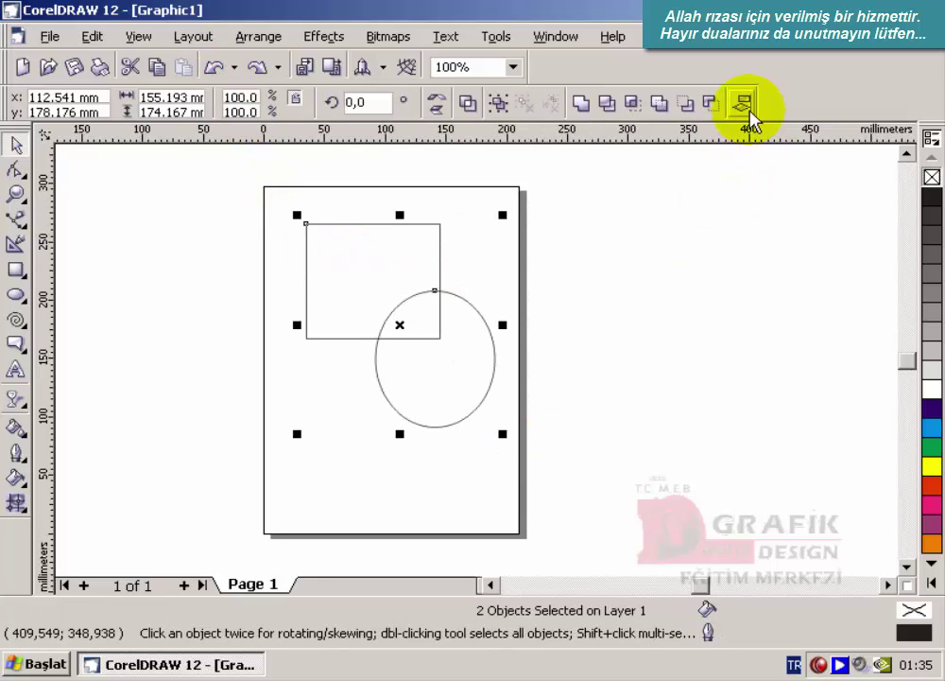
click(266, 44)
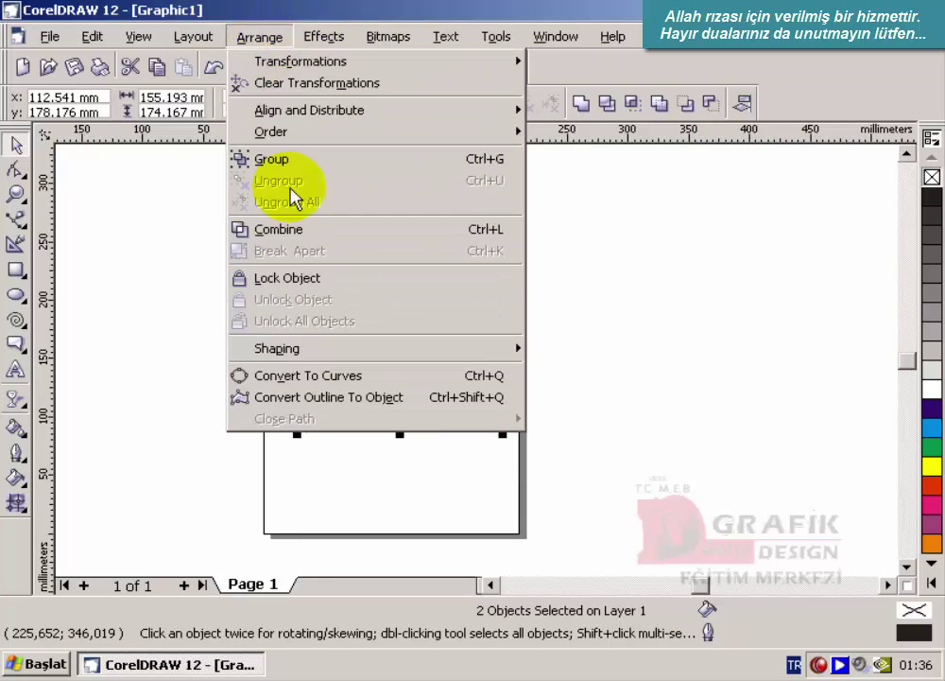
mouse_move(357, 352)
click(596, 483)
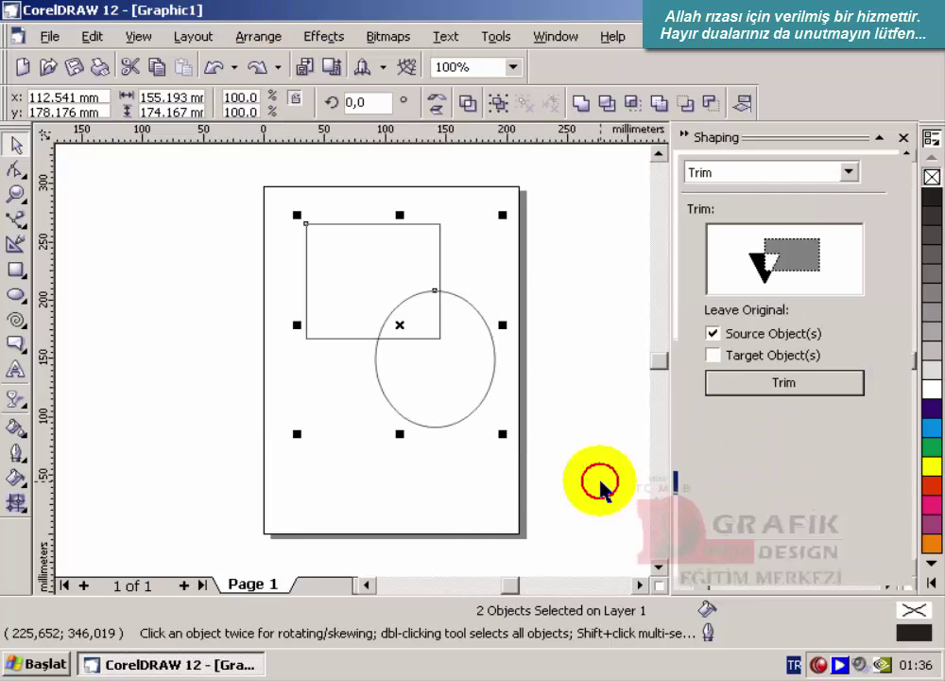
click(851, 172)
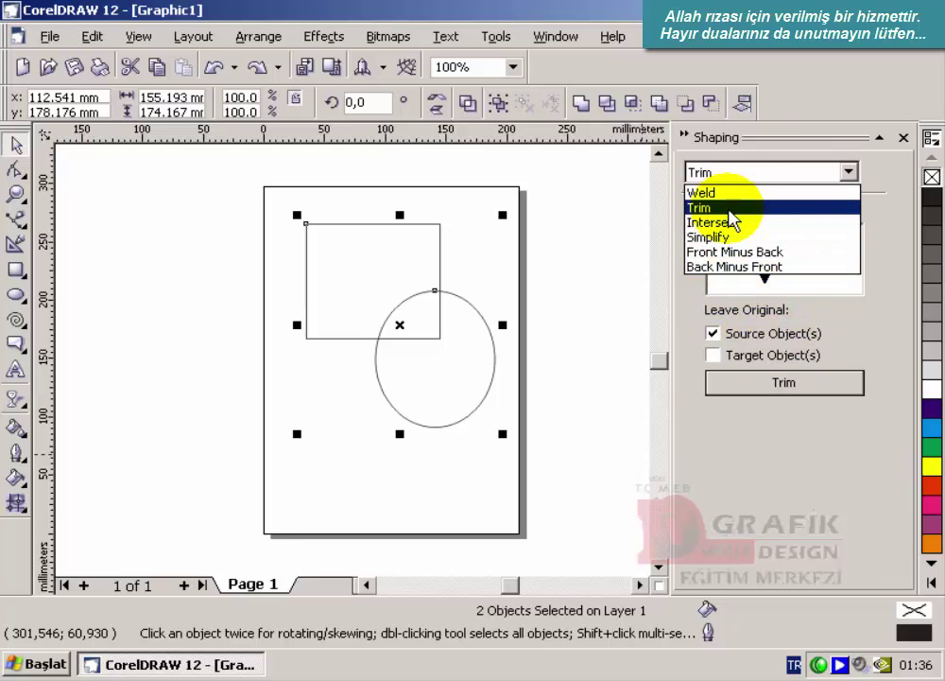
click(729, 208)
click(795, 382)
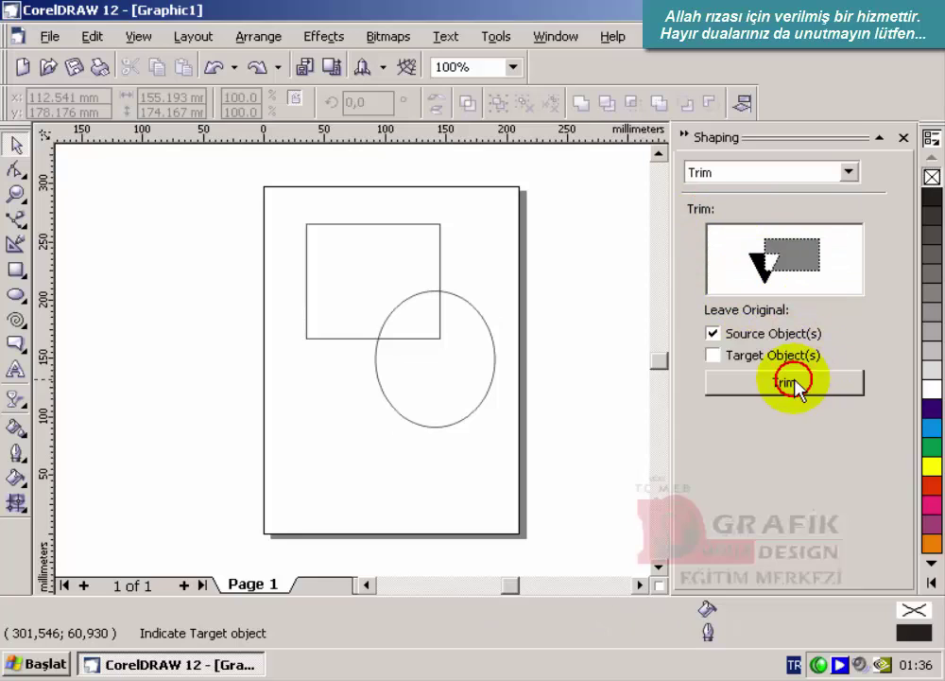
click(445, 321)
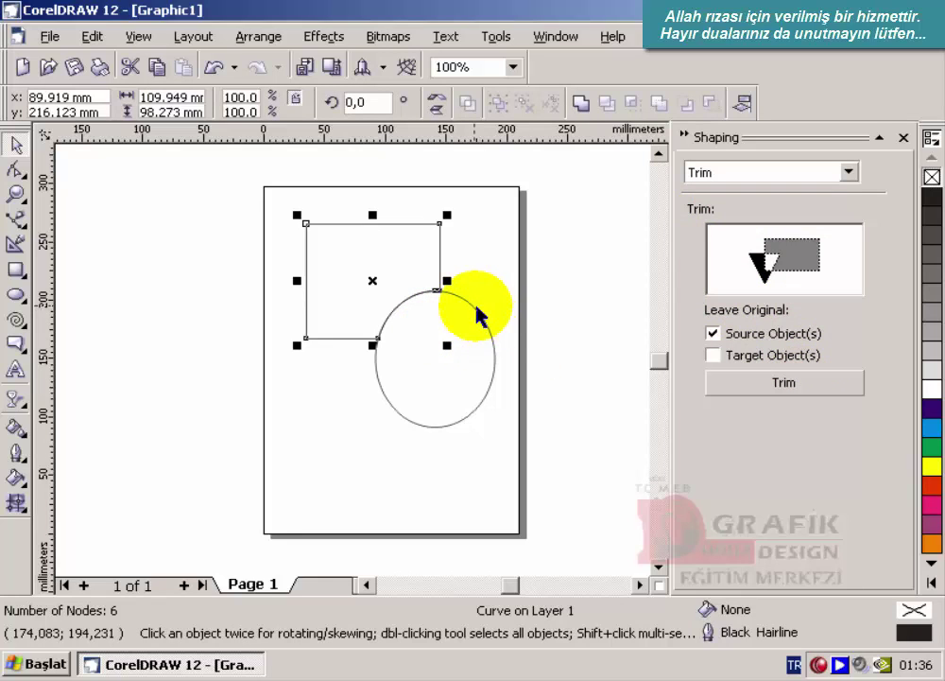
drag(476, 313, 474, 391)
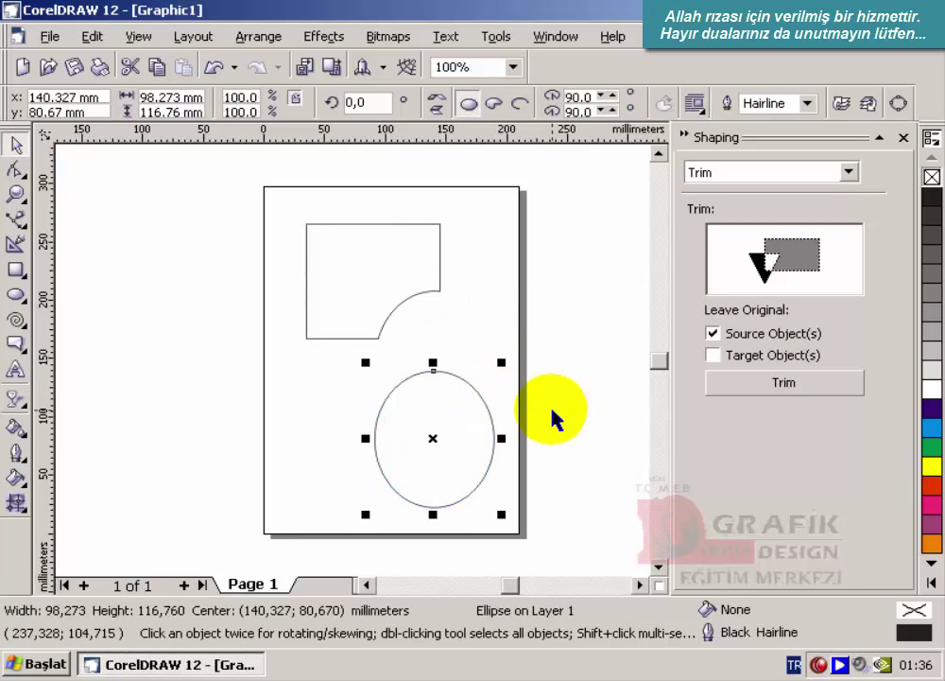
Step: Close the Shaping docker and delete the trimmed rectangle and the ellipse
drag(258, 190, 529, 518)
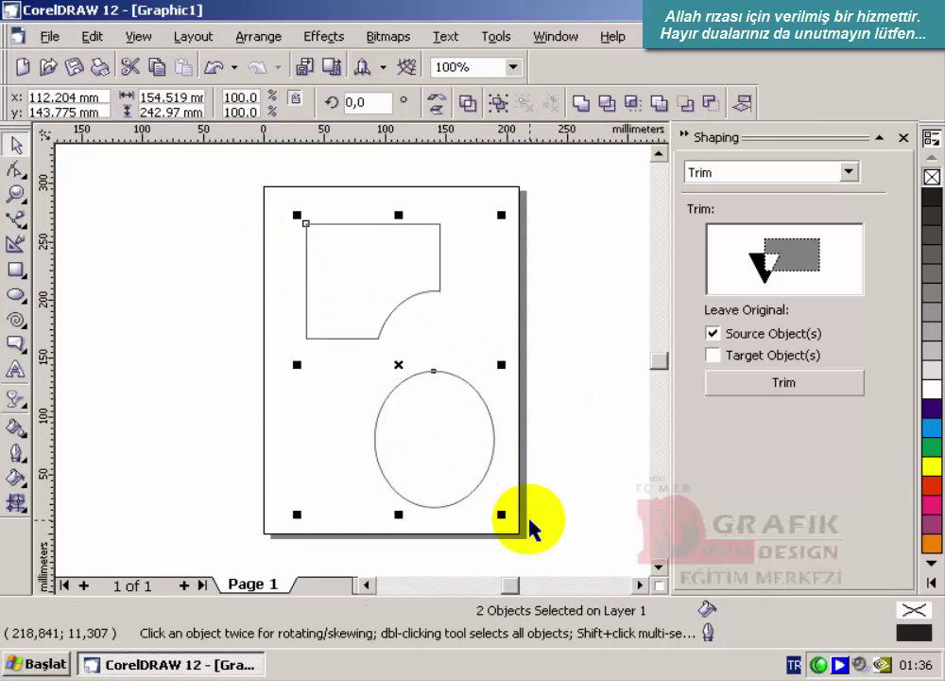
click(904, 137)
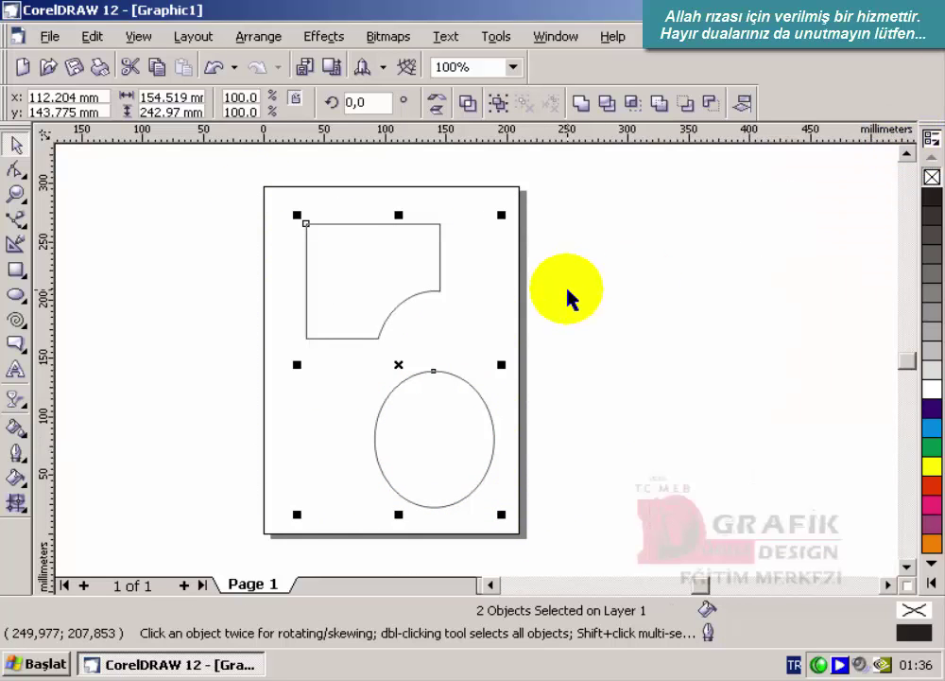
key(Delete)
click(269, 38)
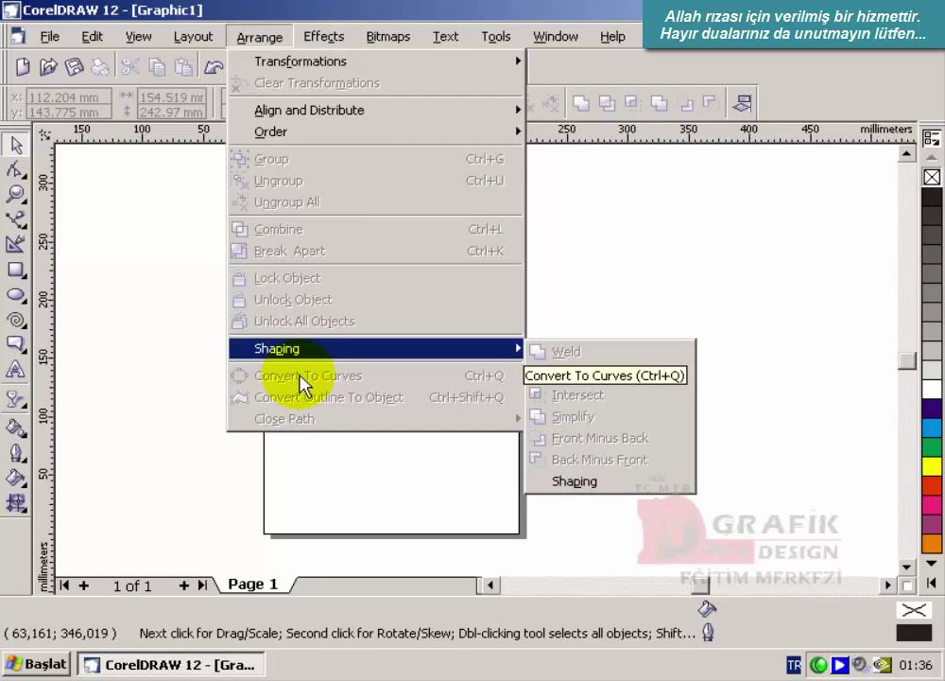
click(173, 322)
Step: Add the artistic text "DÜNYA GRAFİK" in the upper part of the page and enlarge it to about 70 pt
click(16, 370)
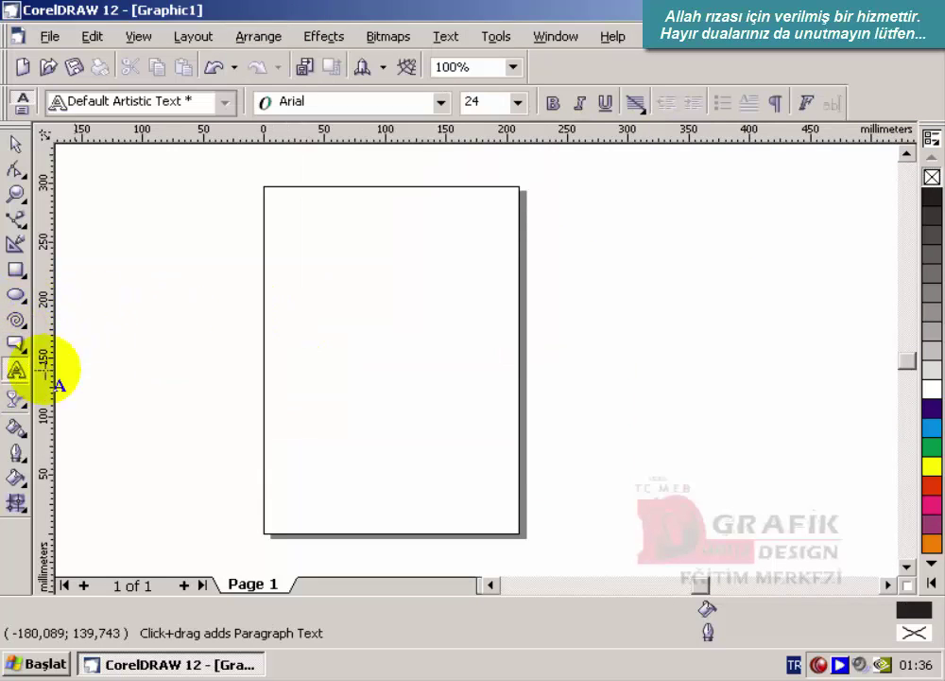
click(307, 263)
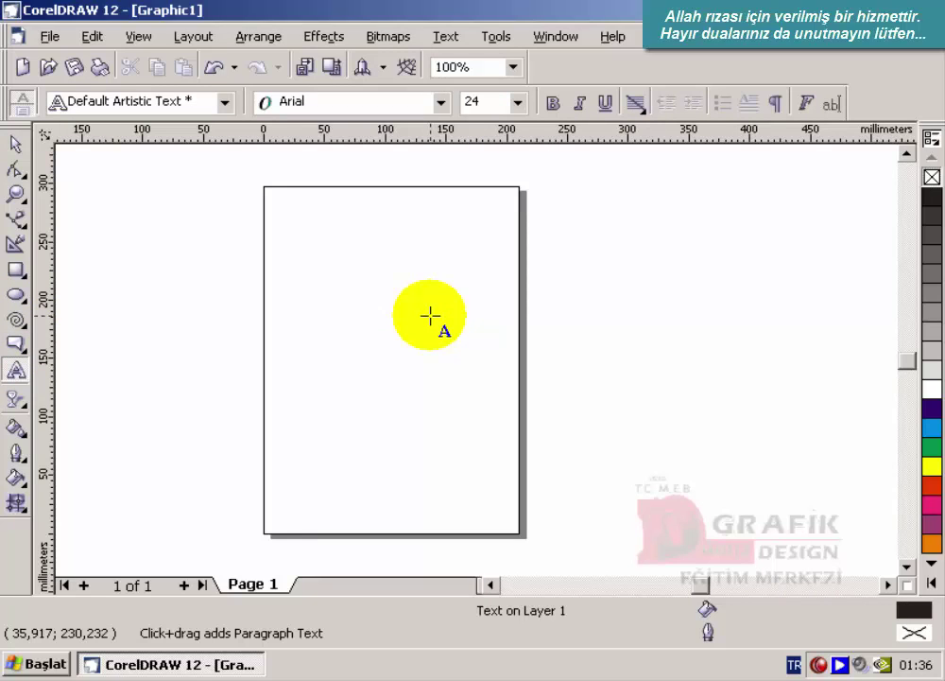
text(C)
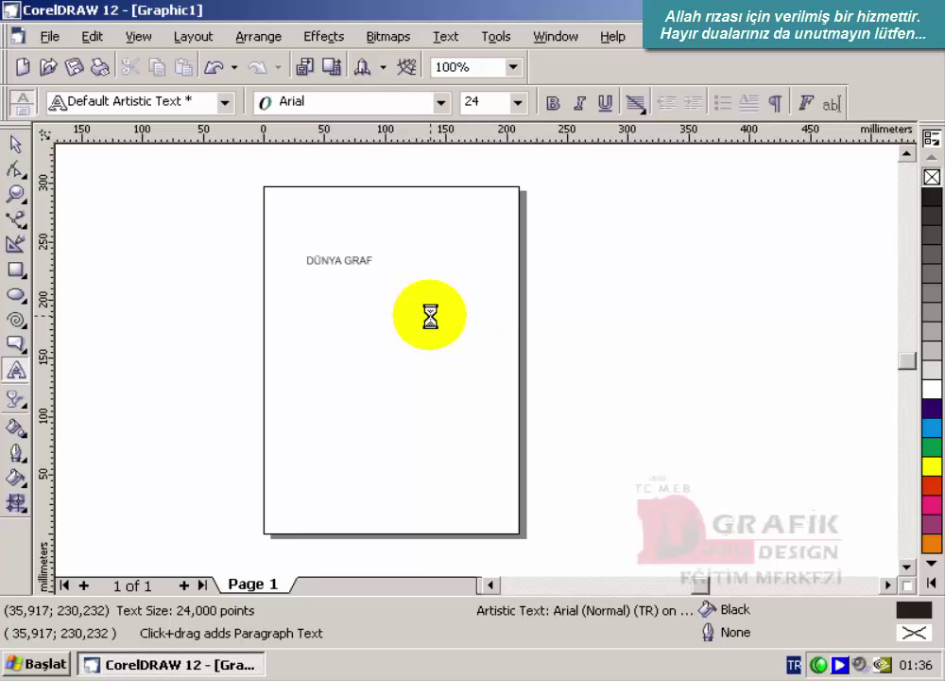
click(15, 144)
drag(392, 272, 543, 303)
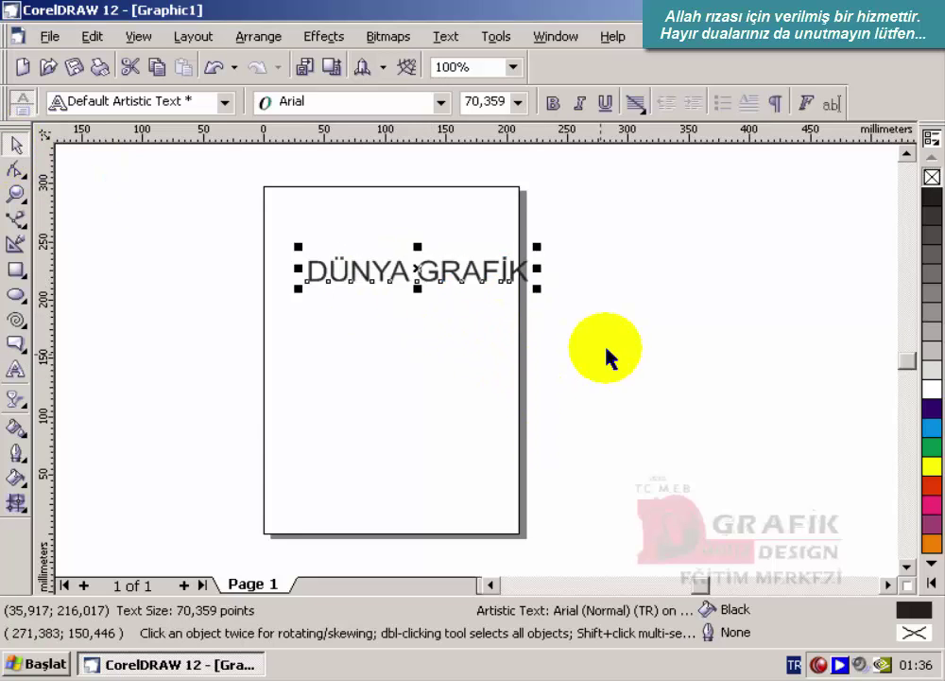
click(538, 302)
click(453, 273)
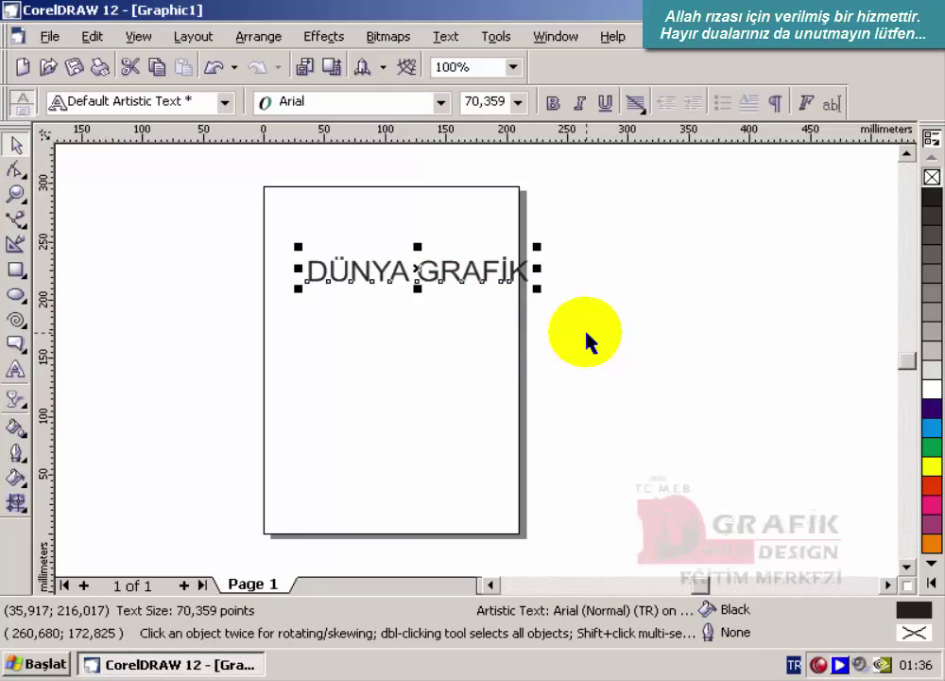
Step: Move the text leftward so it fits within the page and set its font to Lucida Console
drag(419, 268, 388, 279)
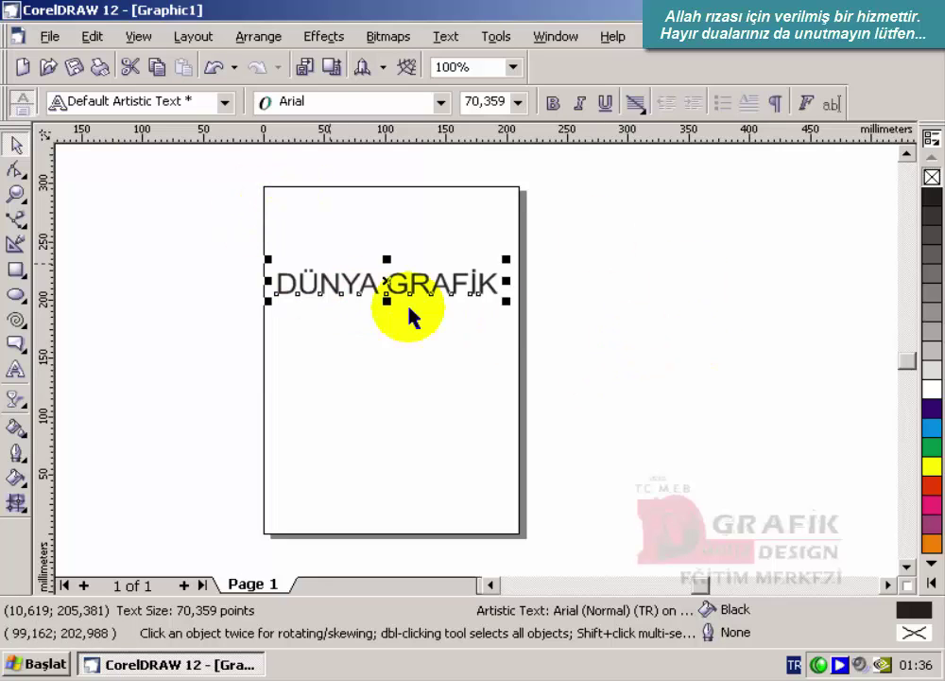
click(441, 103)
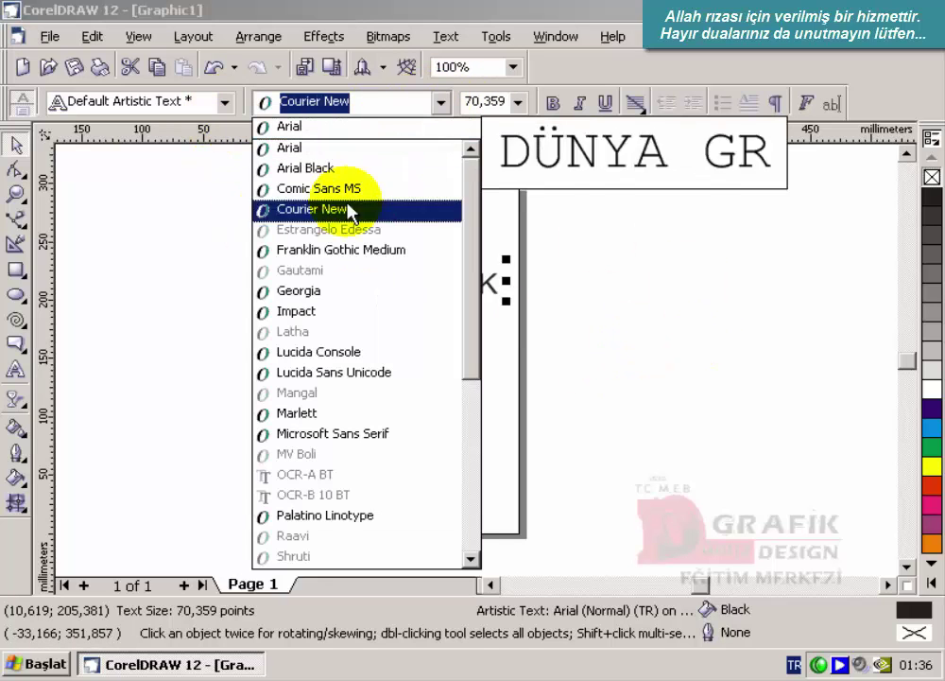
click(338, 352)
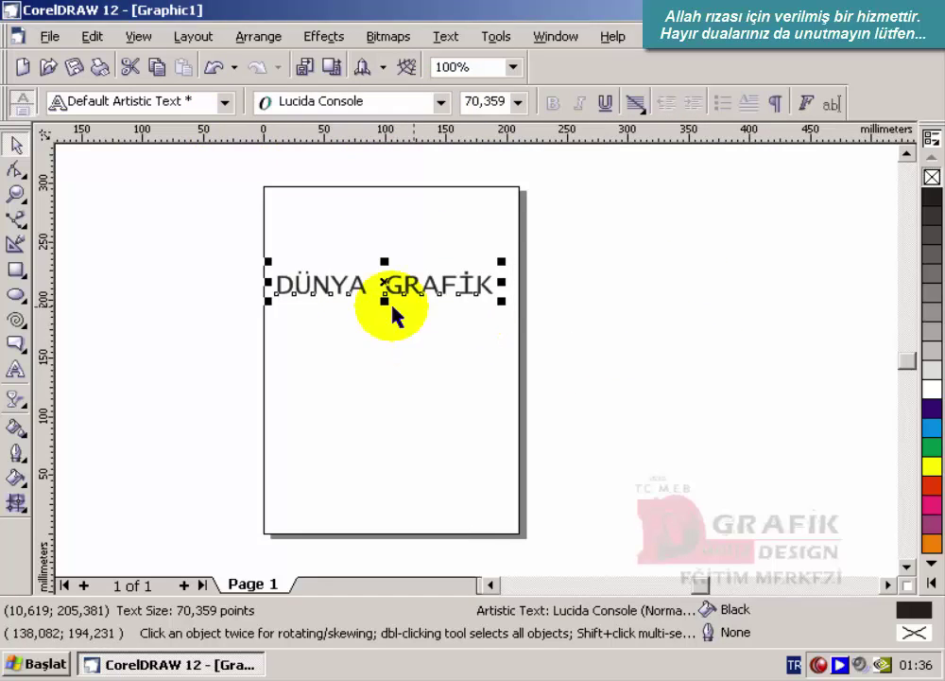
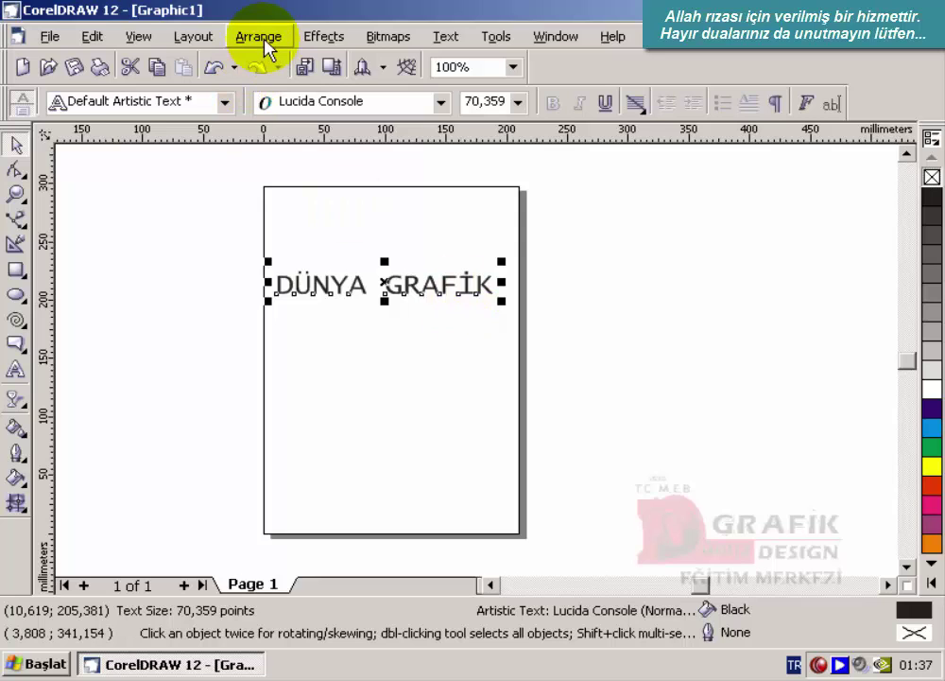
Step: Convert the "DÜNYA GRAFİK" text to curves, move it up on the page, and deselect it
click(263, 38)
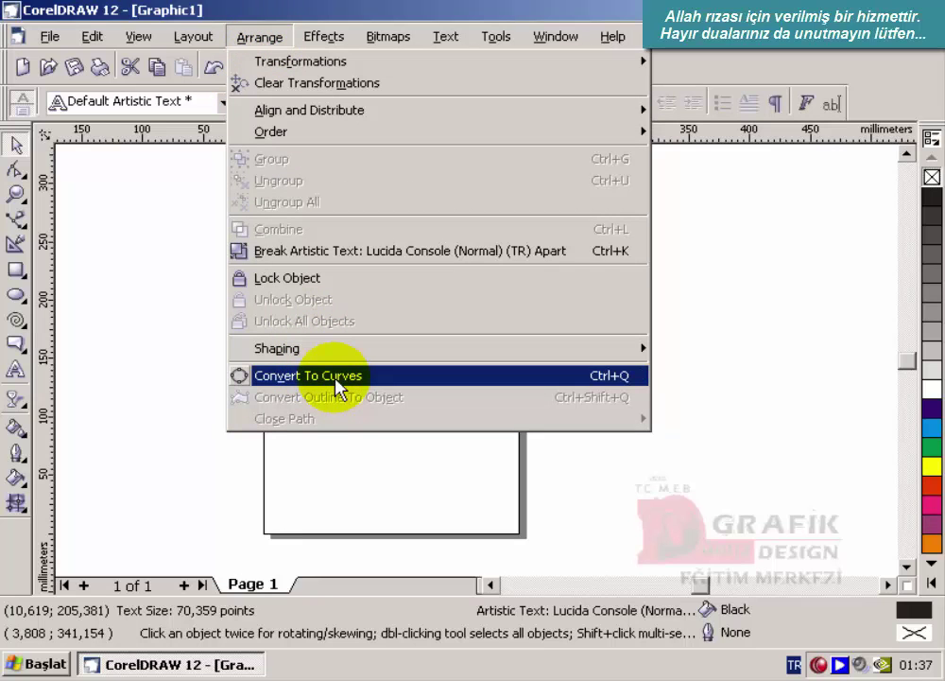
click(335, 377)
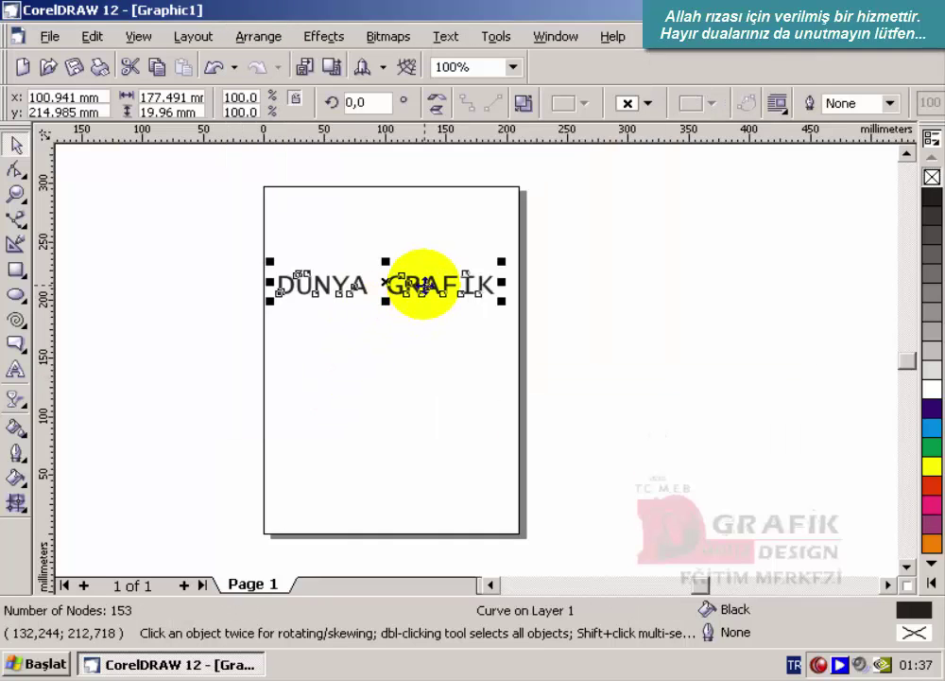
drag(421, 284, 422, 247)
click(452, 318)
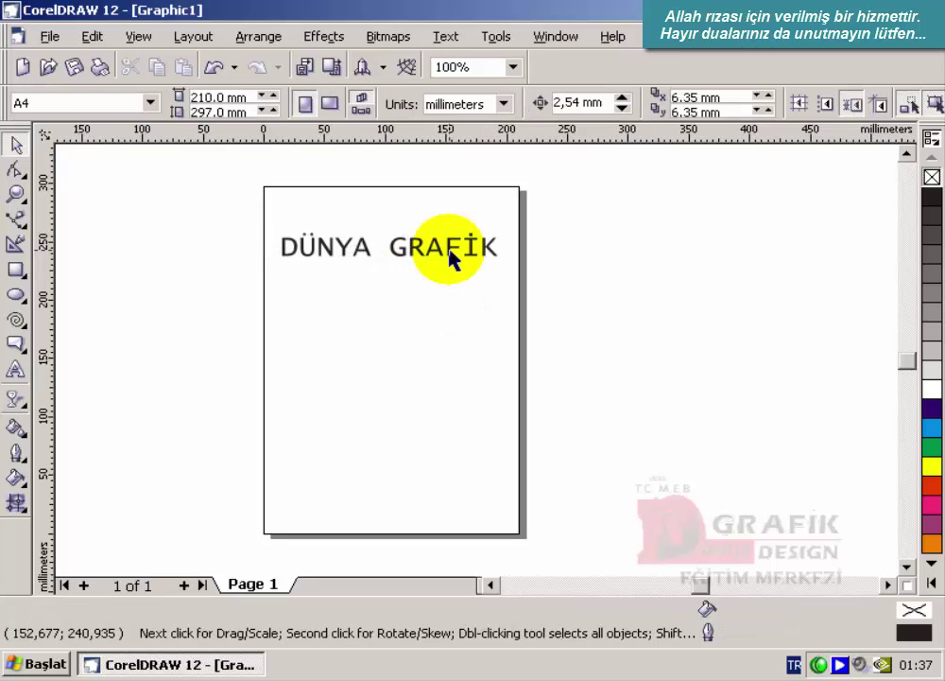
Step: Pull the lower-right corner node of the letter K diagonally out to about (207, 227) mm and fill the lettering with red
click(448, 255)
click(13, 171)
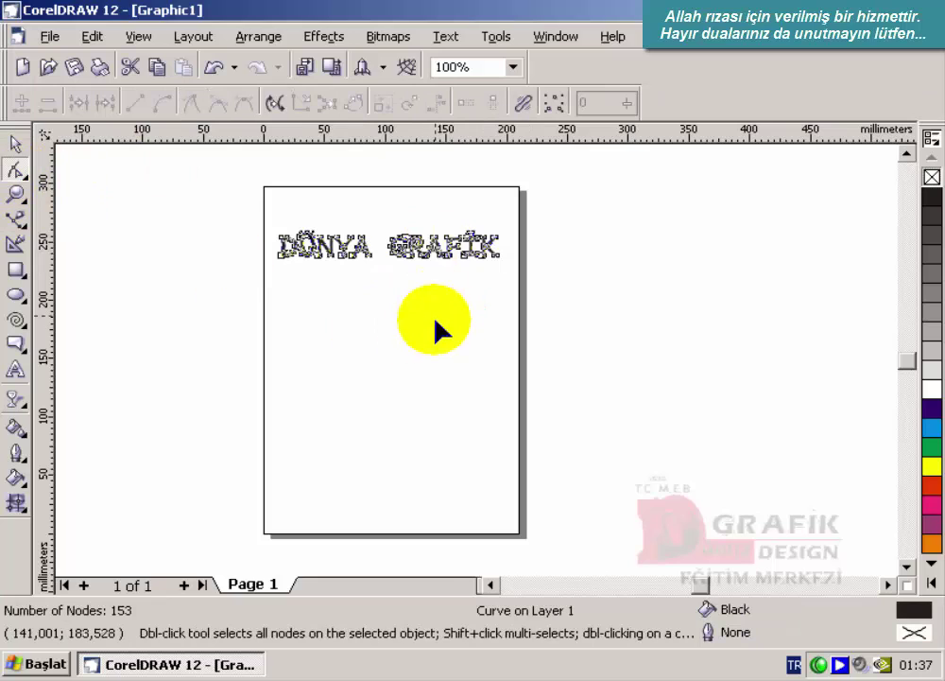
click(15, 194)
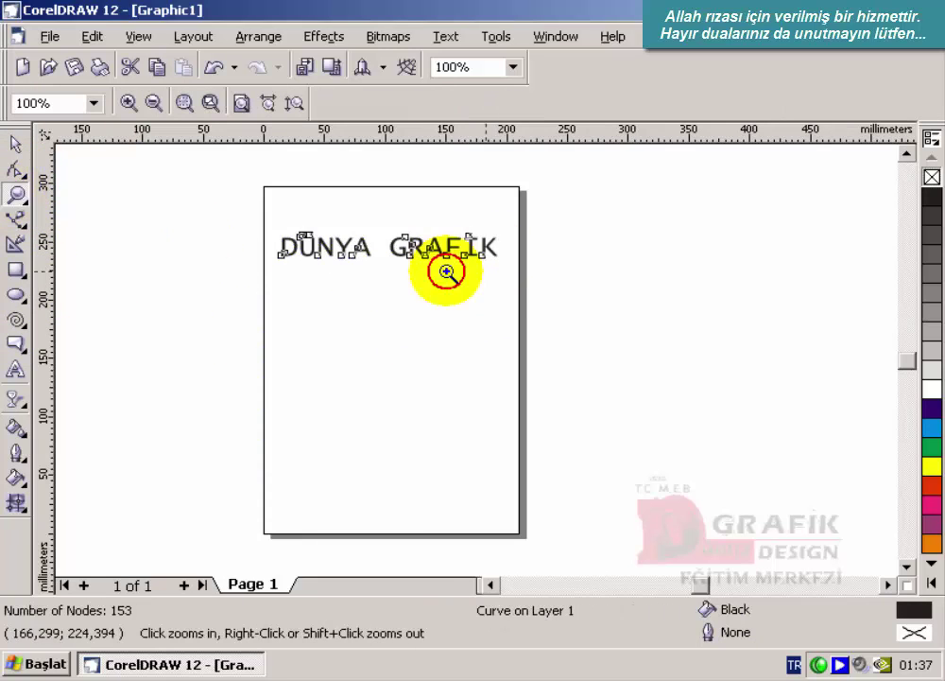
drag(433, 217, 518, 281)
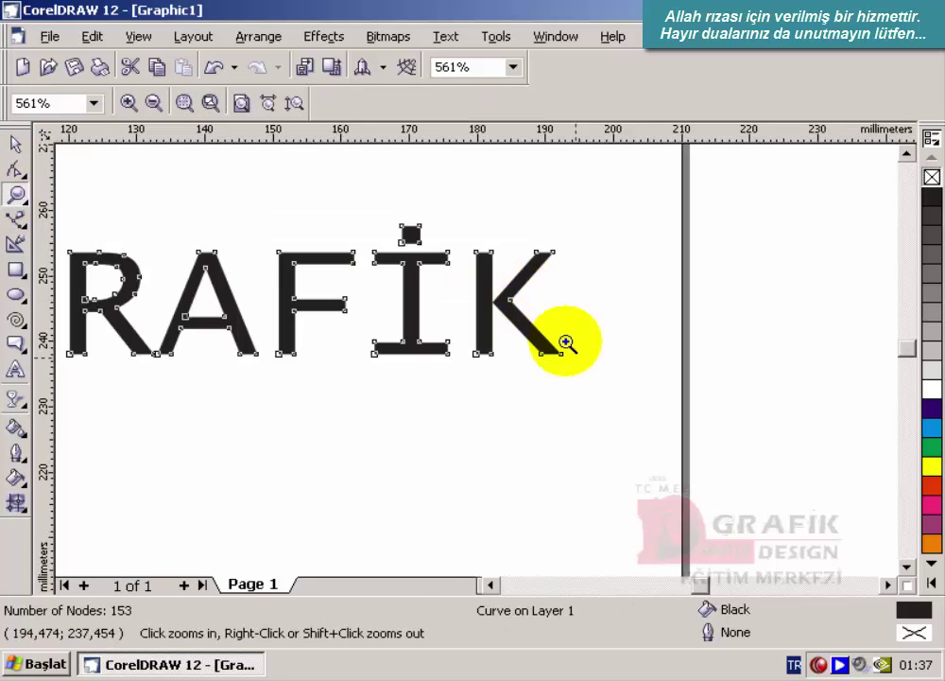
click(15, 170)
drag(562, 356, 660, 425)
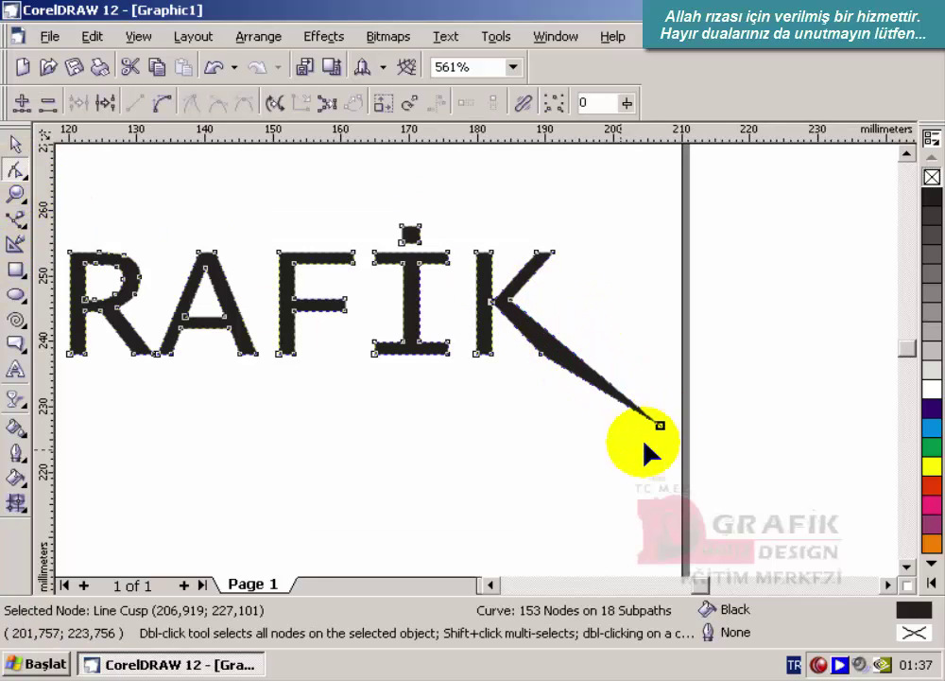
click(932, 485)
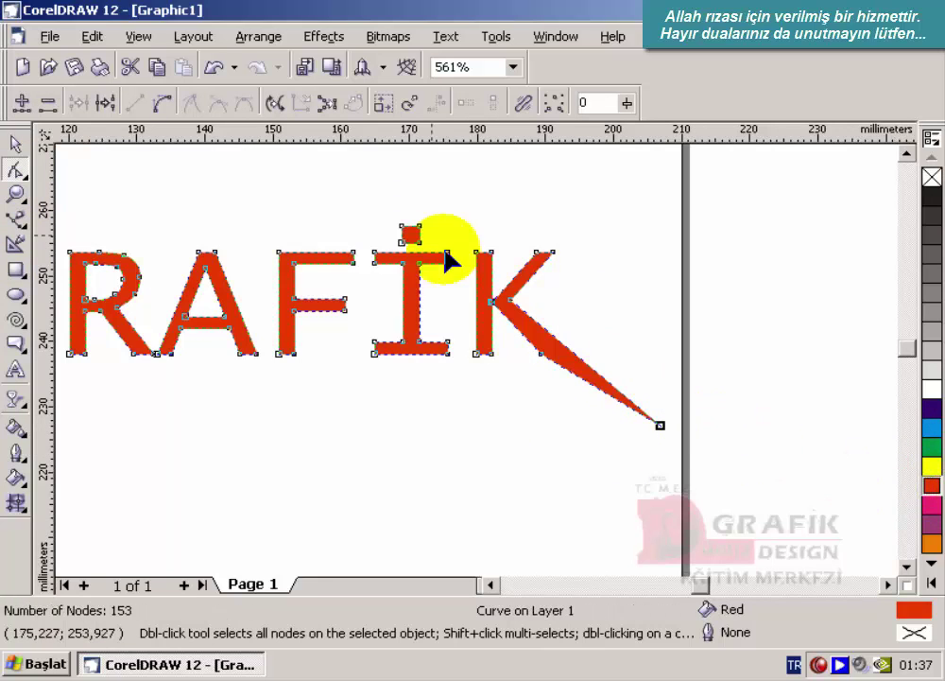
click(482, 397)
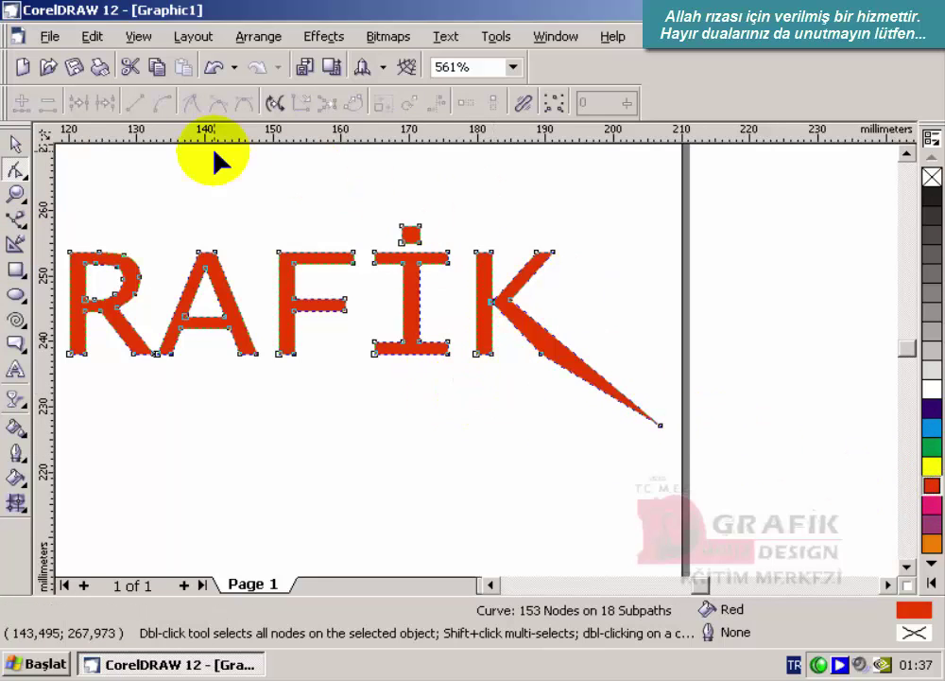
Step: Break the red lettering curve apart into separate shapes and clear the selection
click(16, 144)
click(515, 272)
click(489, 280)
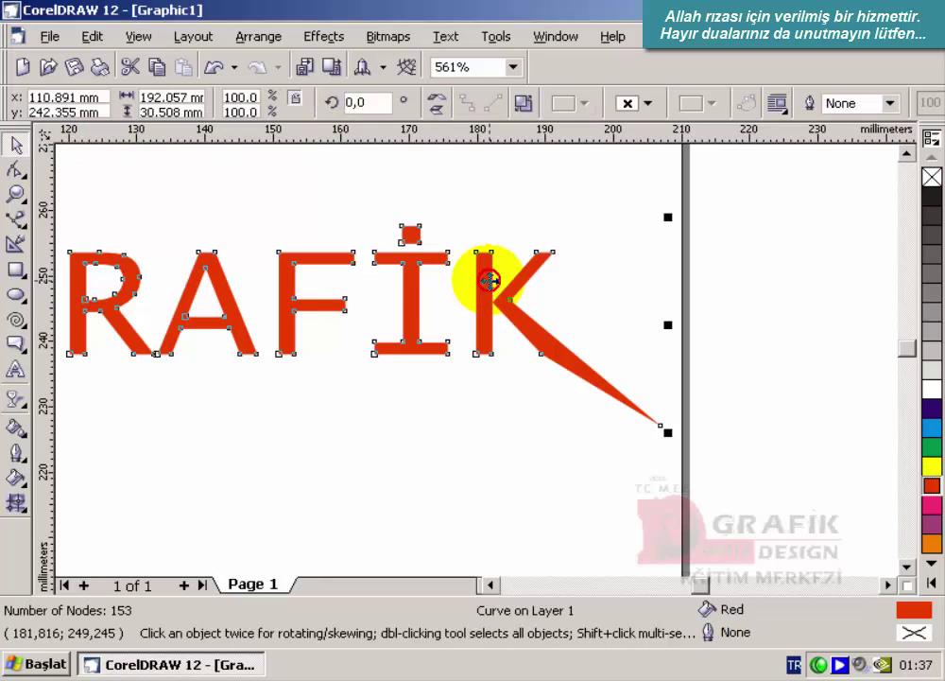
click(251, 37)
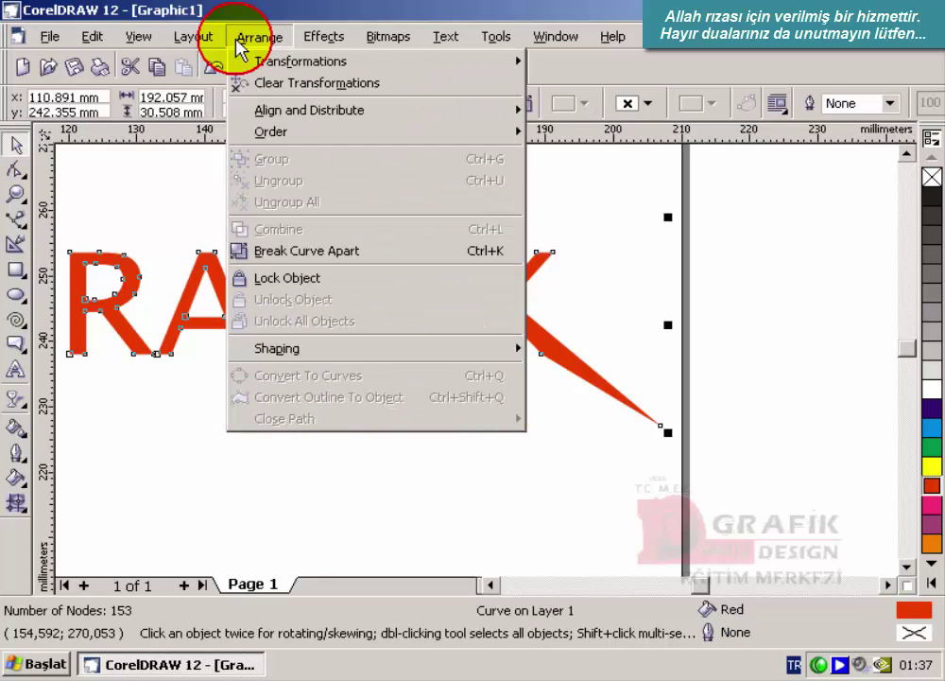
click(274, 250)
click(563, 439)
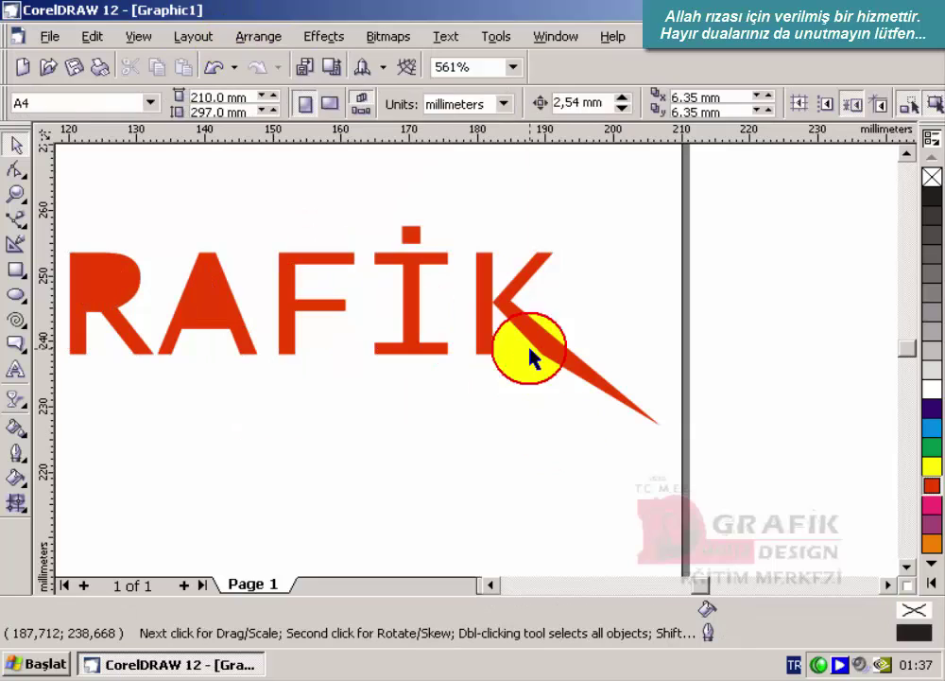
Step: Move the letter K away from the lettering toward the page's right edge and pull its upper-left corner node out to about (183, 265) mm
click(545, 348)
drag(534, 317, 652, 298)
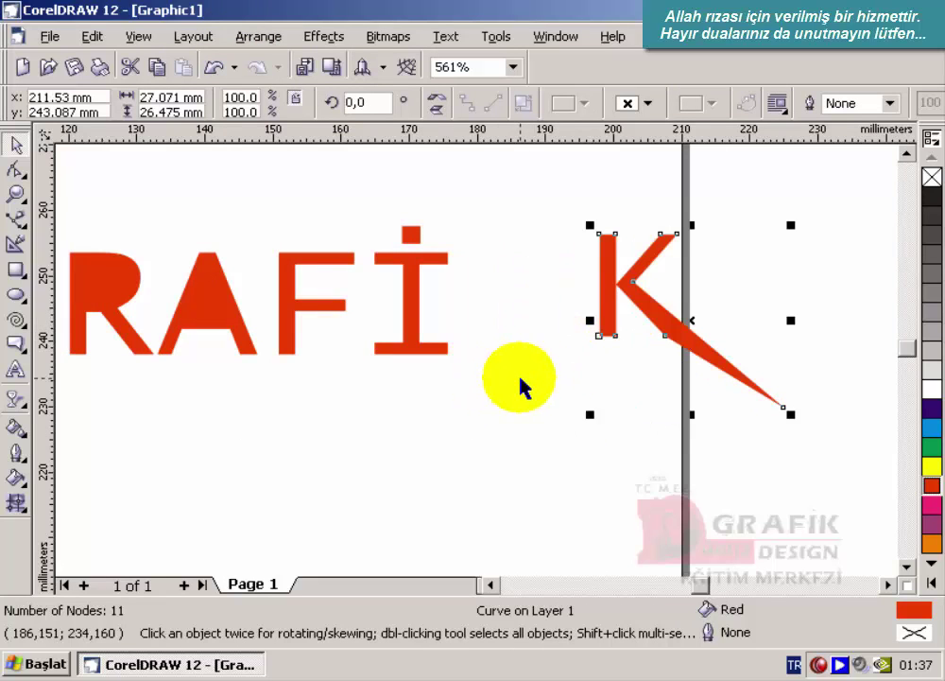
click(15, 168)
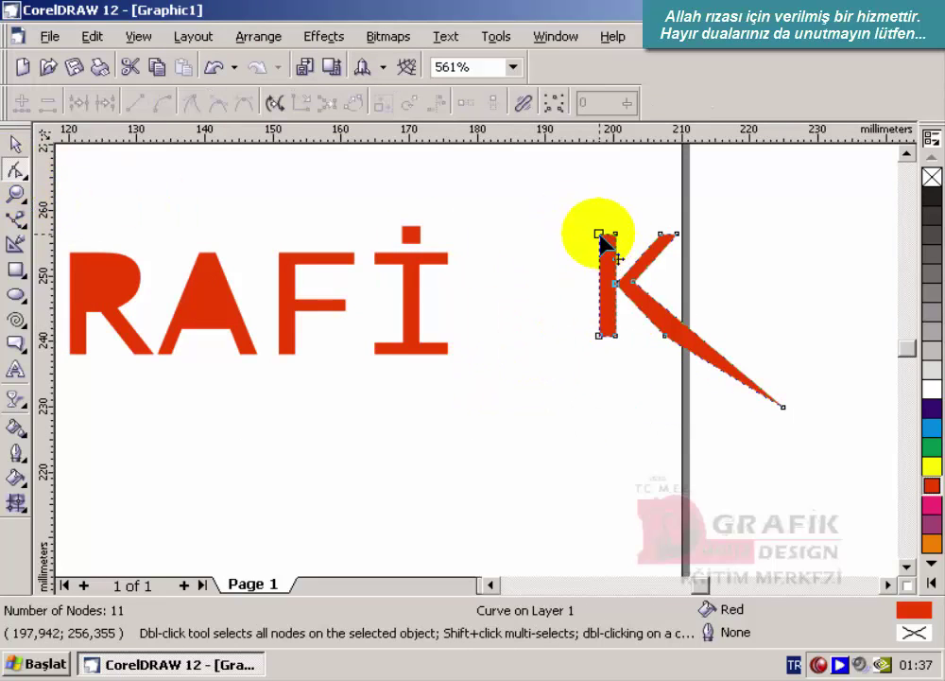
drag(602, 239, 502, 181)
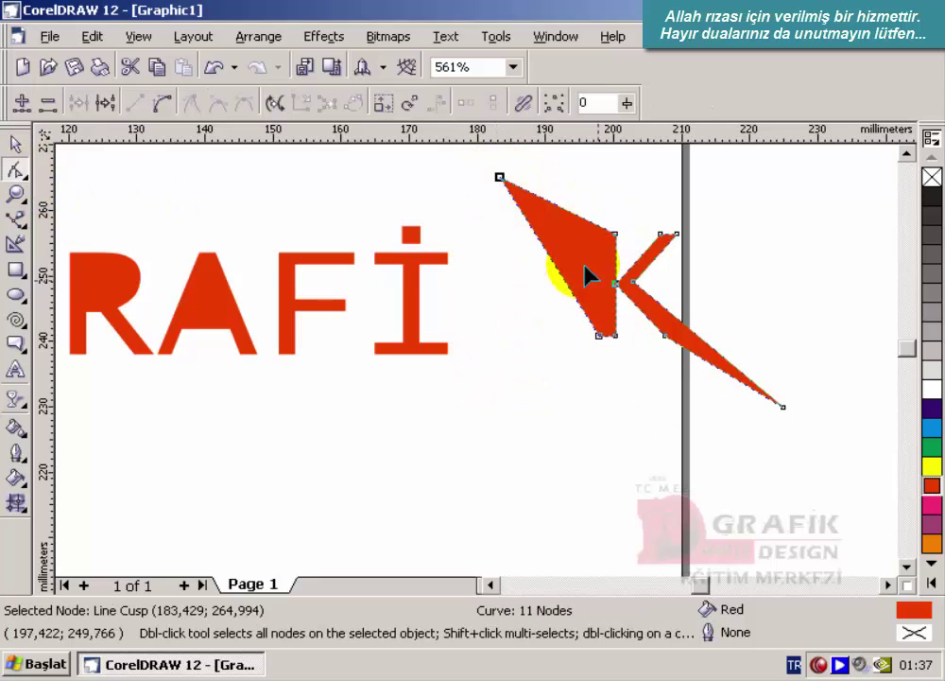
Step: Fill the reshaped K with yellow, move its center to about (199, 242) mm, give it a black outline and deselect it
click(932, 466)
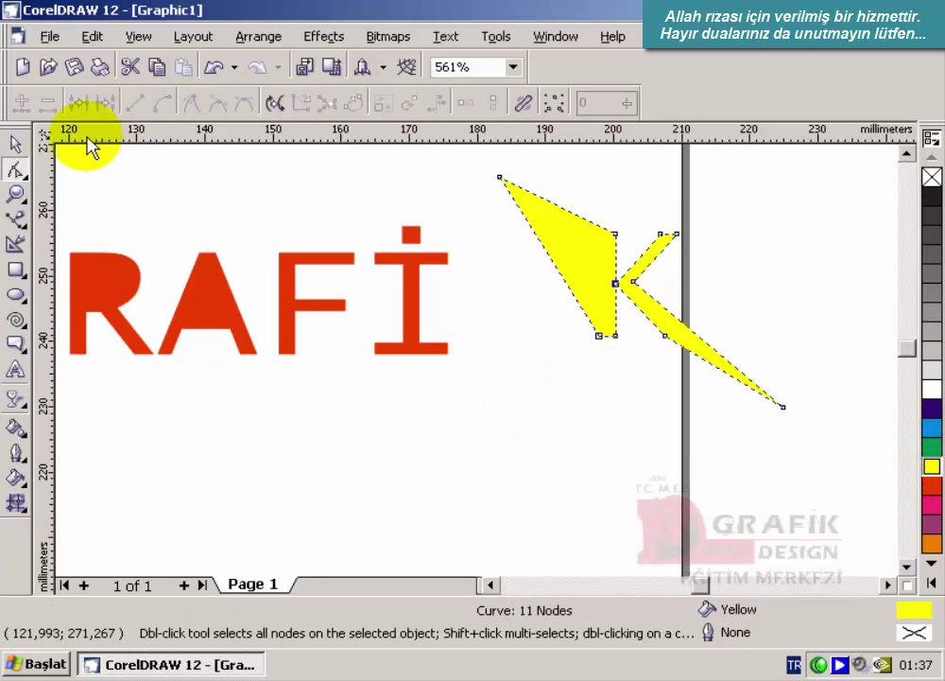
click(16, 145)
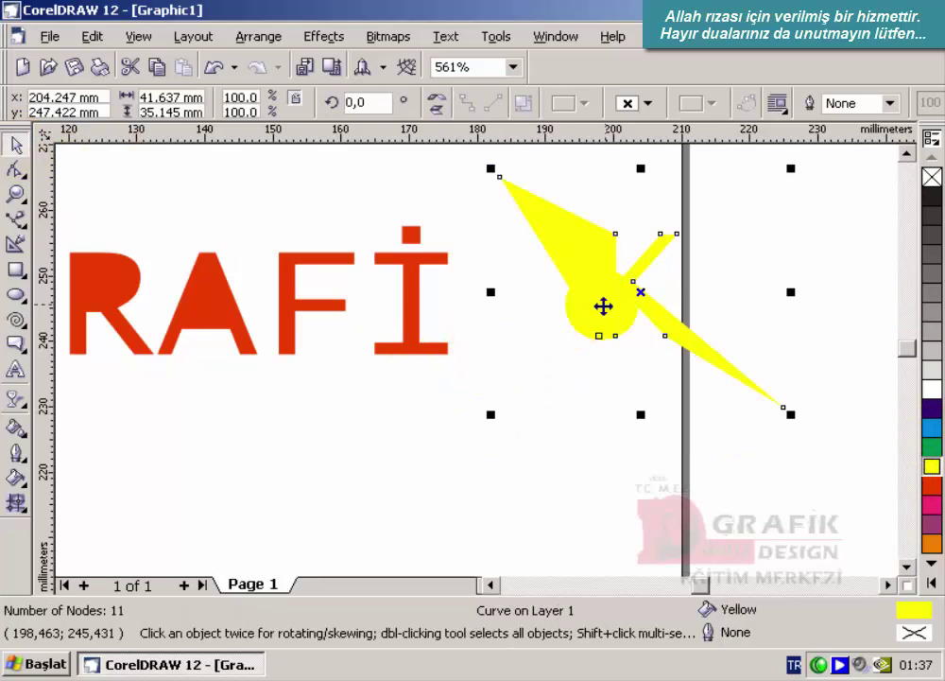
drag(606, 307, 573, 343)
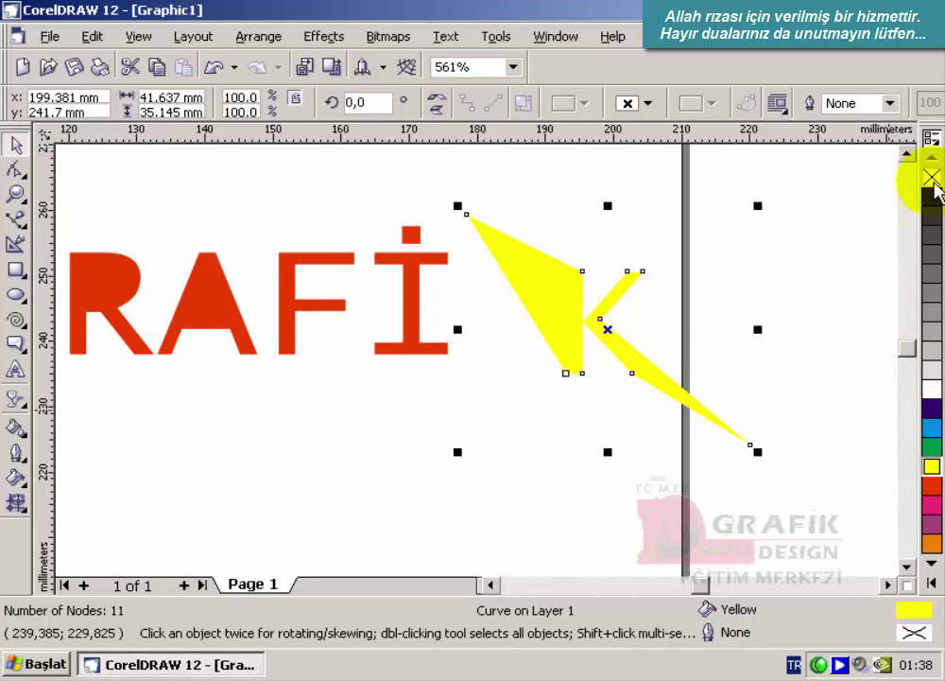
right_click(931, 196)
click(685, 414)
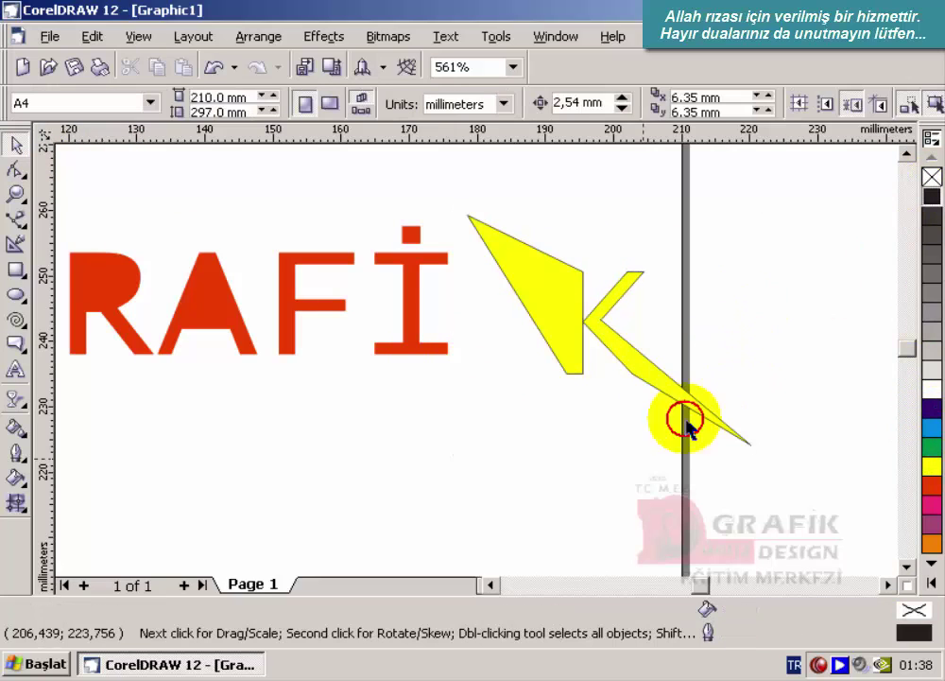
Step: Delete the yellow K and all the remaining red lettering from the page
click(574, 376)
key(Delete)
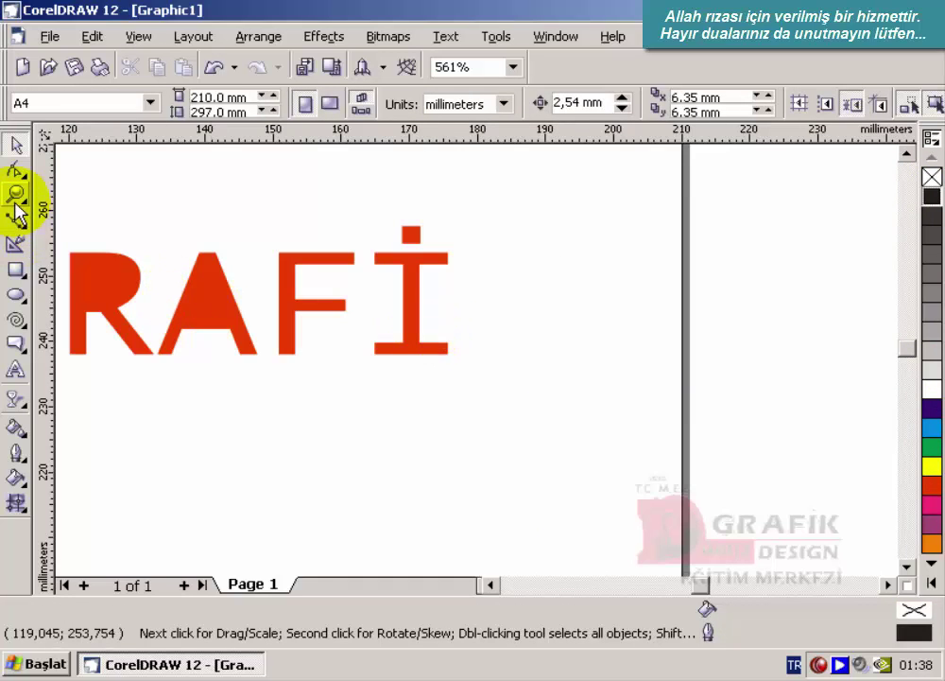
click(15, 194)
right_click(391, 315)
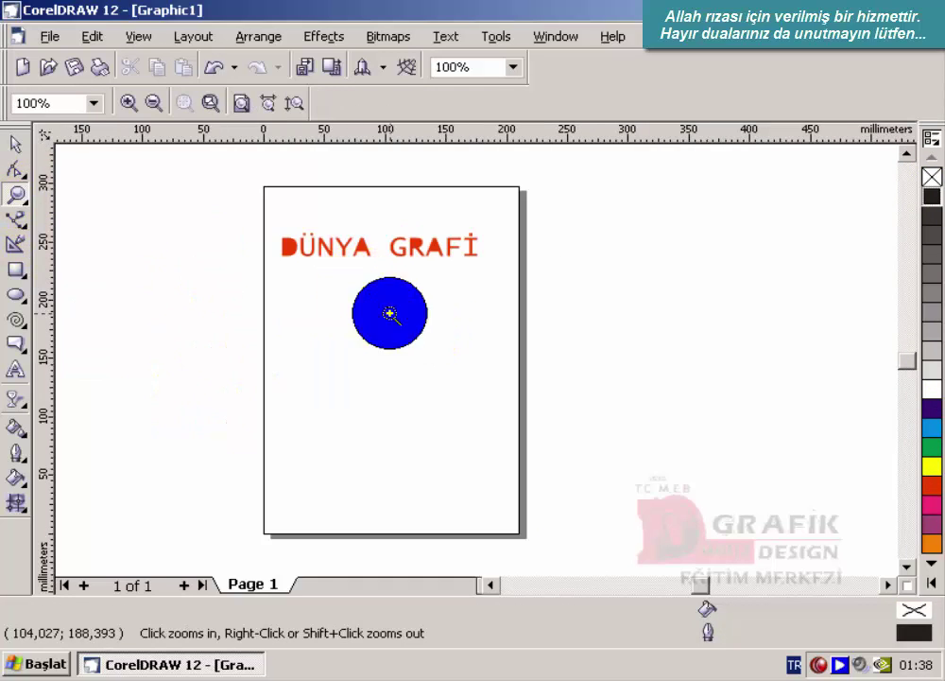
click(15, 145)
drag(237, 195, 549, 411)
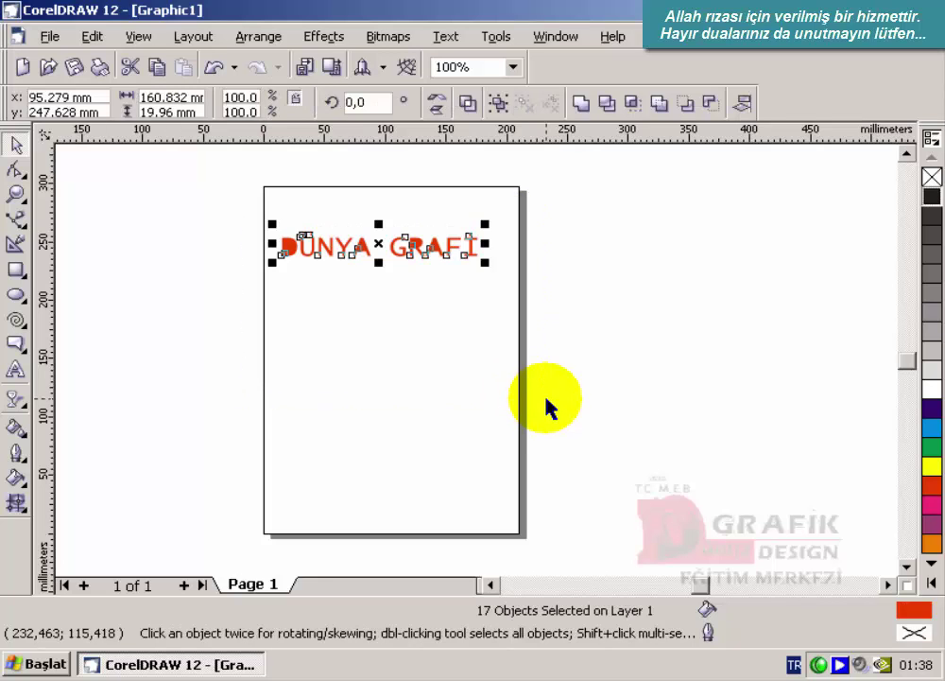
key(Delete)
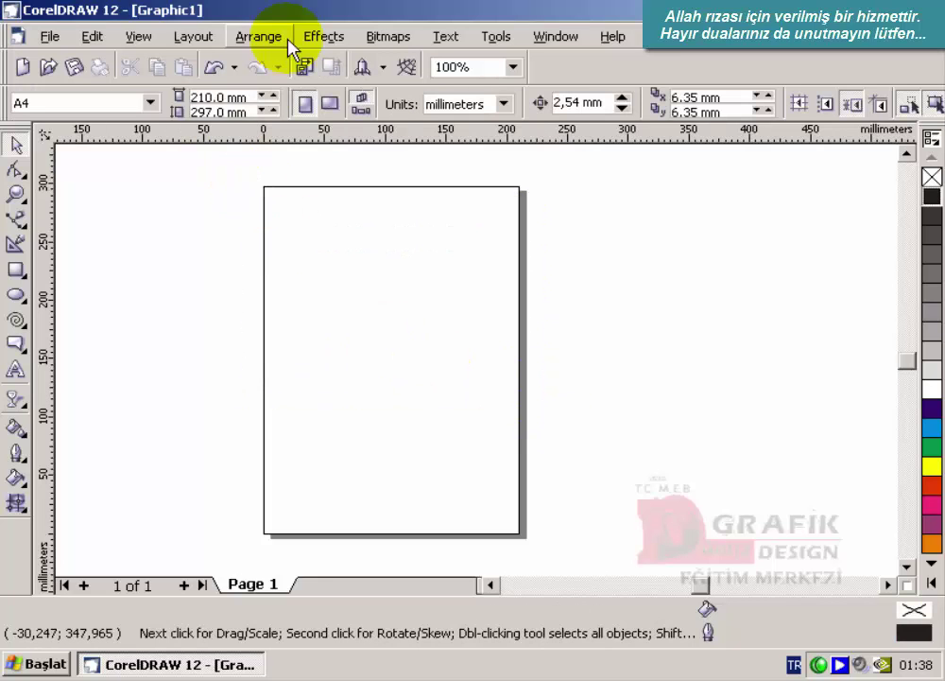
click(275, 38)
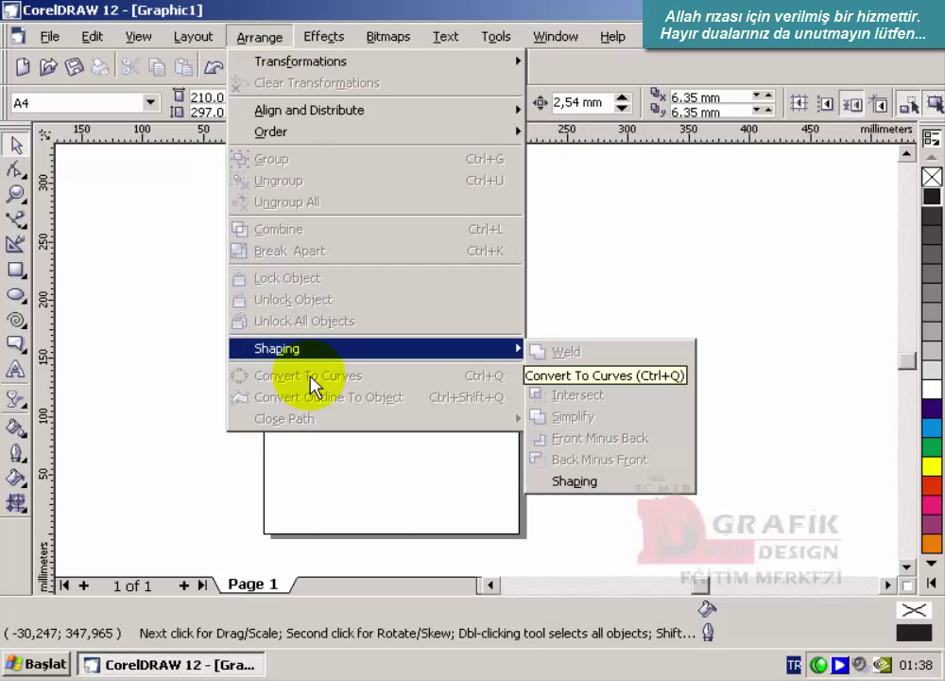
click(147, 302)
Step: Draw a circle about 121 mm in diameter near the middle of the page and fill it with yellow
click(15, 270)
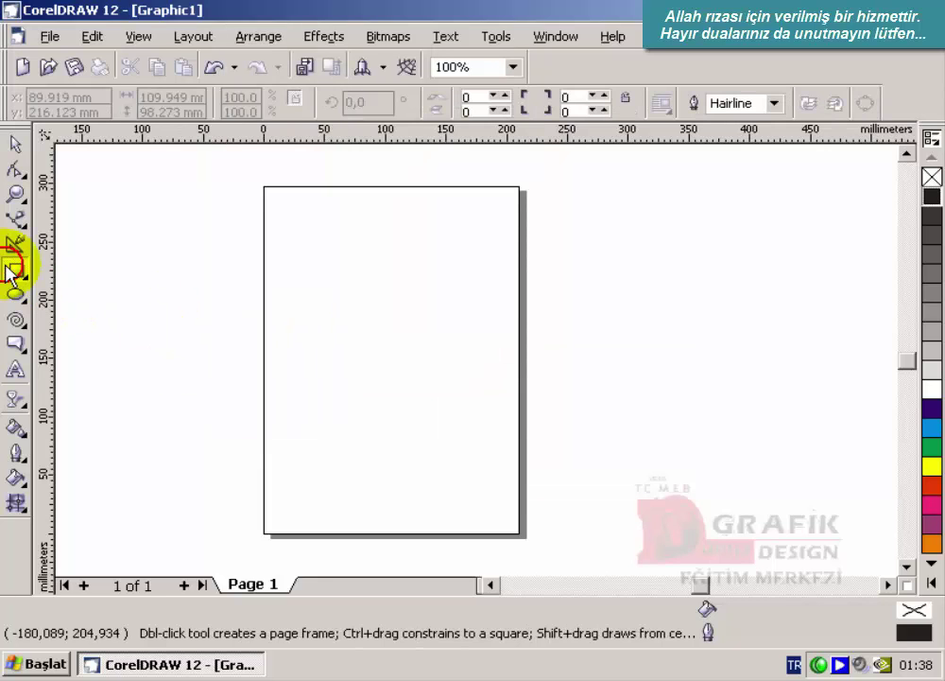
click(16, 295)
drag(327, 255, 473, 397)
click(932, 463)
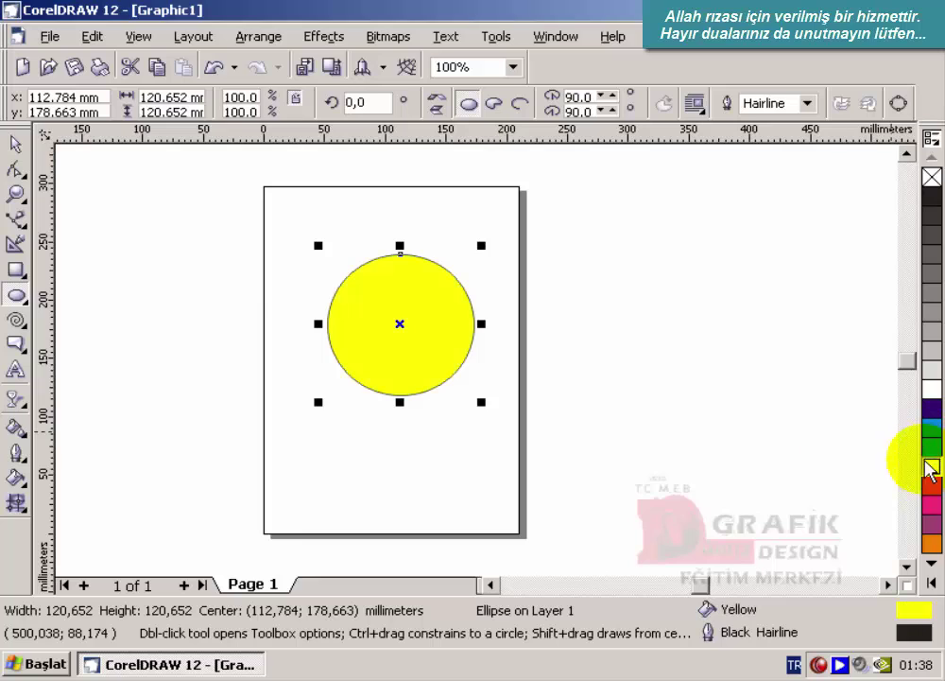
Step: Convert the yellow circle's outline to a separate object
click(260, 38)
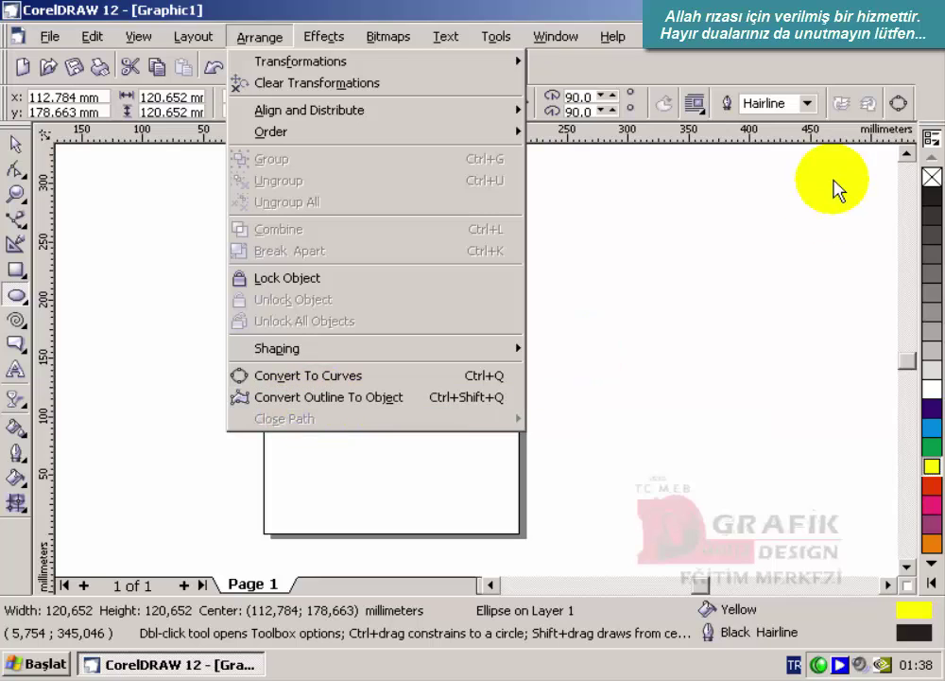
click(803, 142)
click(19, 147)
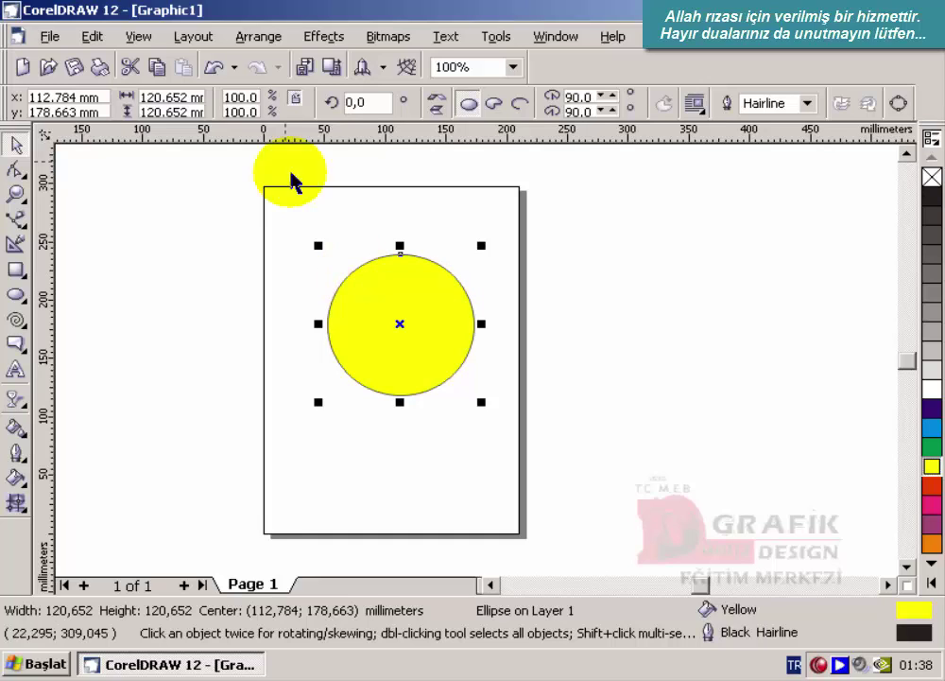
click(261, 38)
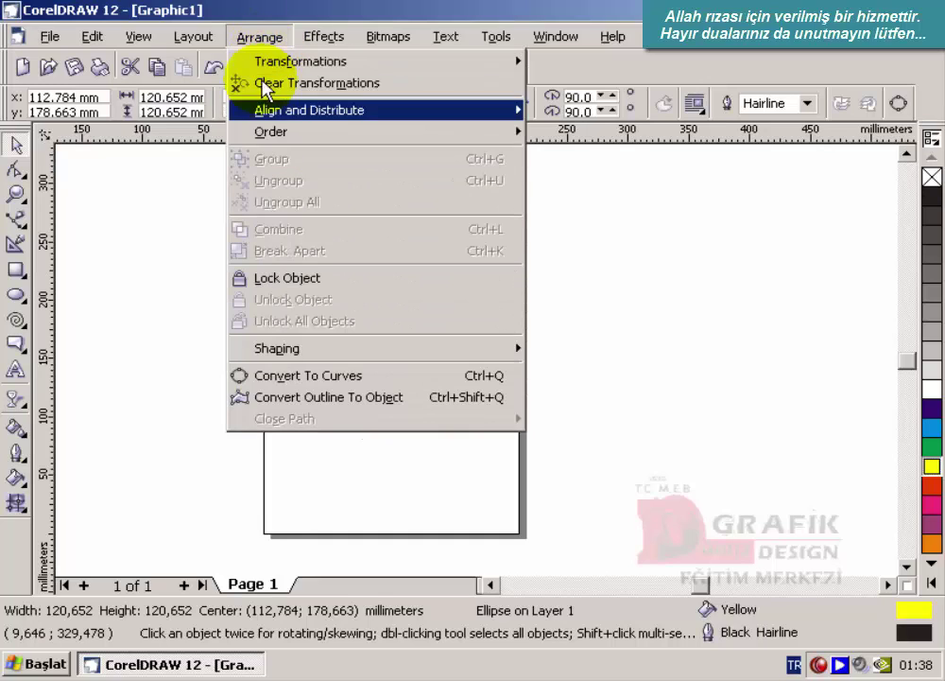
click(335, 399)
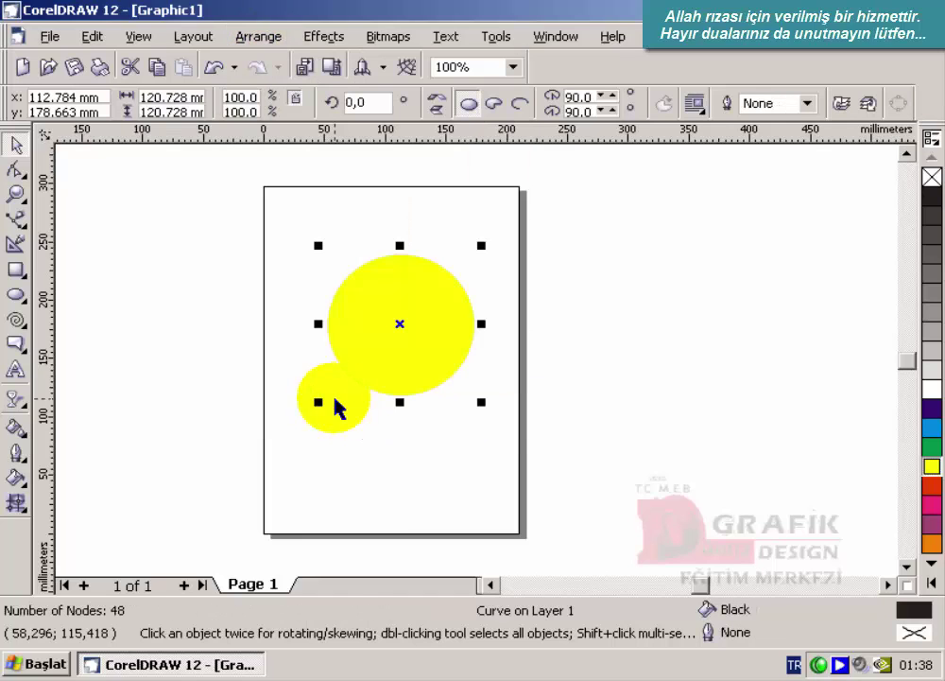
Step: Move the yellow circle off the page's right side and give the ring left behind a black outline
drag(383, 293, 569, 287)
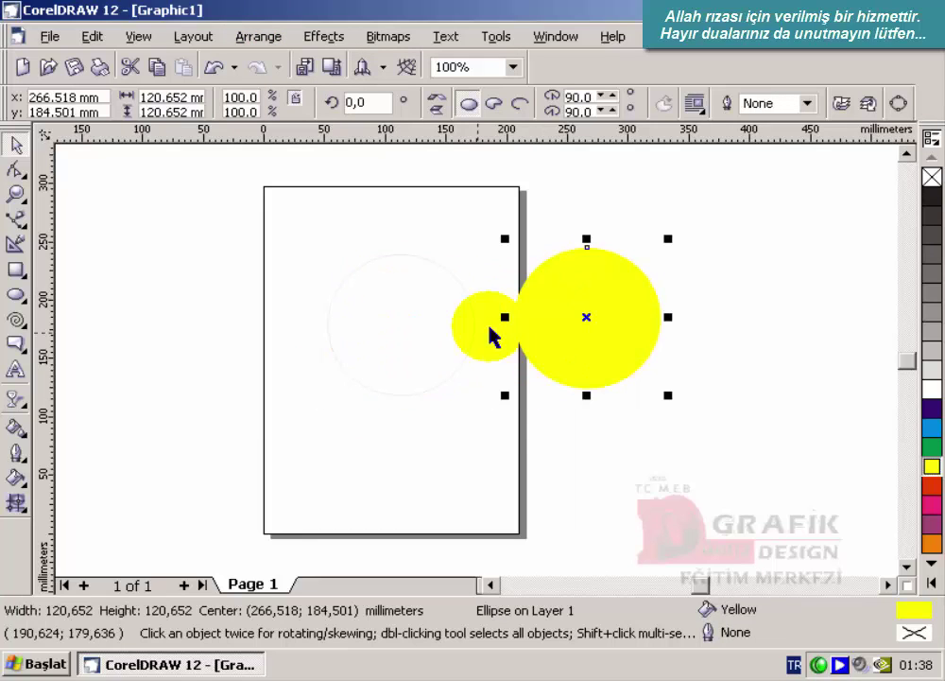
click(473, 333)
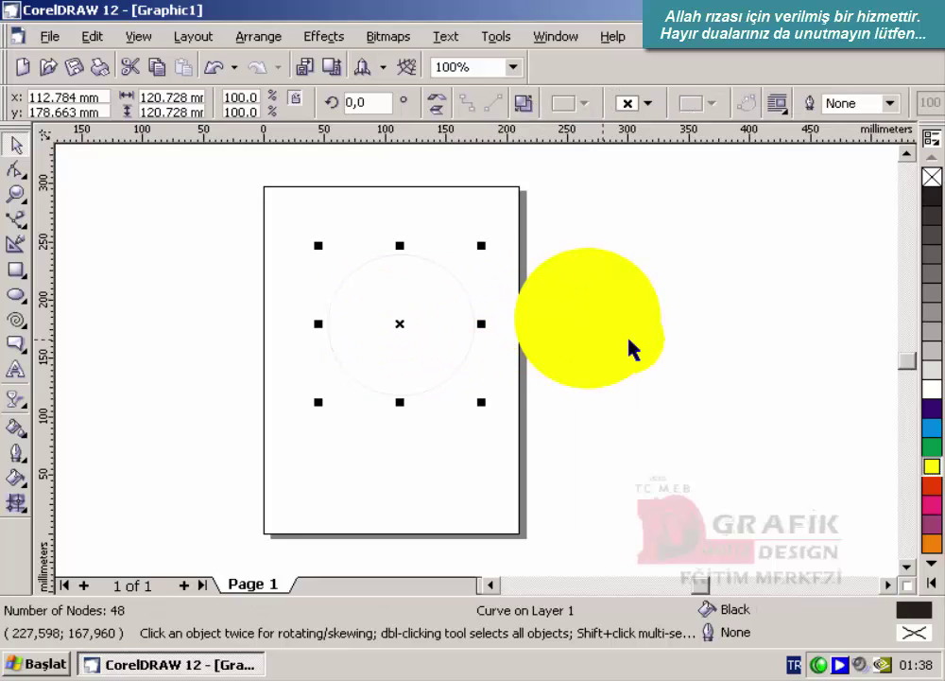
right_click(931, 196)
Step: Move the yellow circle back so it partly overlaps the ring, centered at about (149, 154) mm
drag(646, 321, 469, 370)
drag(525, 393, 409, 302)
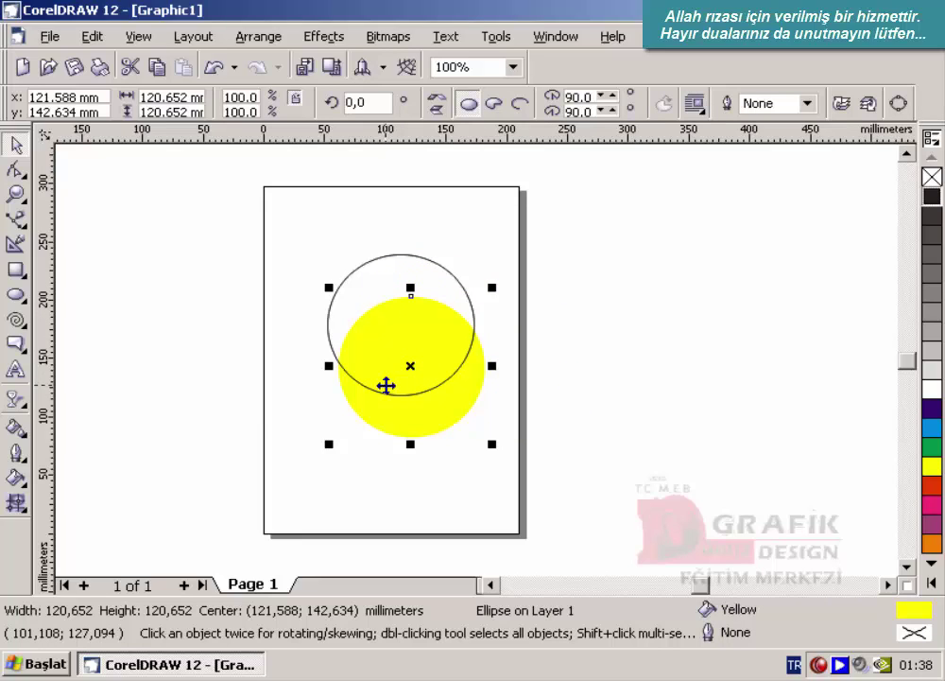
drag(424, 414, 455, 397)
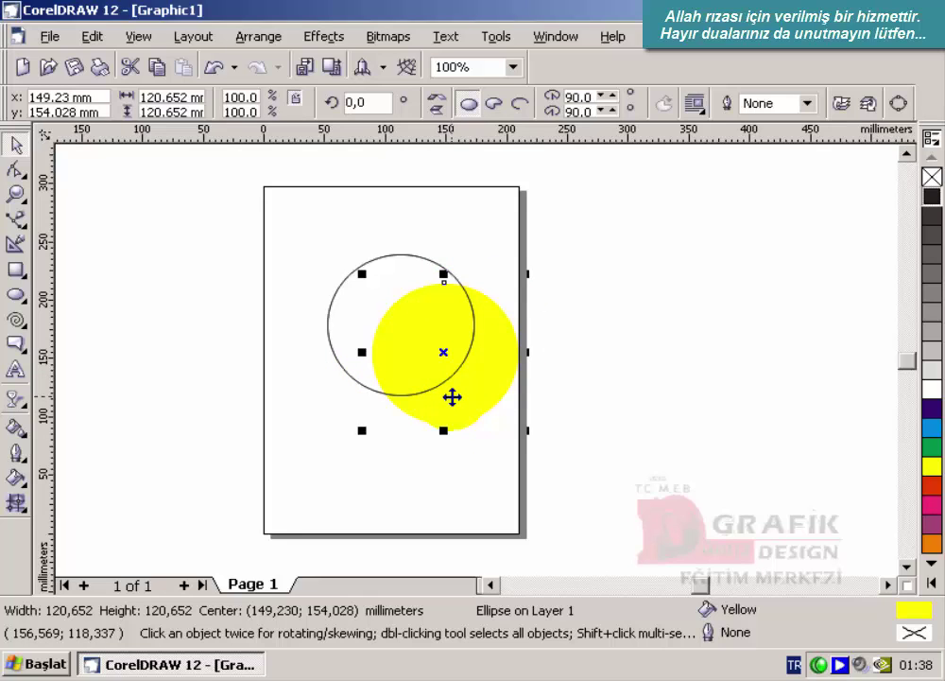
Step: Delete the yellow circle and the outline ring
key(Delete)
click(430, 386)
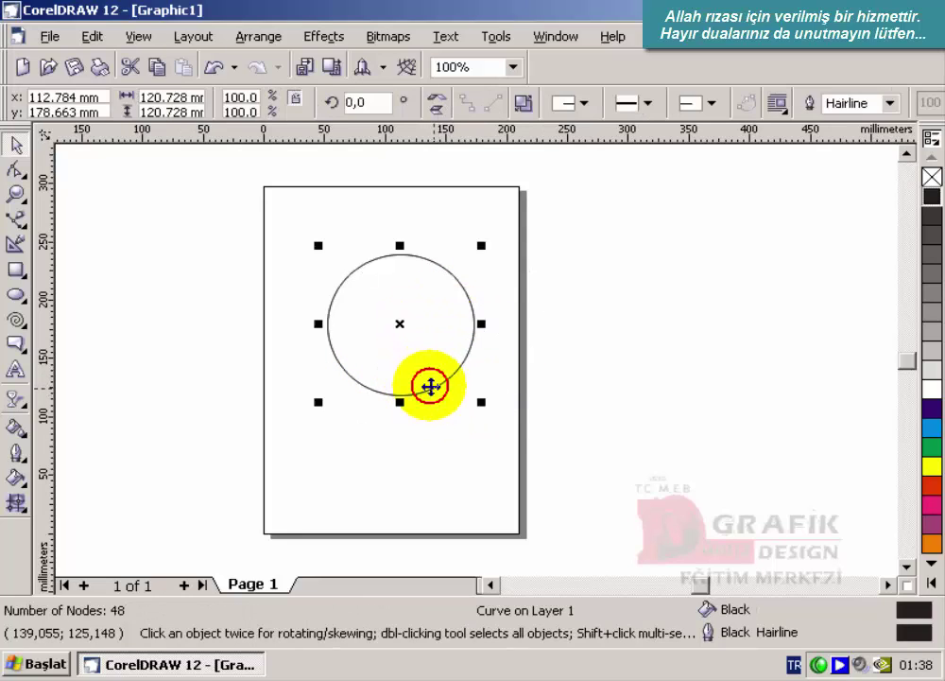
key(Delete)
Step: Draw a rectangle about 145 × 115 mm in the upper part of the page and fill it with yellow
click(15, 270)
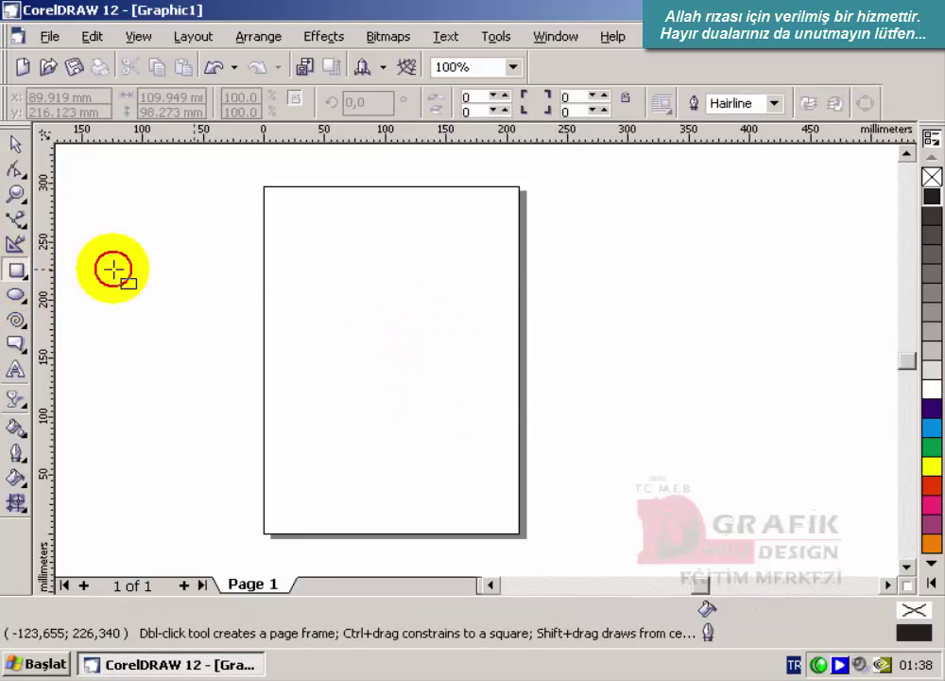
drag(281, 239, 457, 372)
click(931, 466)
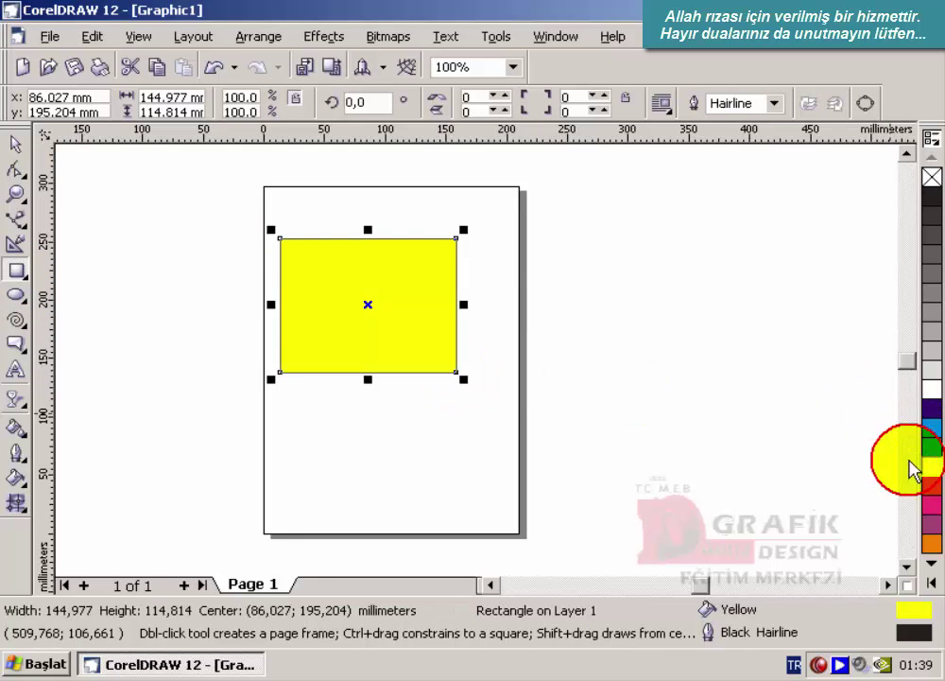
Step: Convert the rectangle's outline to an object and move the yellow rectangle away from it to about (243, 180) mm
click(259, 36)
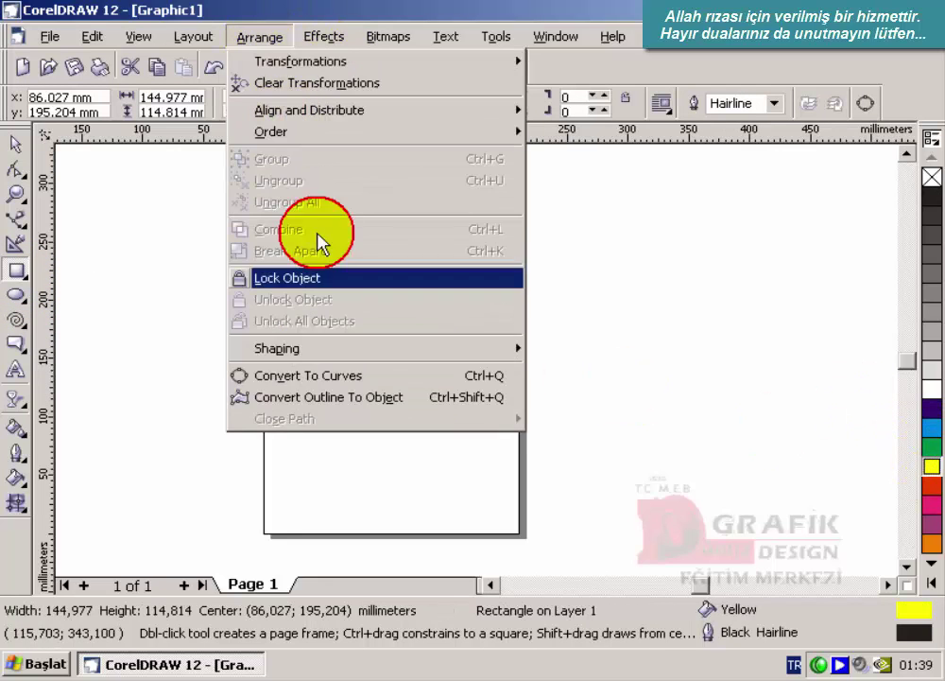
click(327, 397)
click(16, 144)
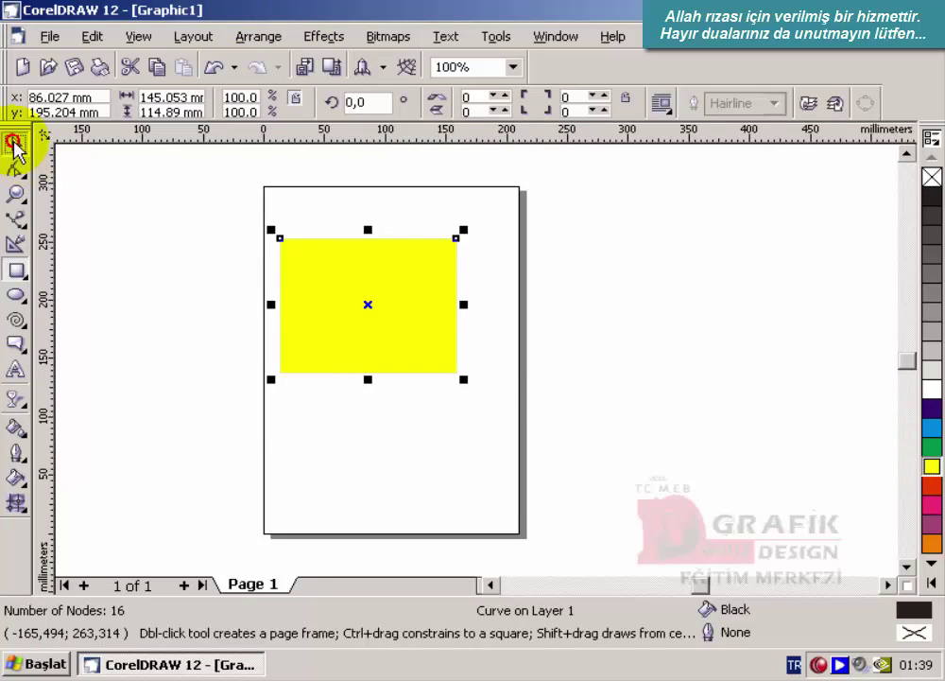
drag(405, 295, 594, 313)
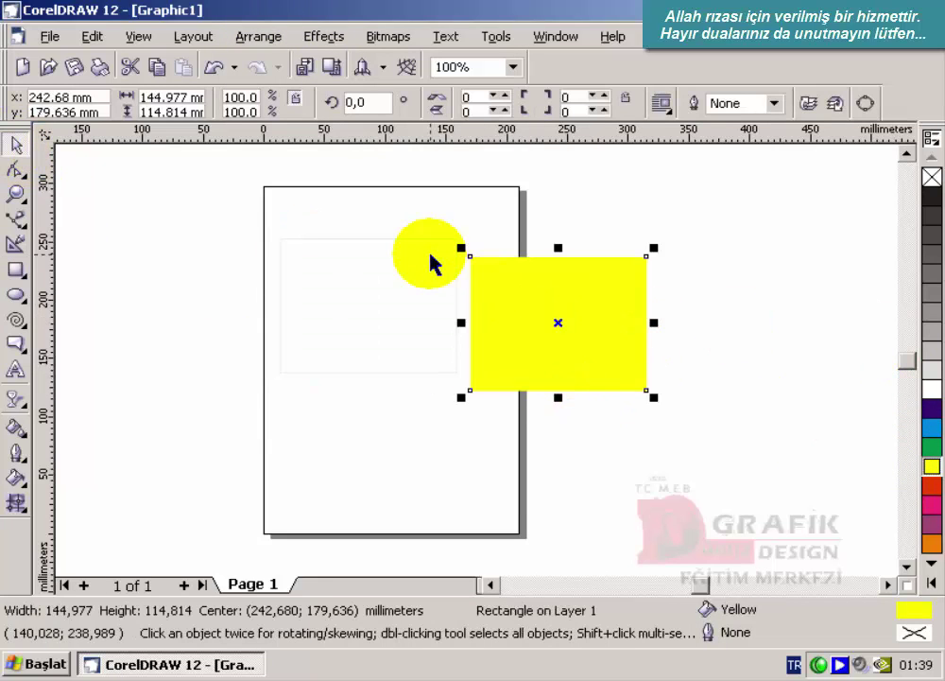
Step: Give the separated rectangular frame a black outline and move the yellow rectangle to overlap its corner at about (193, 144) mm
click(433, 247)
click(437, 242)
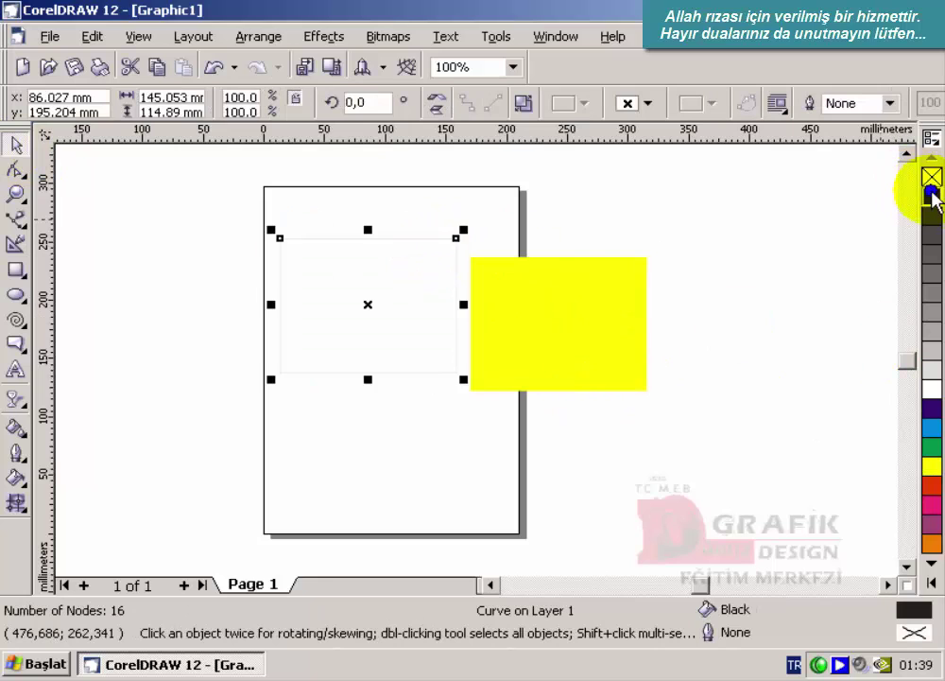
right_click(934, 194)
drag(610, 291, 526, 348)
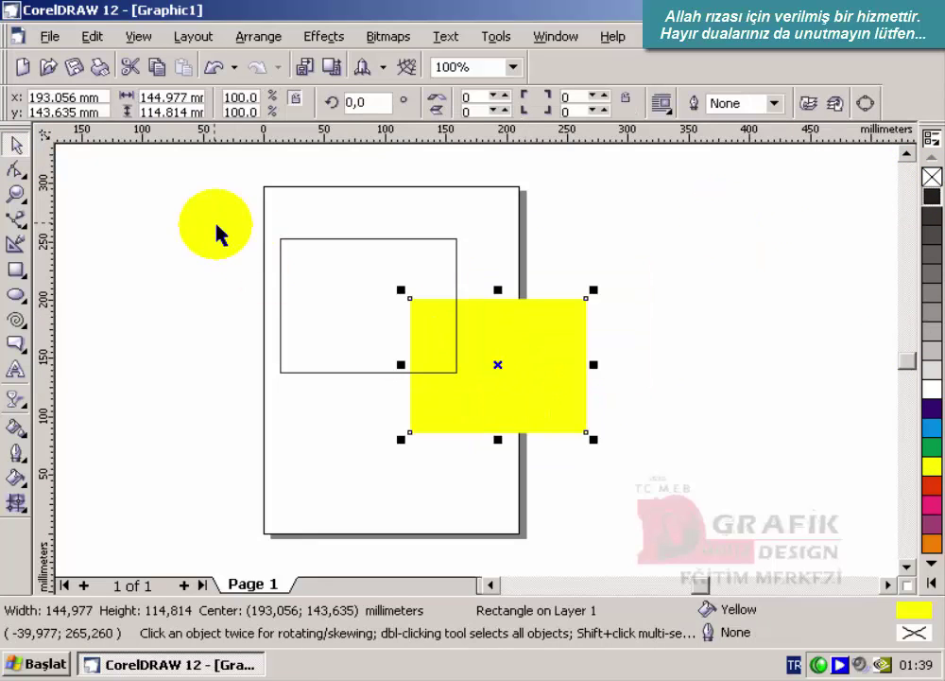
Step: Delete both the rectangular frame and the yellow rectangle
drag(227, 200, 685, 491)
key(Delete)
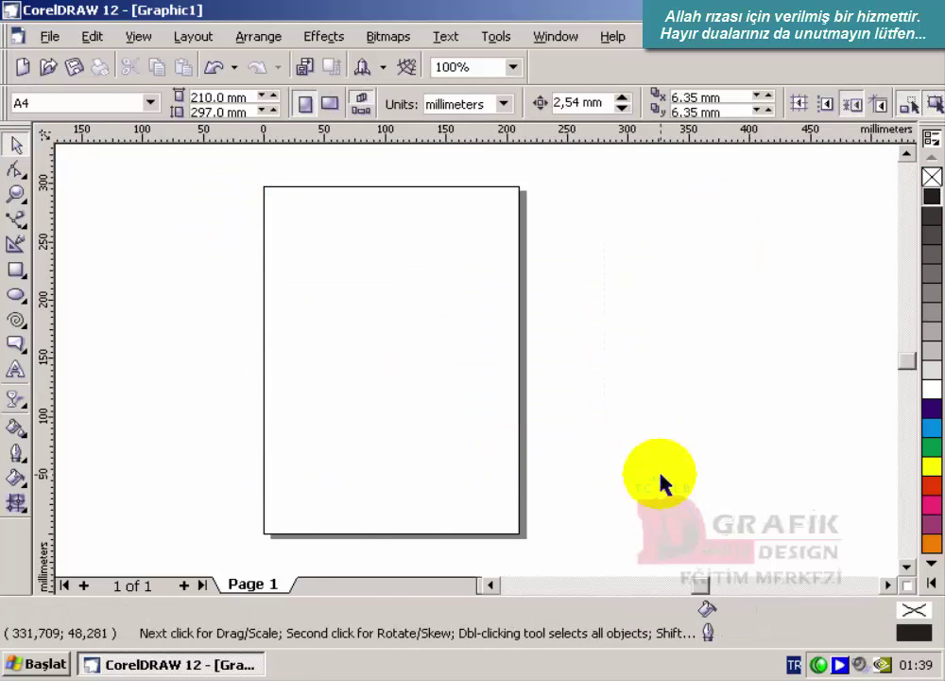
click(259, 37)
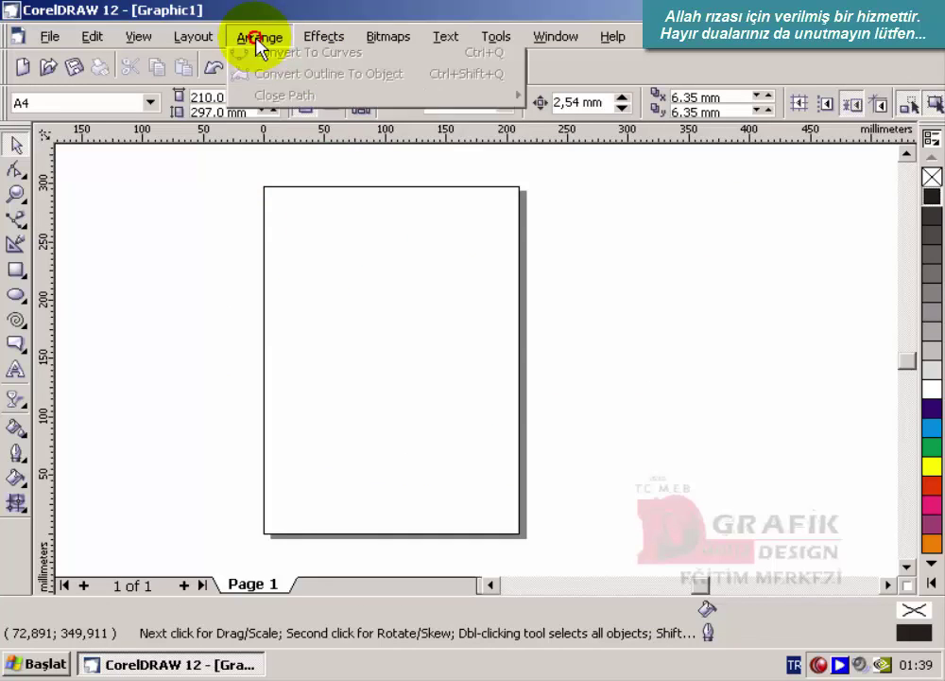
mouse_move(288, 350)
click(185, 290)
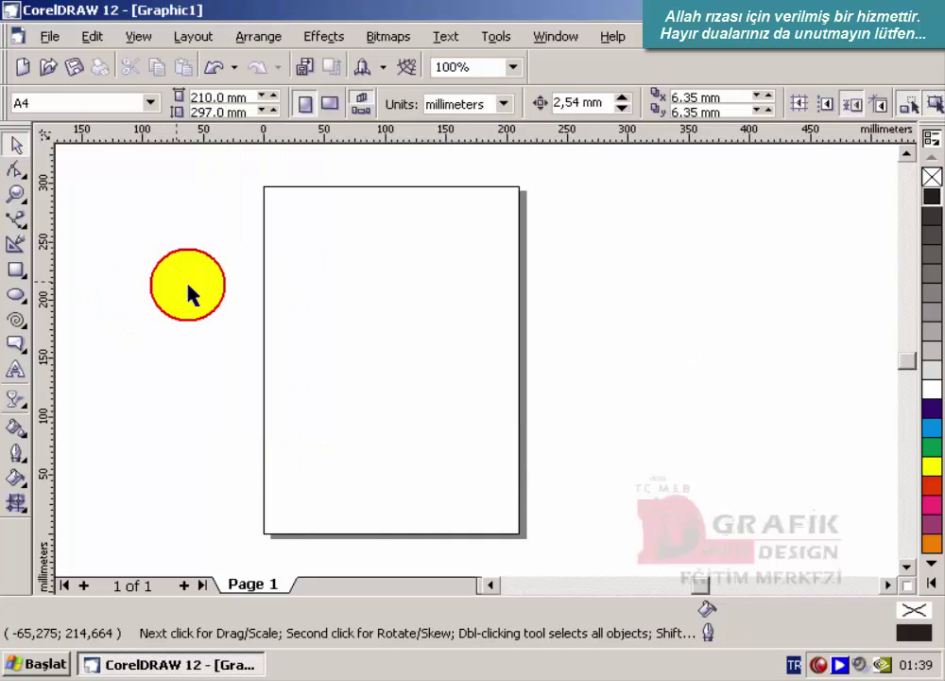
Step: Draw a wavy open Bezier curve with nine nodes around the page, leaving a gap between its two upper ends
click(15, 218)
drag(379, 234, 365, 283)
drag(327, 323, 302, 331)
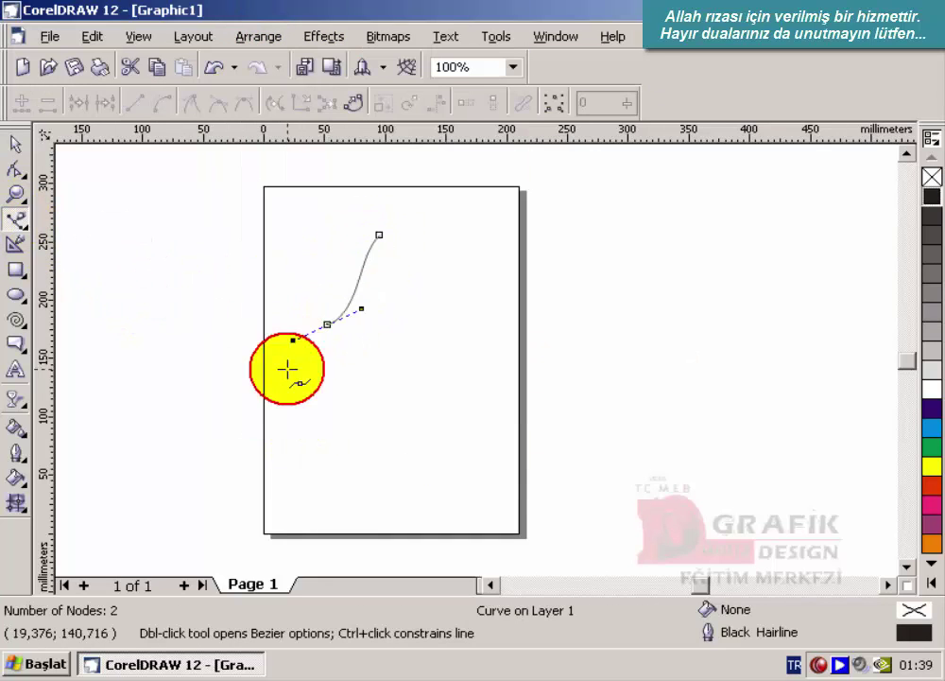
drag(287, 375, 344, 445)
drag(404, 428, 454, 408)
drag(480, 336, 540, 348)
drag(542, 292, 408, 270)
click(423, 230)
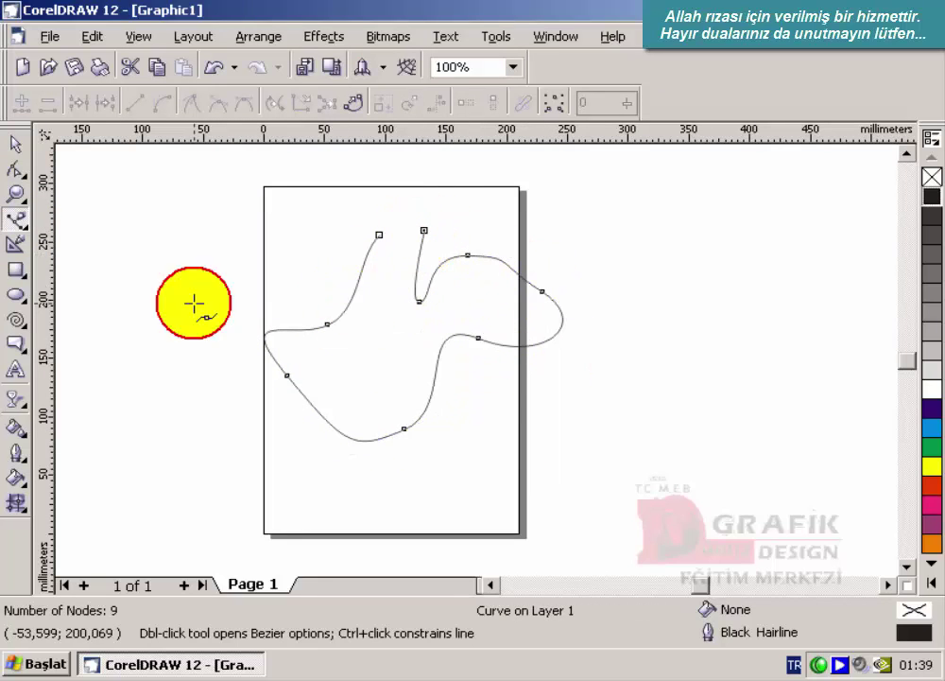
Step: Give the open wavy curve a cyan fill and close its path from start to end with straight lines
click(15, 145)
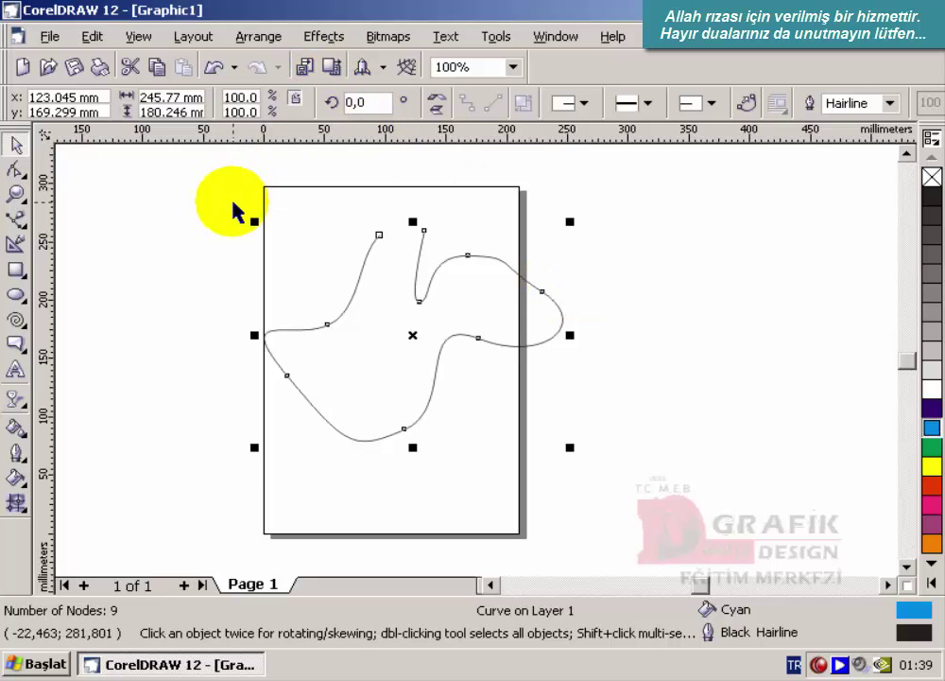
click(187, 190)
drag(186, 190, 648, 503)
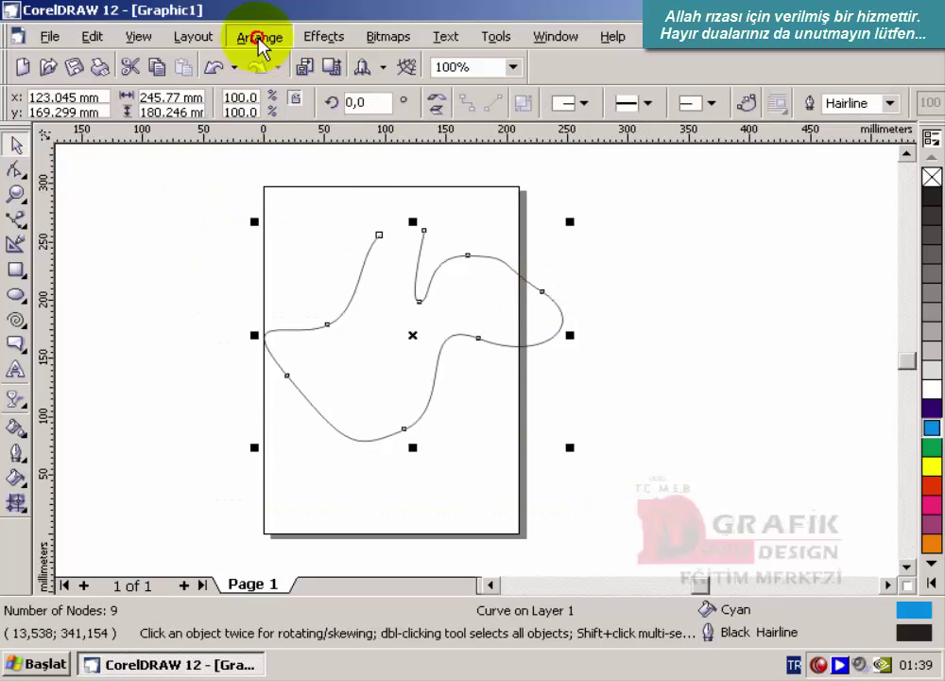
click(259, 38)
mouse_move(369, 425)
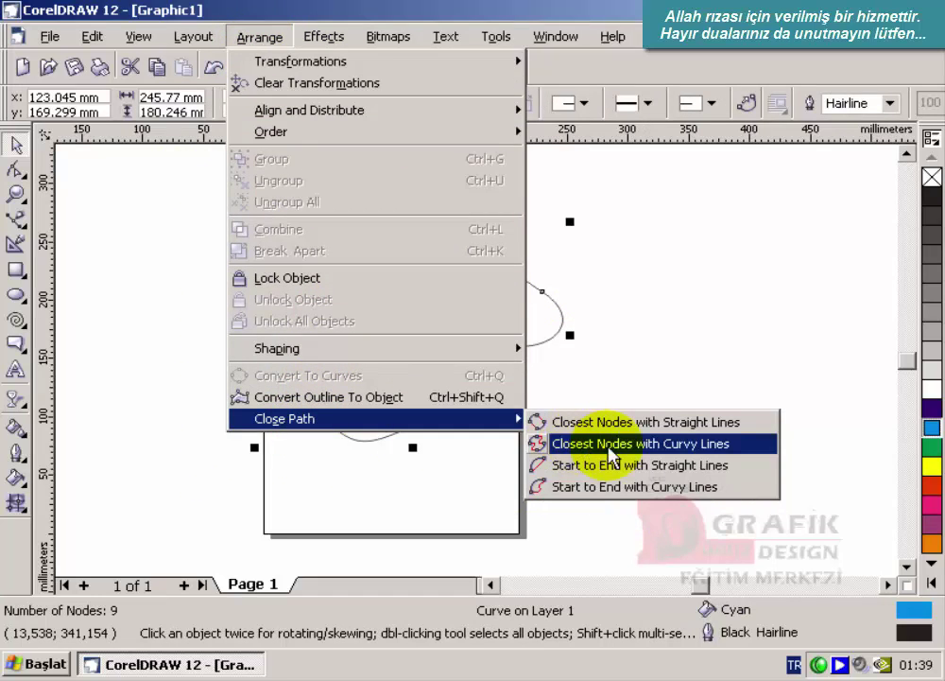
click(551, 467)
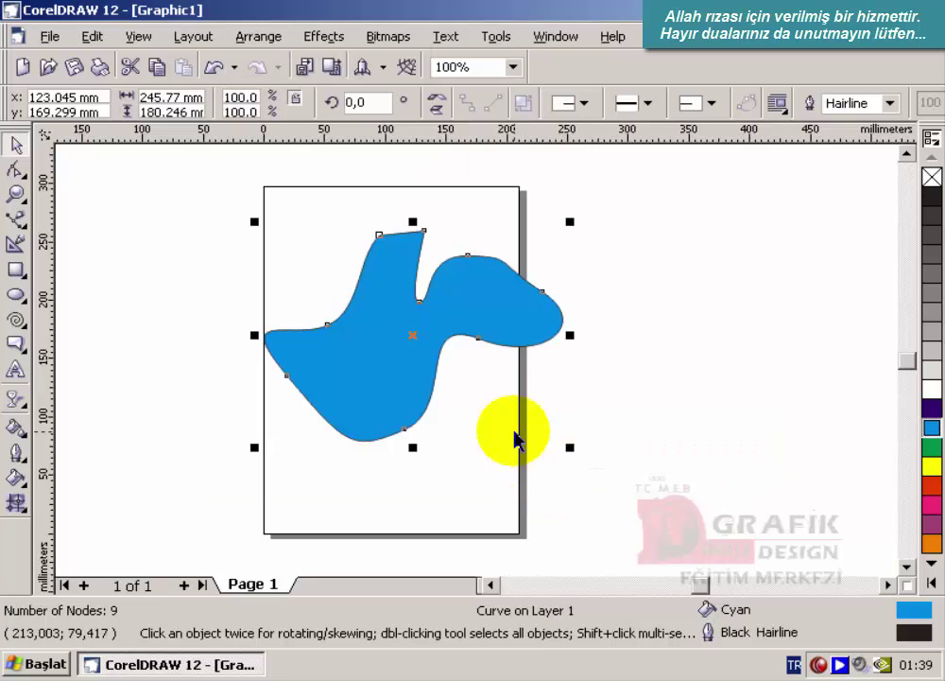
Step: Delete the closed cyan shape and draw four separate open freehand curves, one in each quarter of the page
drag(427, 279, 353, 359)
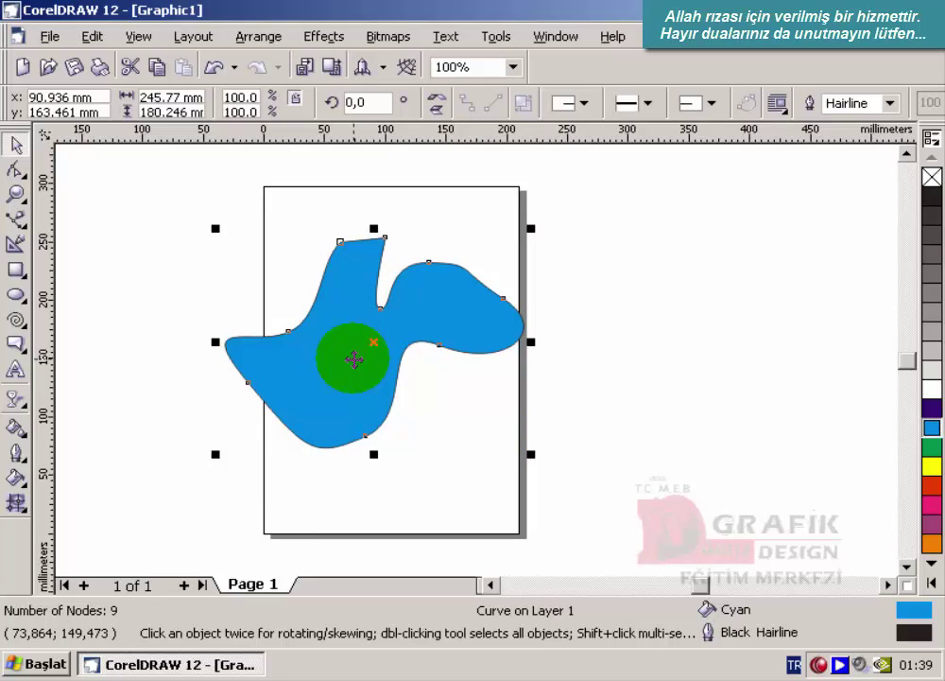
key(Delete)
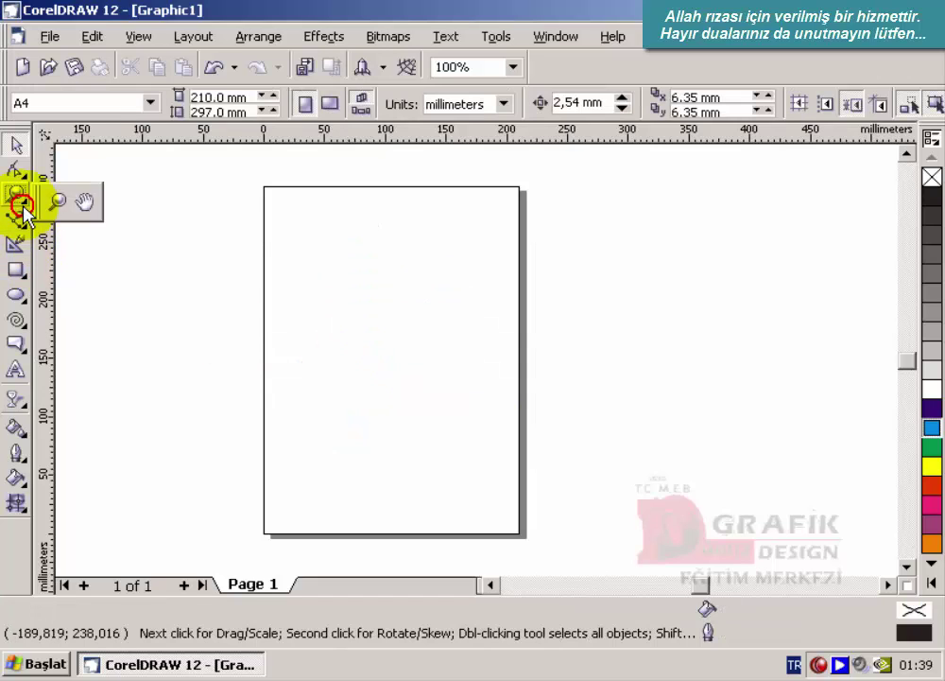
click(21, 223)
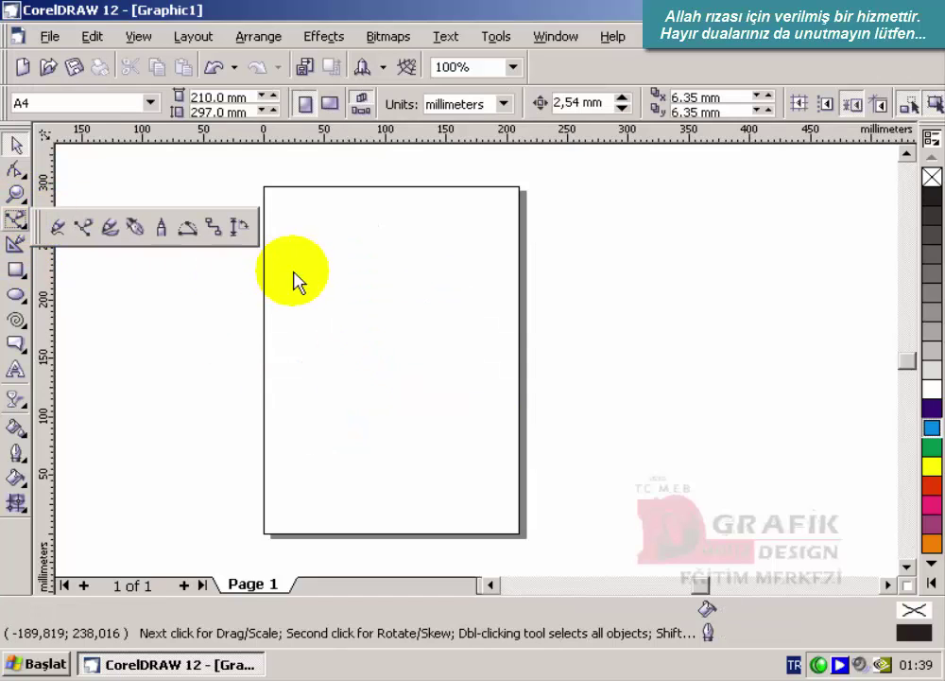
click(59, 227)
drag(322, 249, 287, 342)
drag(300, 443, 338, 489)
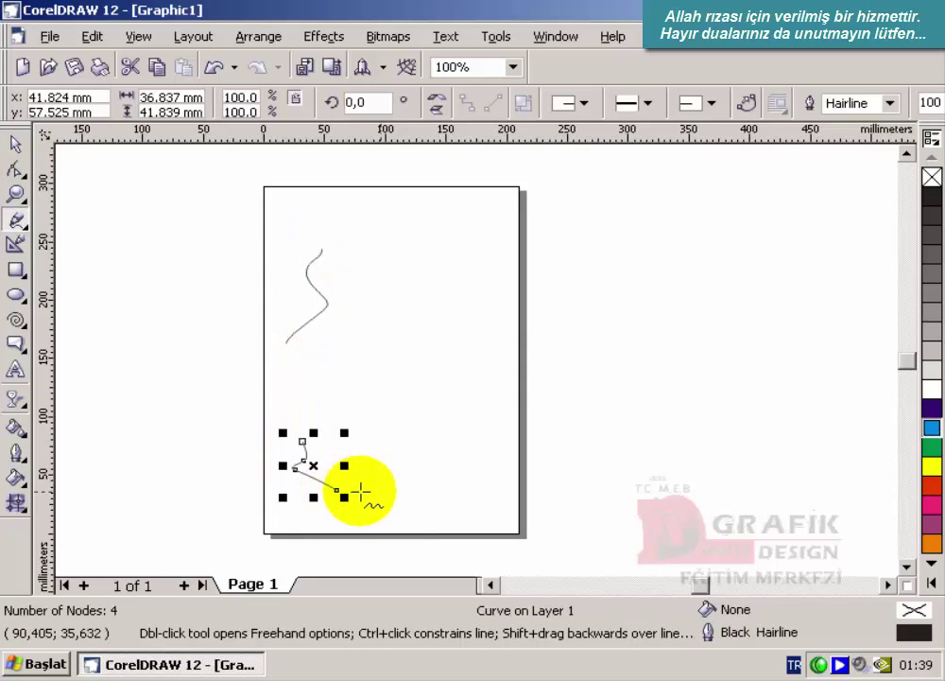
drag(421, 293, 461, 378)
drag(460, 462, 446, 485)
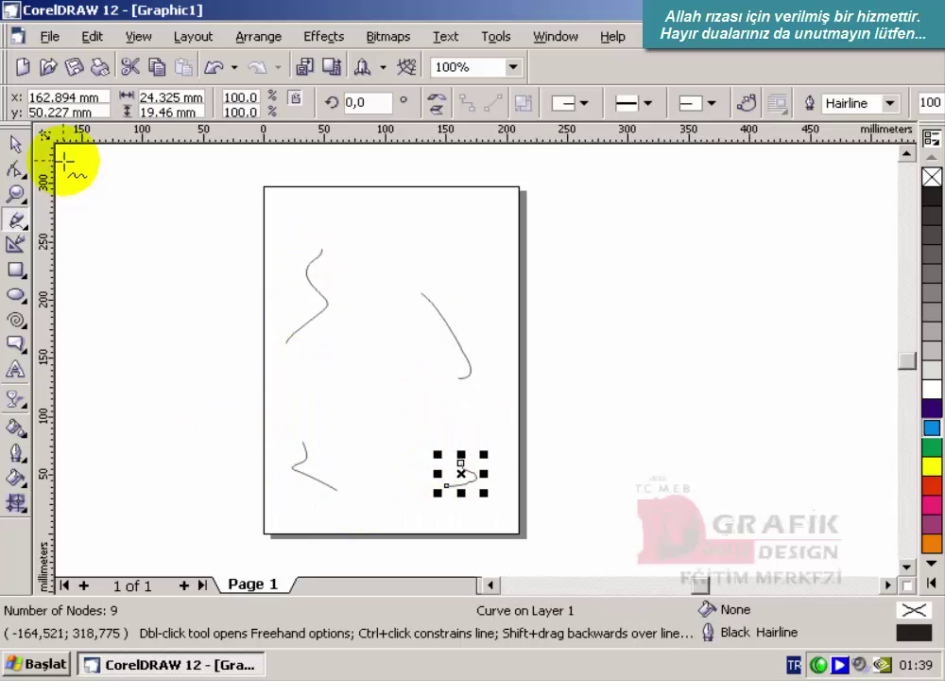
Step: Join all four freehand curves into one closed path, using the closest nodes with curvy lines, and fill it red
click(16, 144)
drag(216, 200, 523, 531)
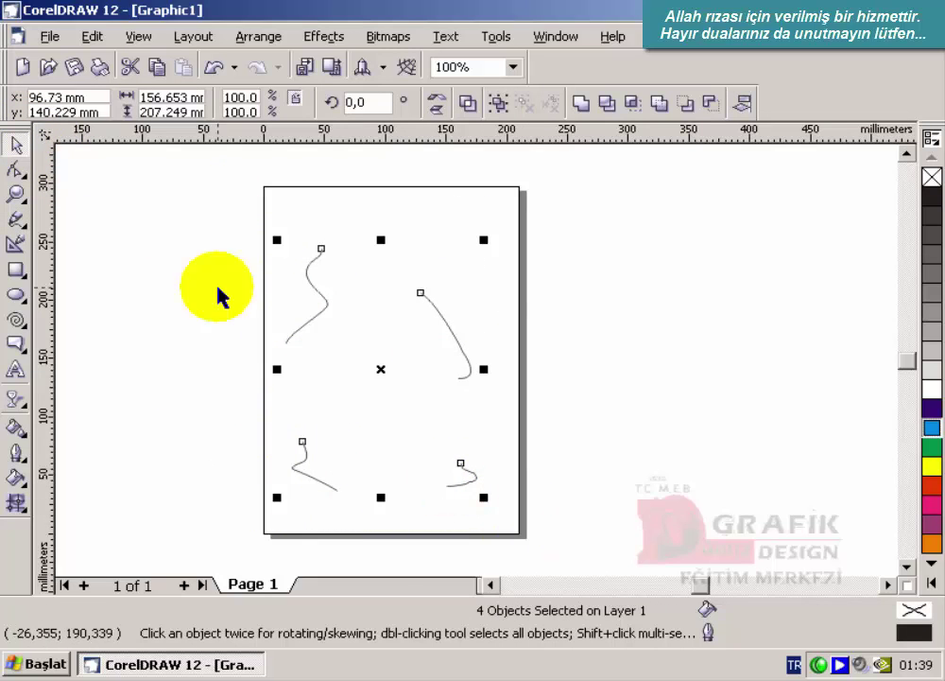
click(270, 43)
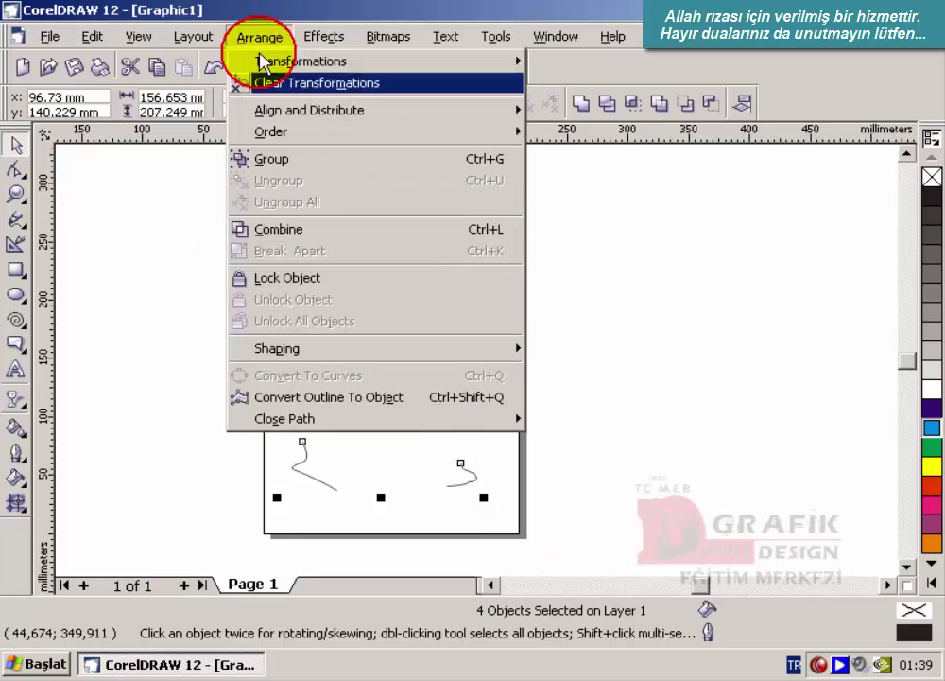
mouse_move(272, 419)
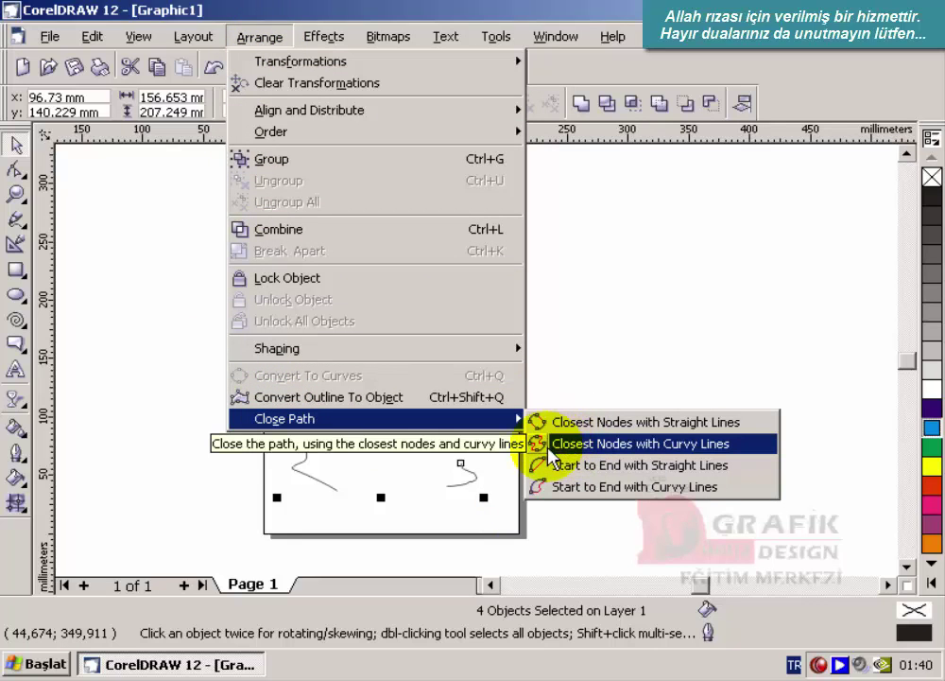
click(547, 444)
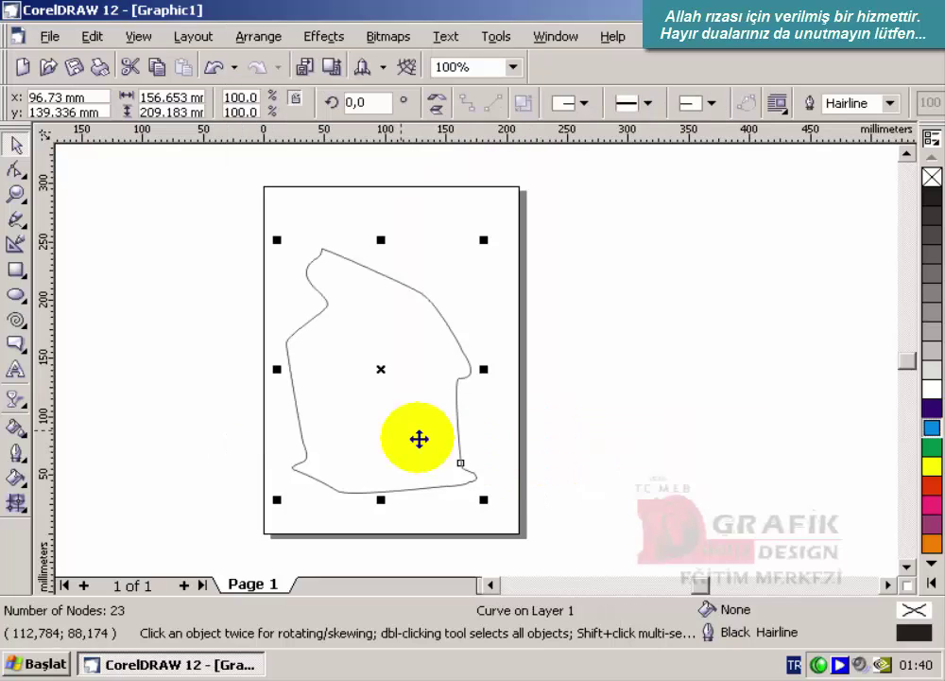
click(933, 486)
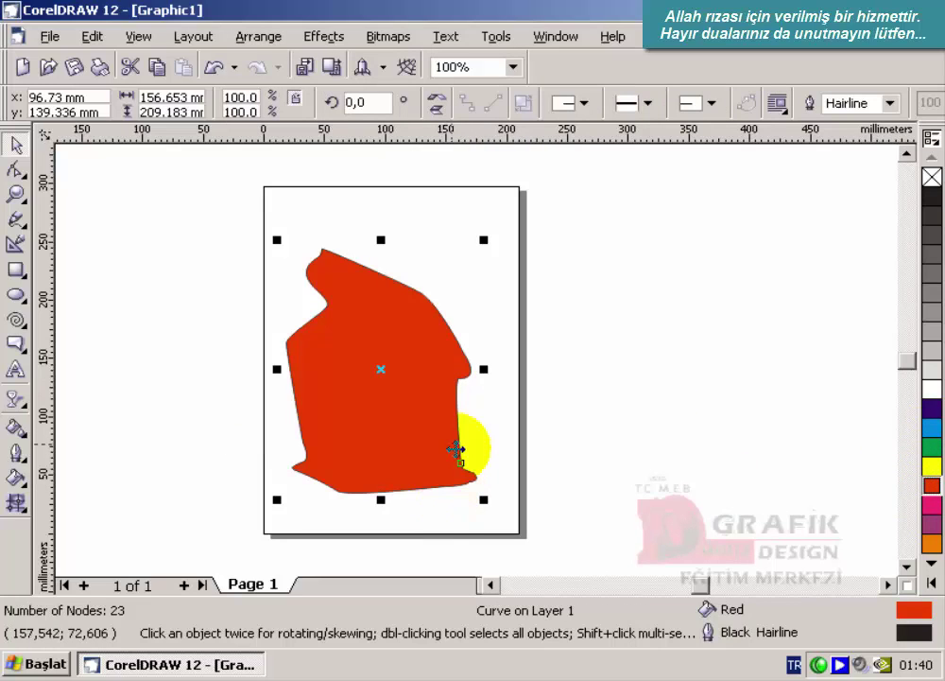
Step: Delete the red shape and draw a winding freehand curve about 282 mm wide, plus a short one about 67 mm wide between its upper ends
key(Delete)
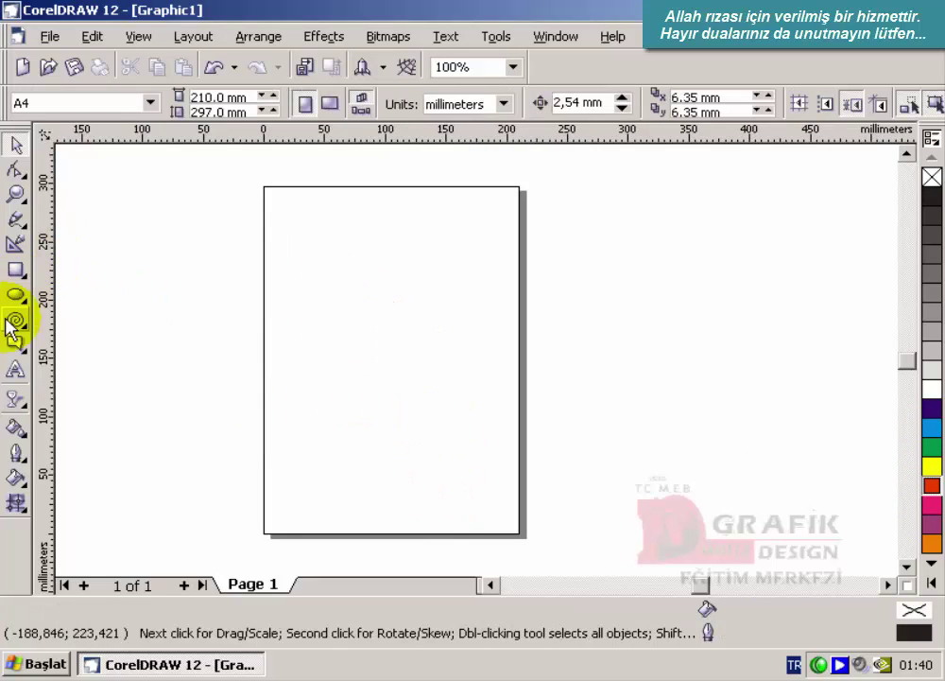
click(16, 218)
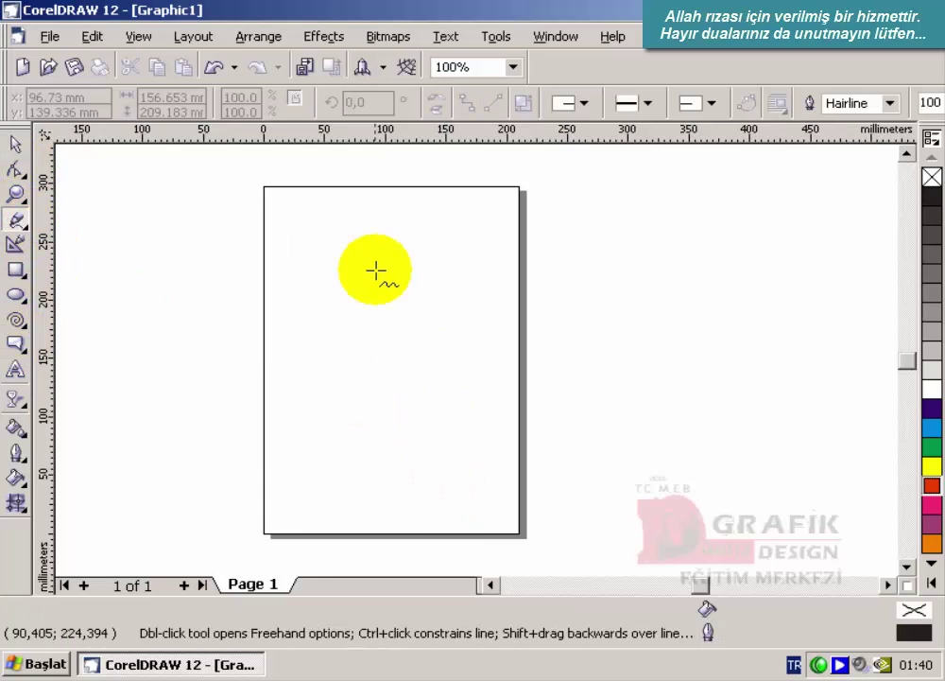
mouse_move(351, 238)
mouse_down()
mouse_move(287, 319)
mouse_move(280, 374)
mouse_move(353, 430)
mouse_move(359, 353)
mouse_move(439, 365)
mouse_move(470, 302)
mouse_up()
mouse_move(536, 193)
mouse_down()
mouse_move(598, 288)
mouse_move(548, 305)
mouse_move(525, 285)
mouse_move(518, 328)
mouse_up()
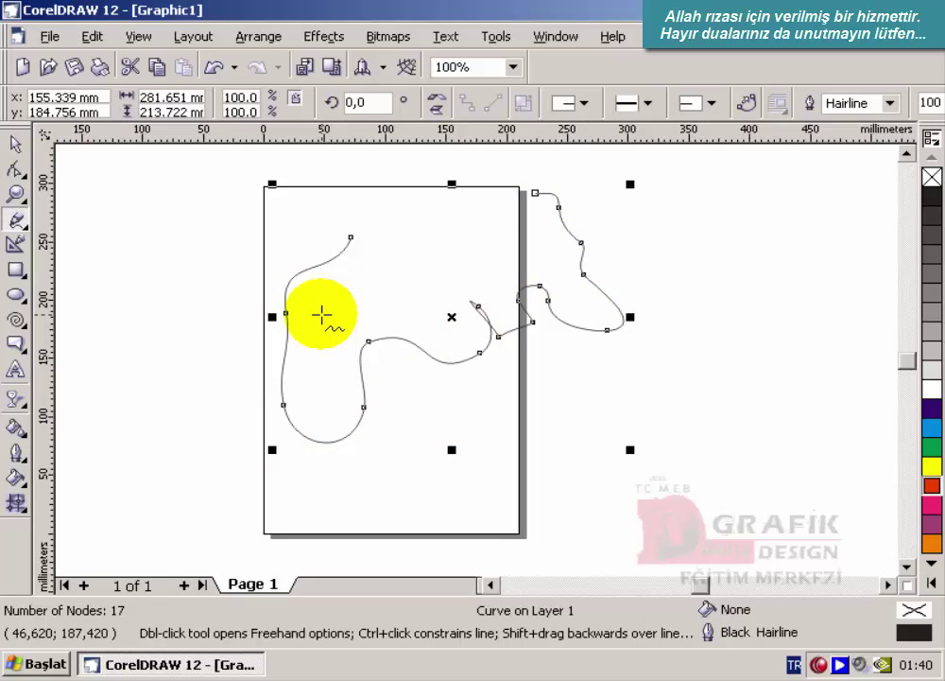
mouse_move(470, 210)
mouse_down()
mouse_move(440, 207)
mouse_move(391, 247)
mouse_up()
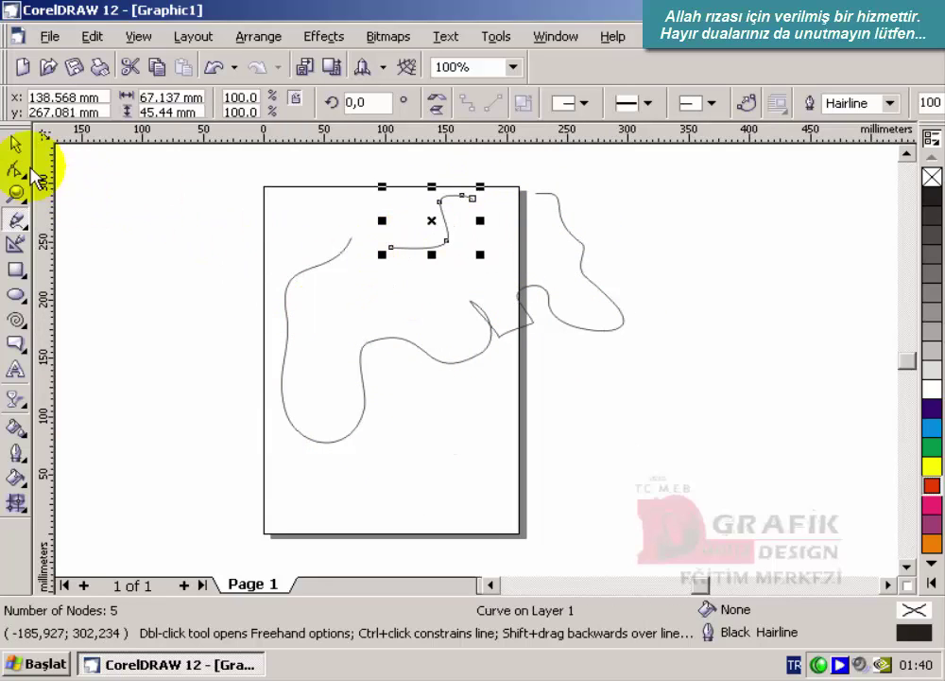
Step: Join the two freehand curves into one closed path, using the closest nodes with curvy lines, and fill it yellow
click(15, 144)
drag(196, 168, 652, 487)
click(259, 38)
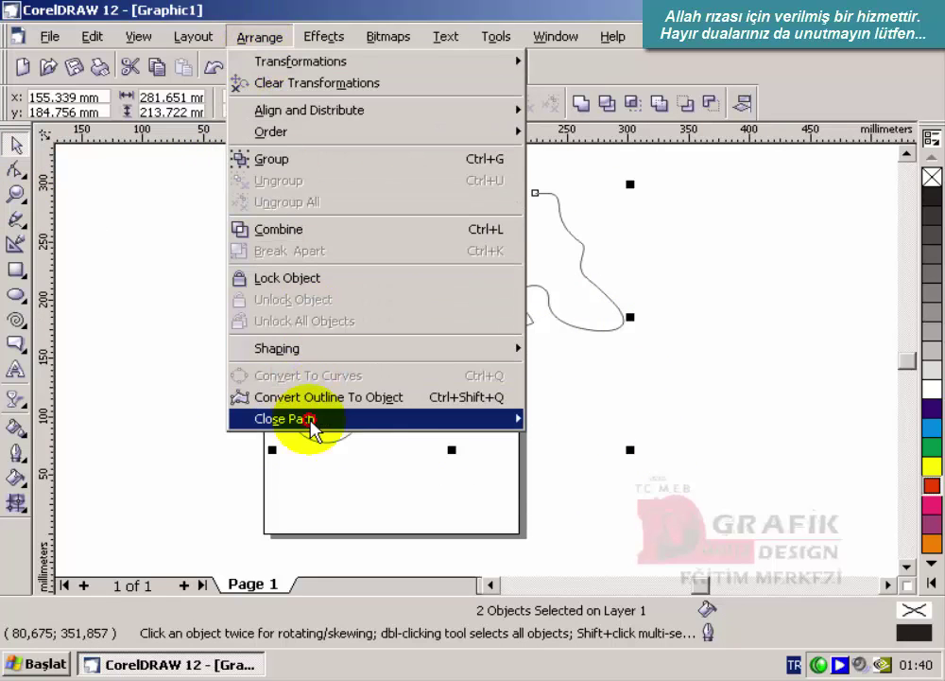
mouse_move(461, 425)
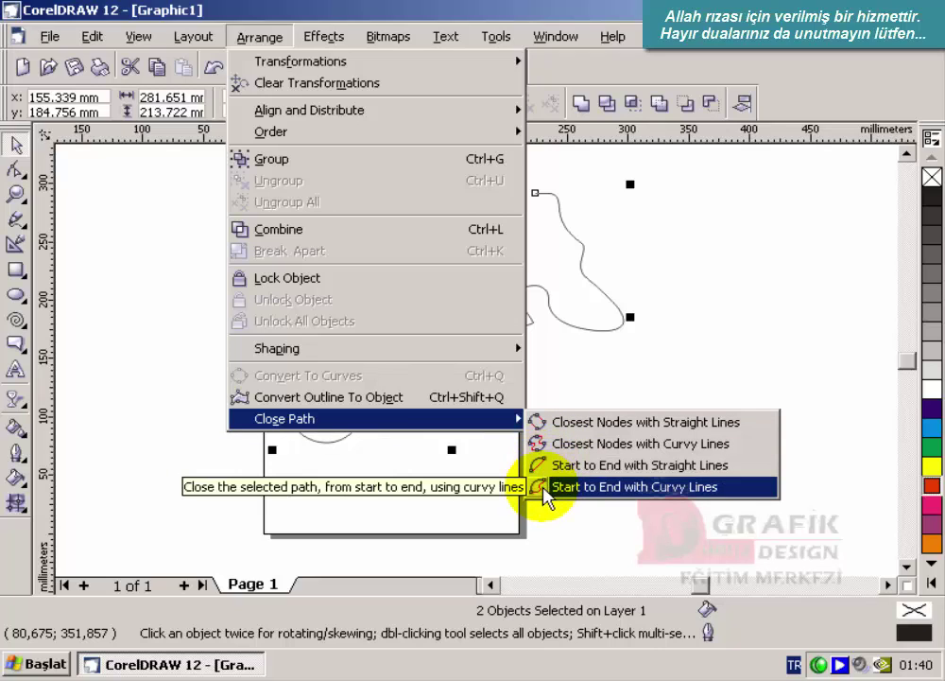
click(544, 444)
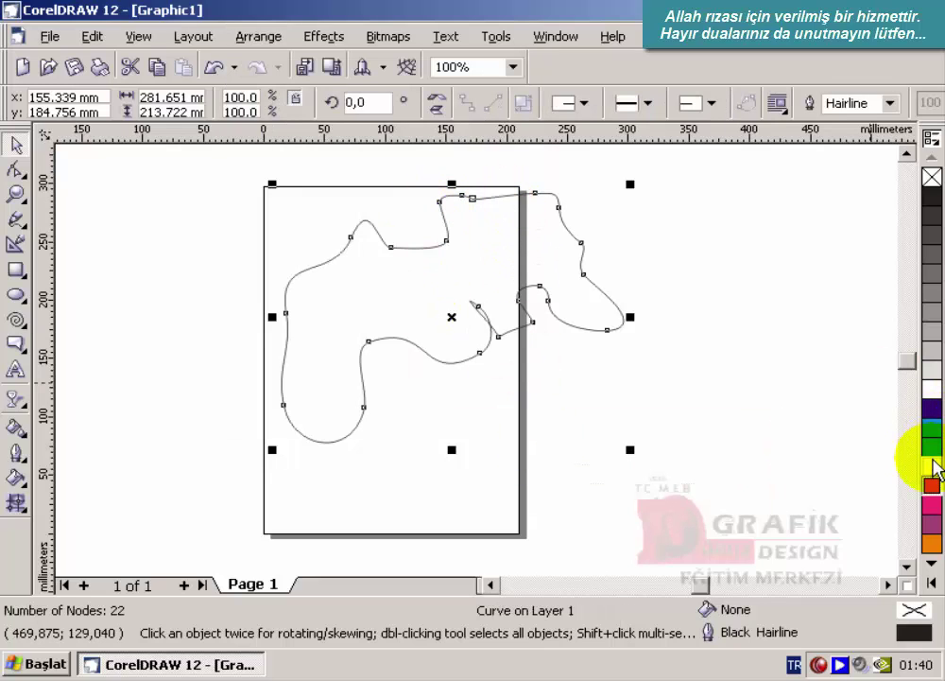
click(932, 465)
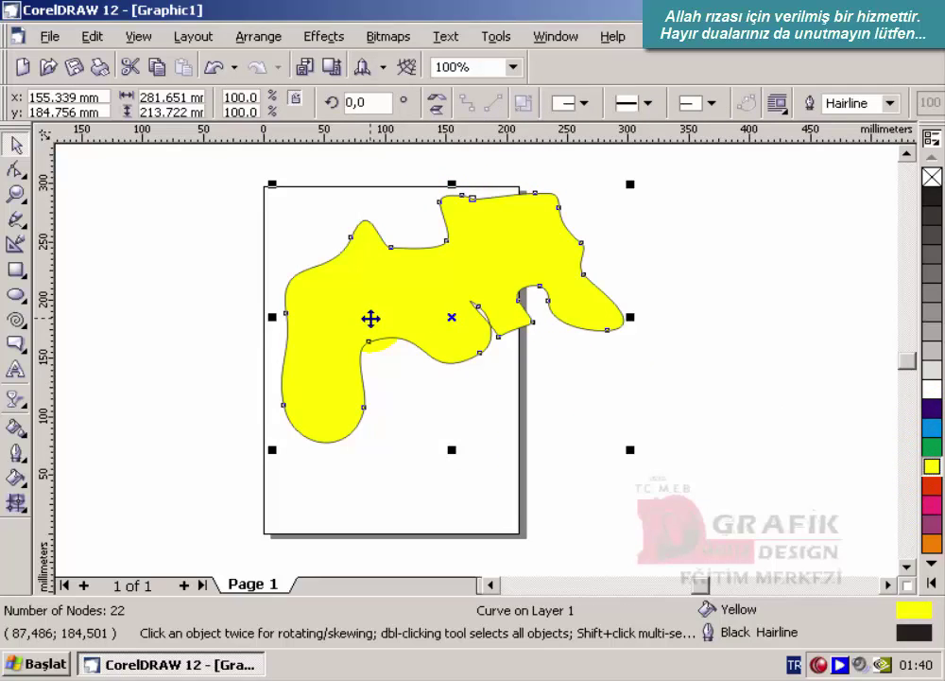
Step: Delete the yellow shape from the page
key(Delete)
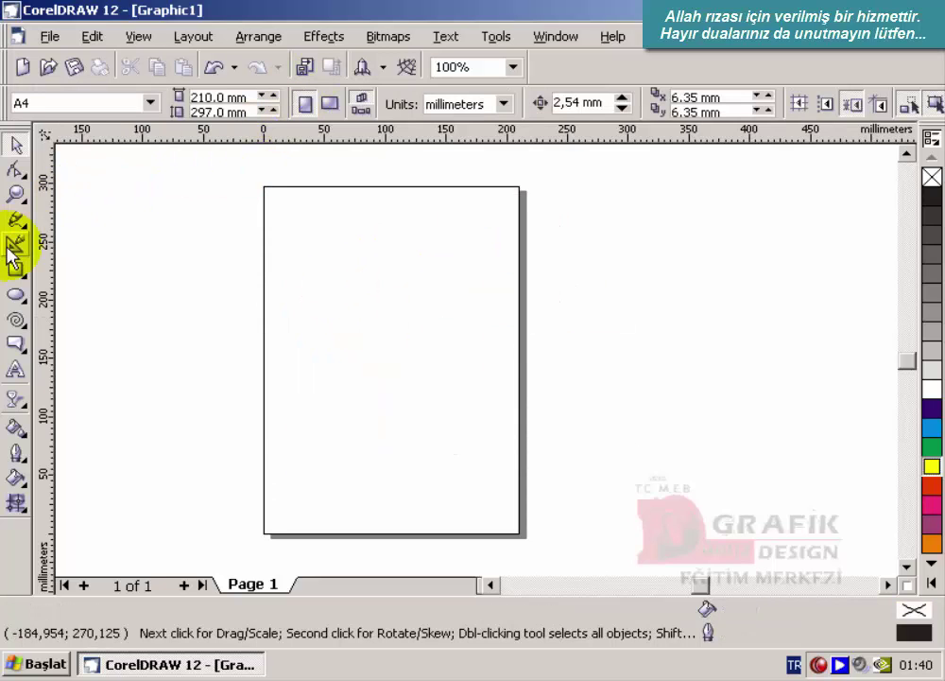
click(252, 38)
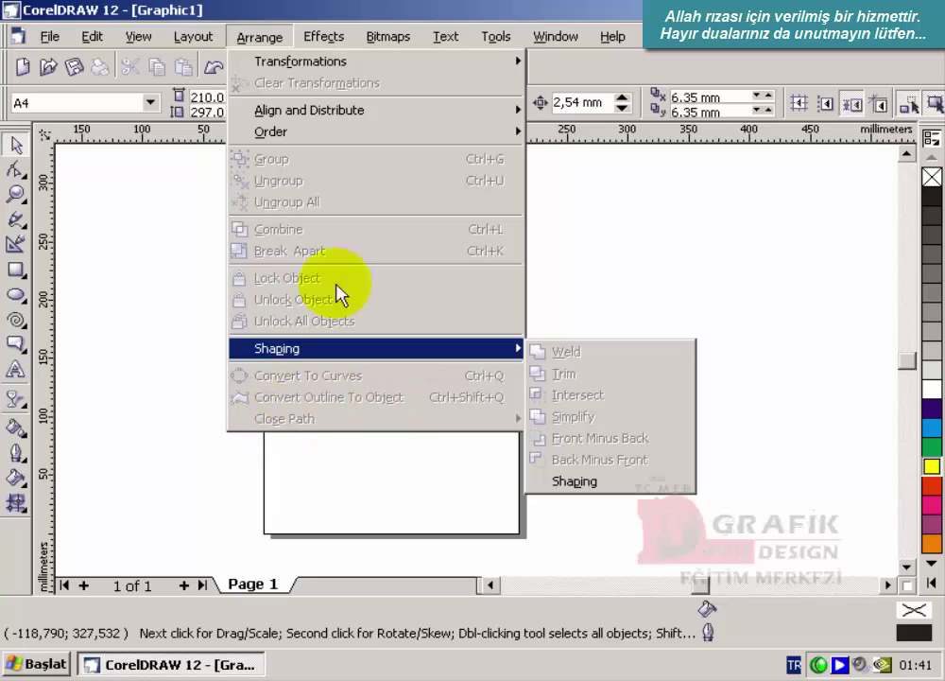
click(662, 83)
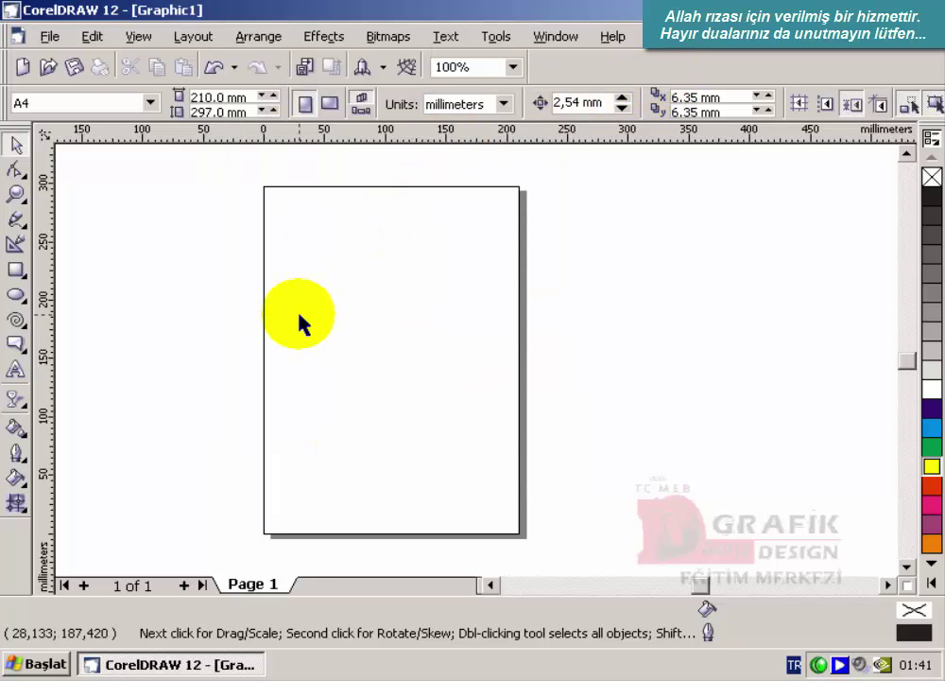
click(16, 192)
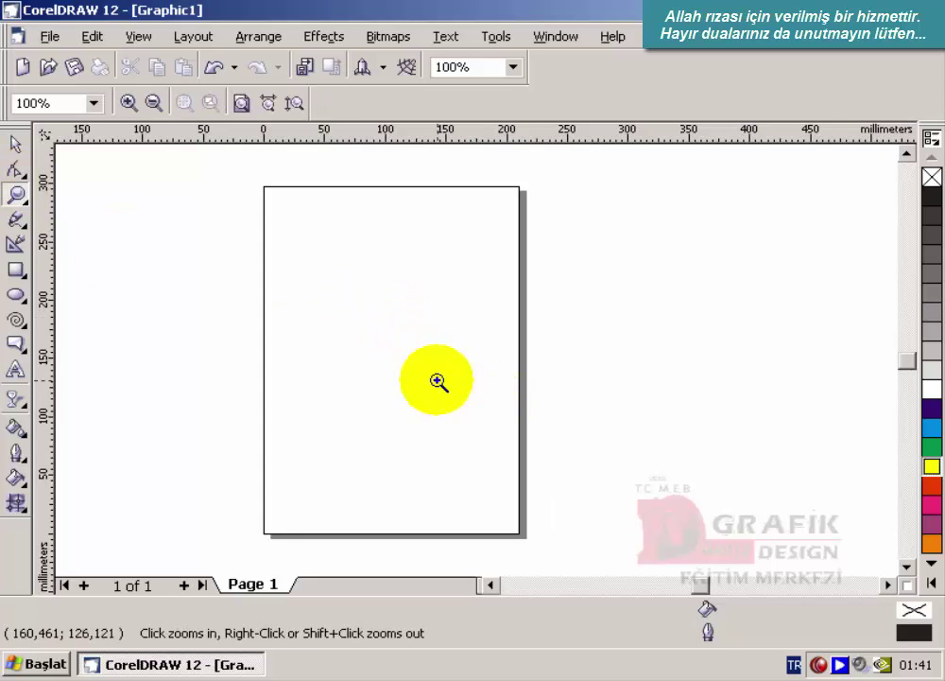
click(16, 142)
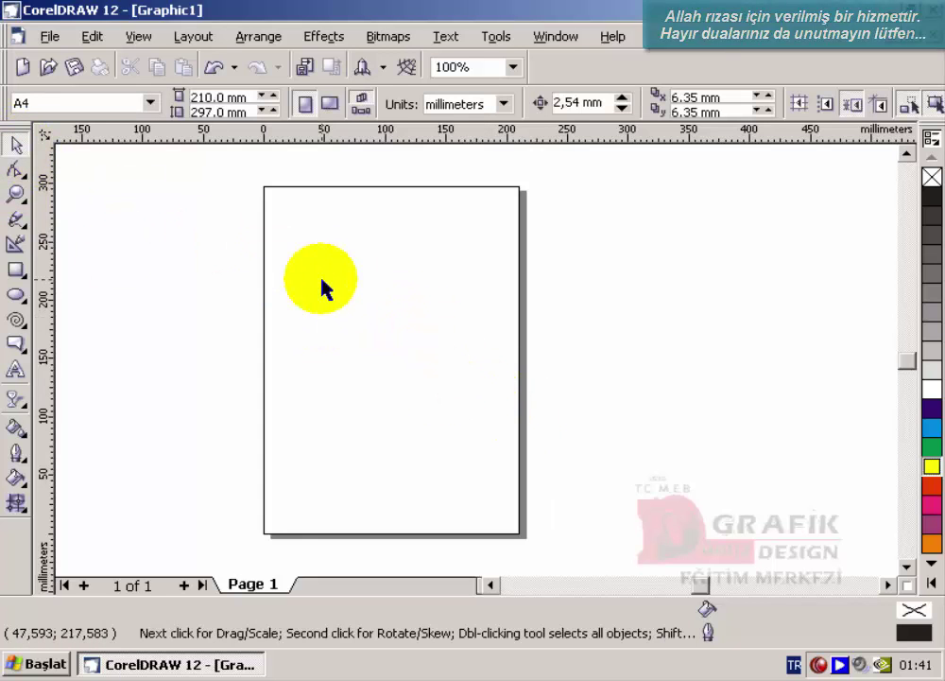